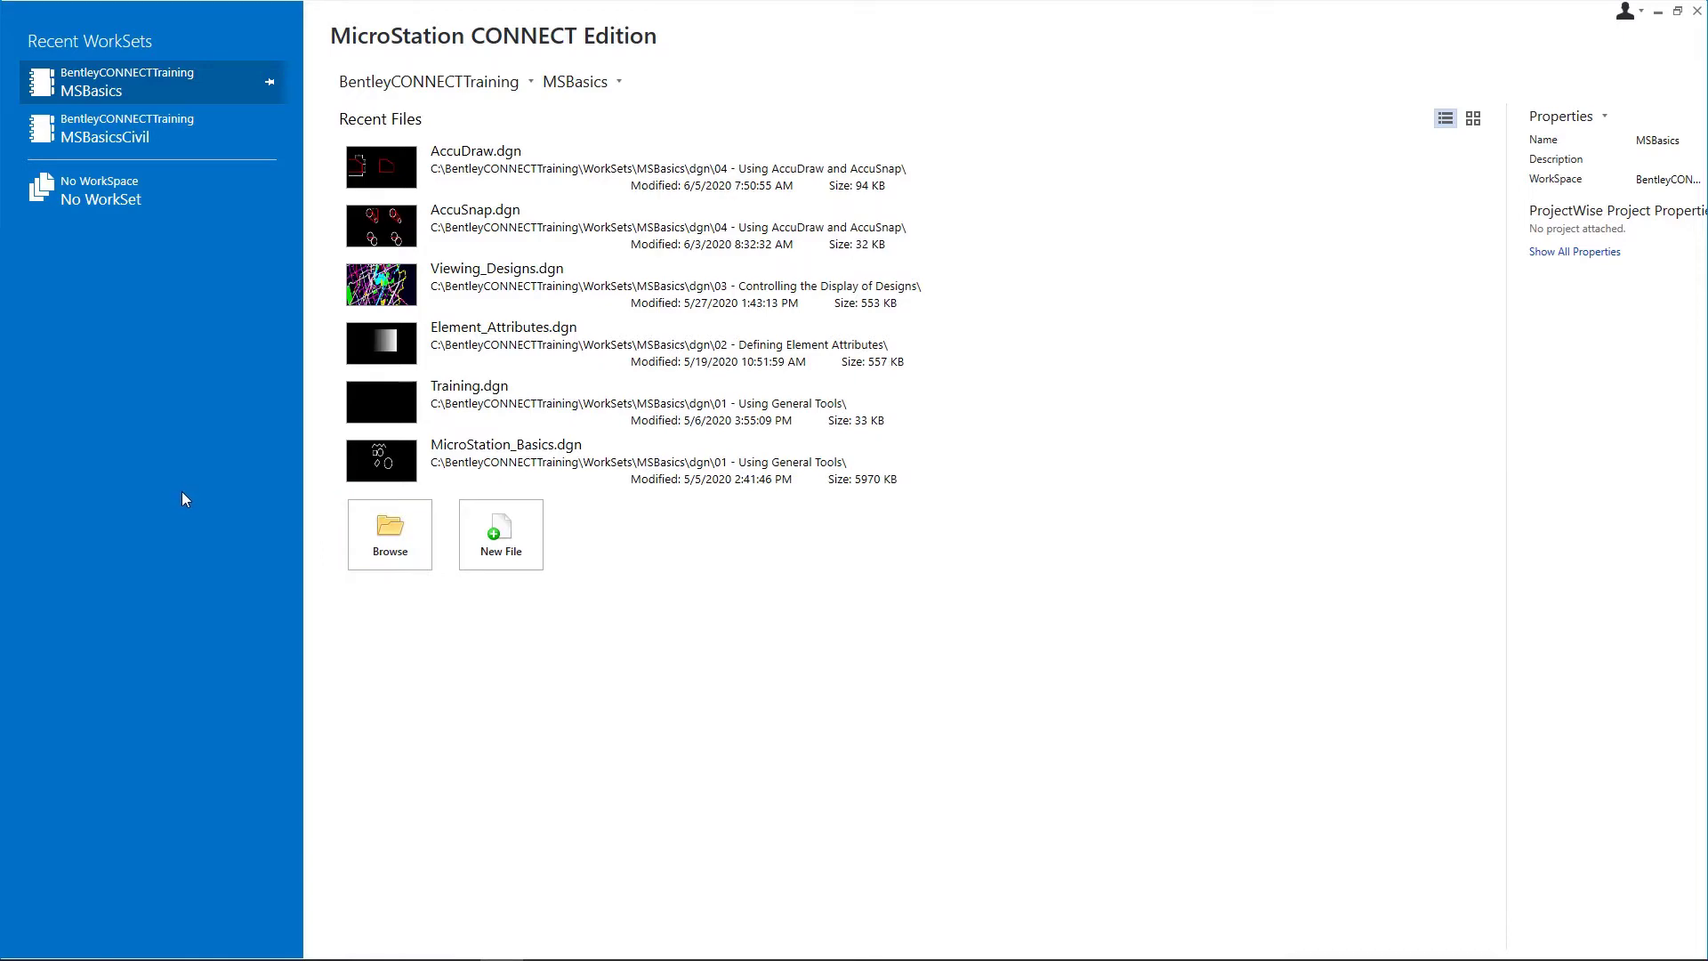
Open Learning.dgn from the 05 - Creating Drawing Elements folder of the MSBasics workset's dgn directory
left_click(392, 546)
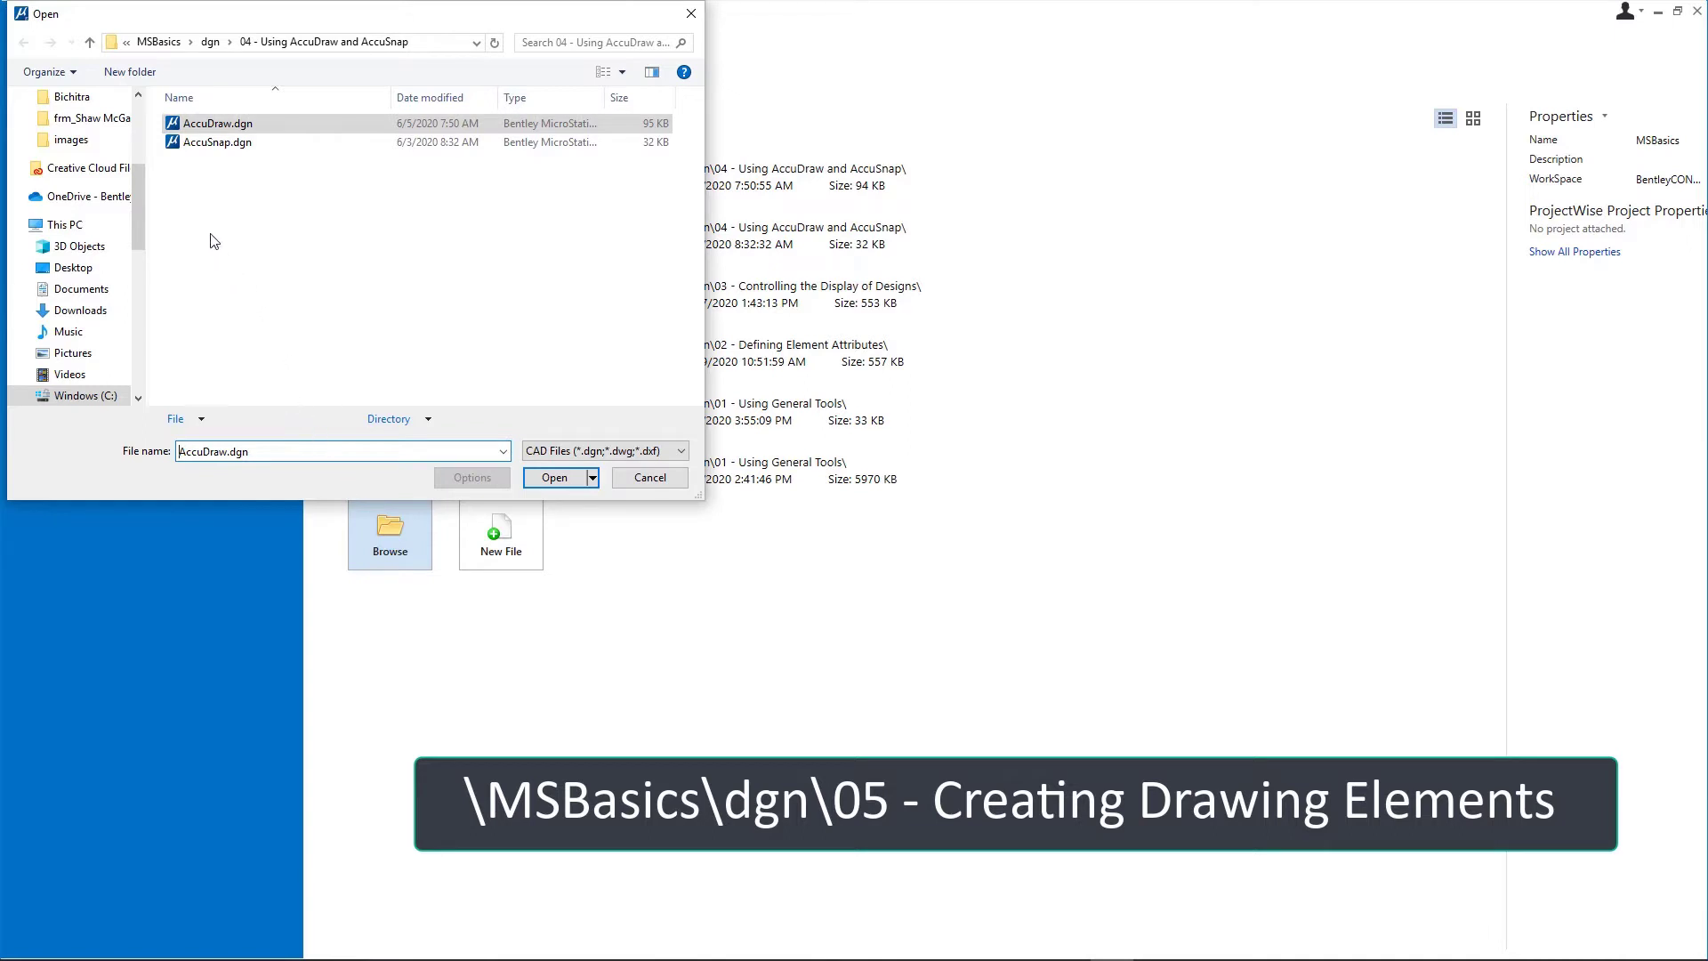
left_click(211, 42)
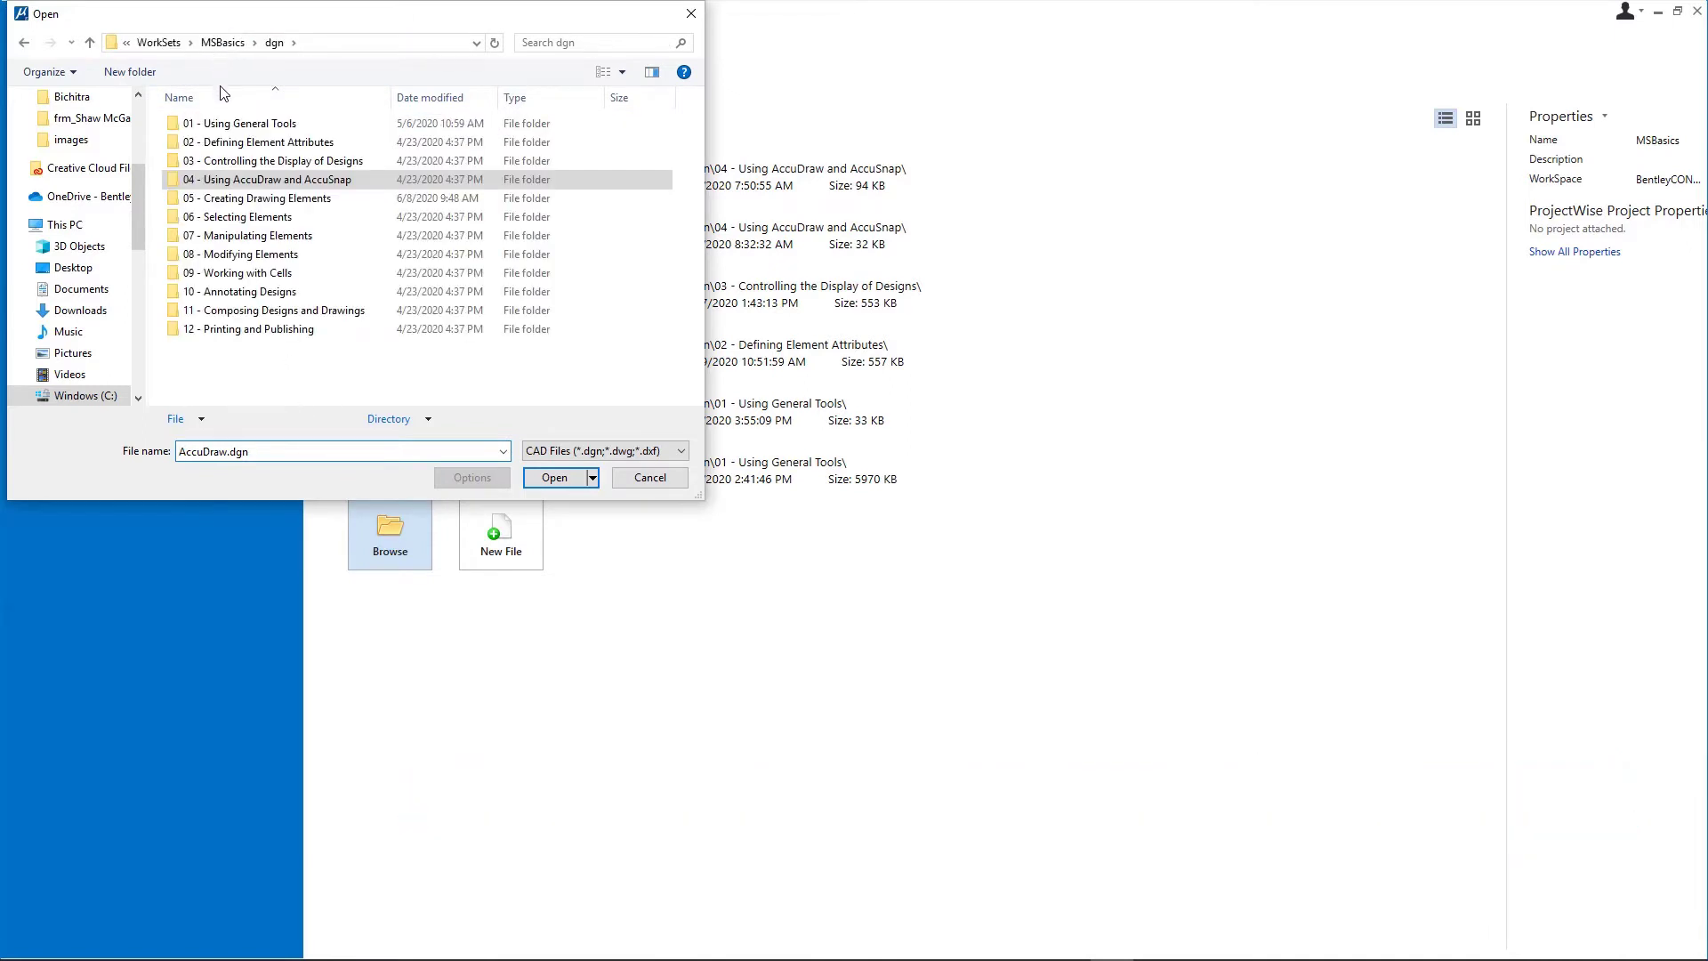
double_click(220, 205)
left_click(201, 129)
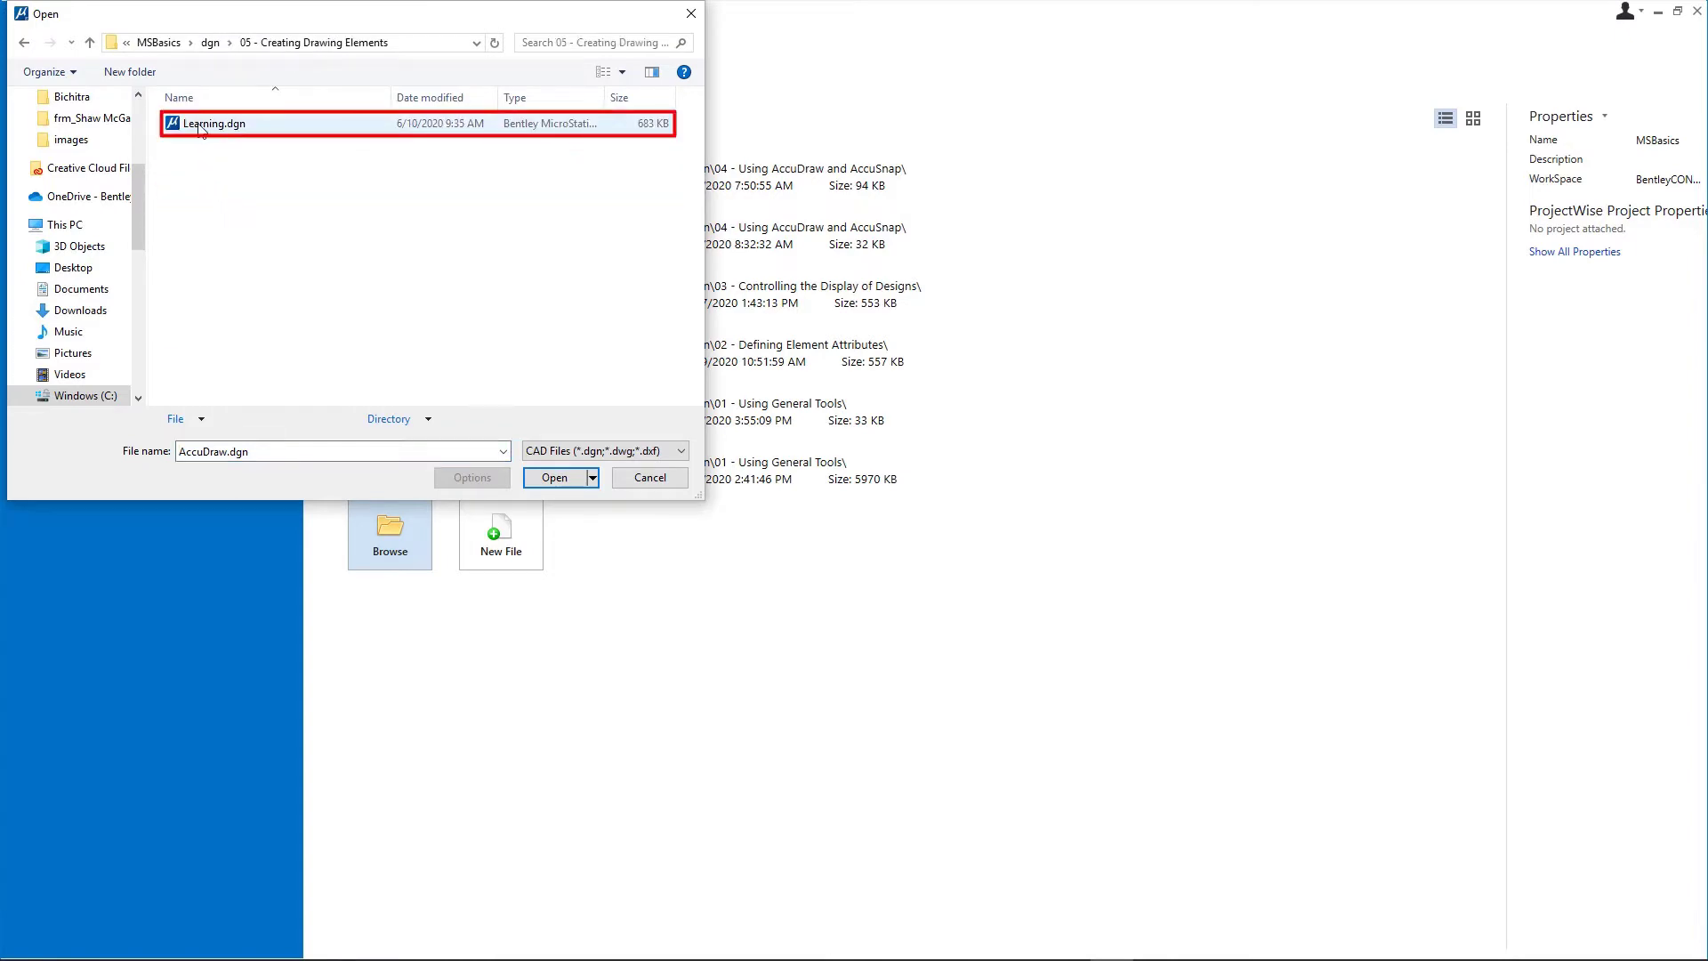
double_click(201, 129)
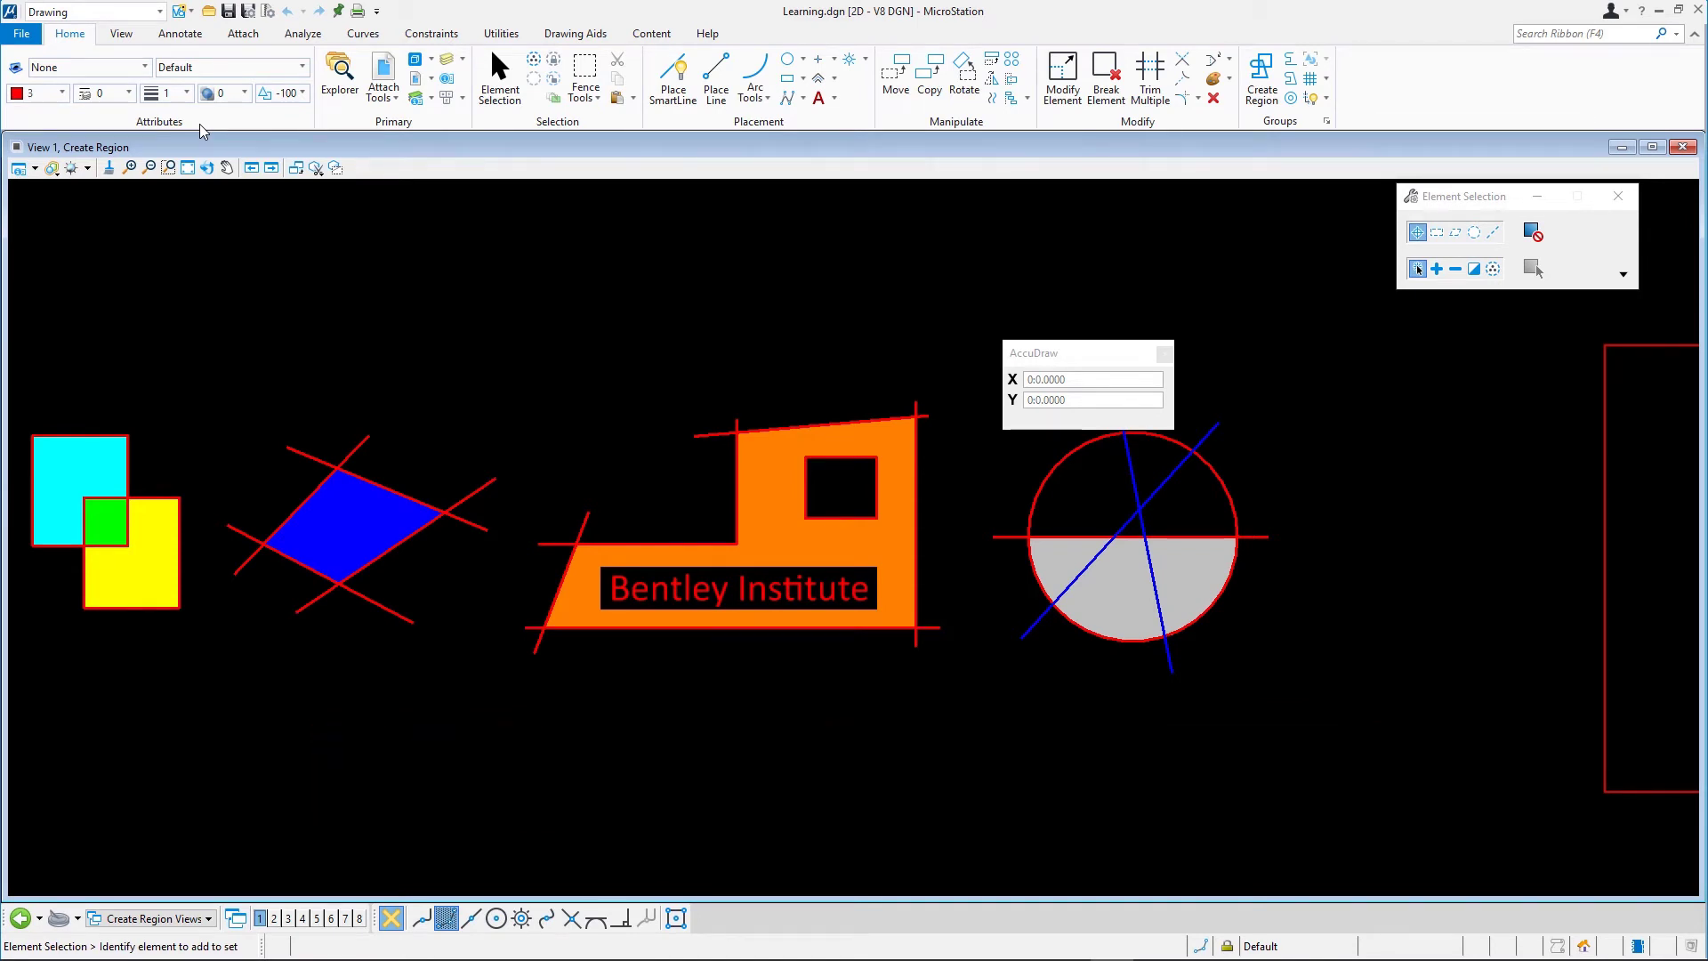
Make AccuDraw the active model in the file and close the list of models
left_click(416, 61)
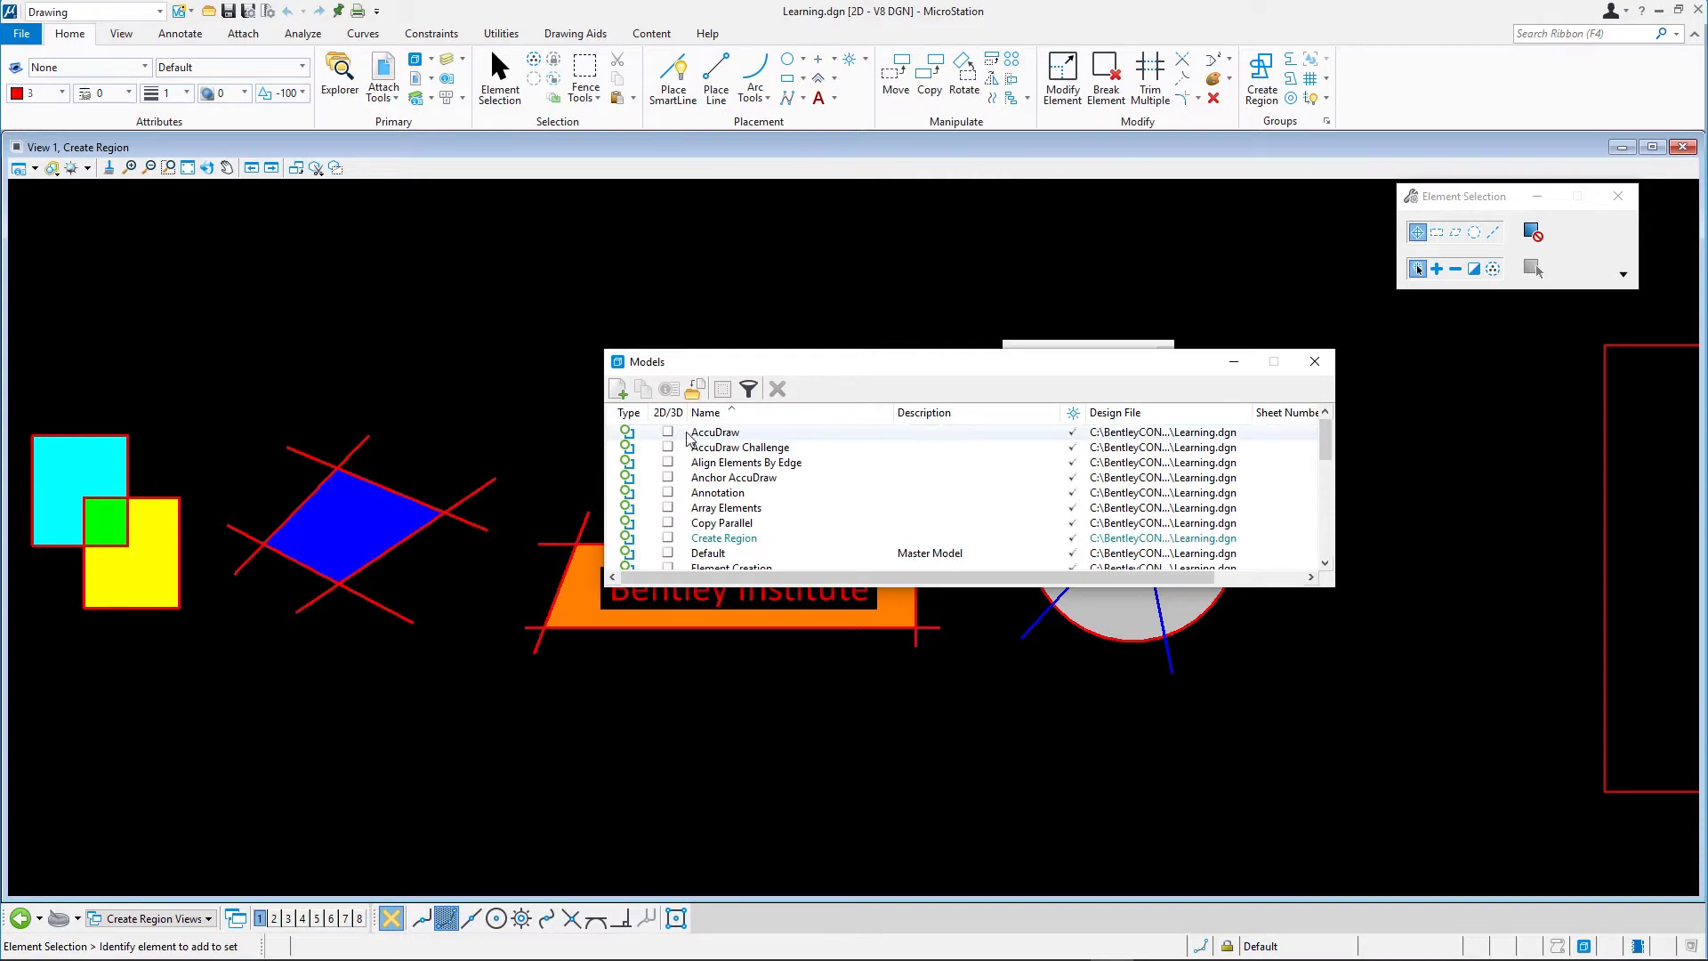
double_click(840, 434)
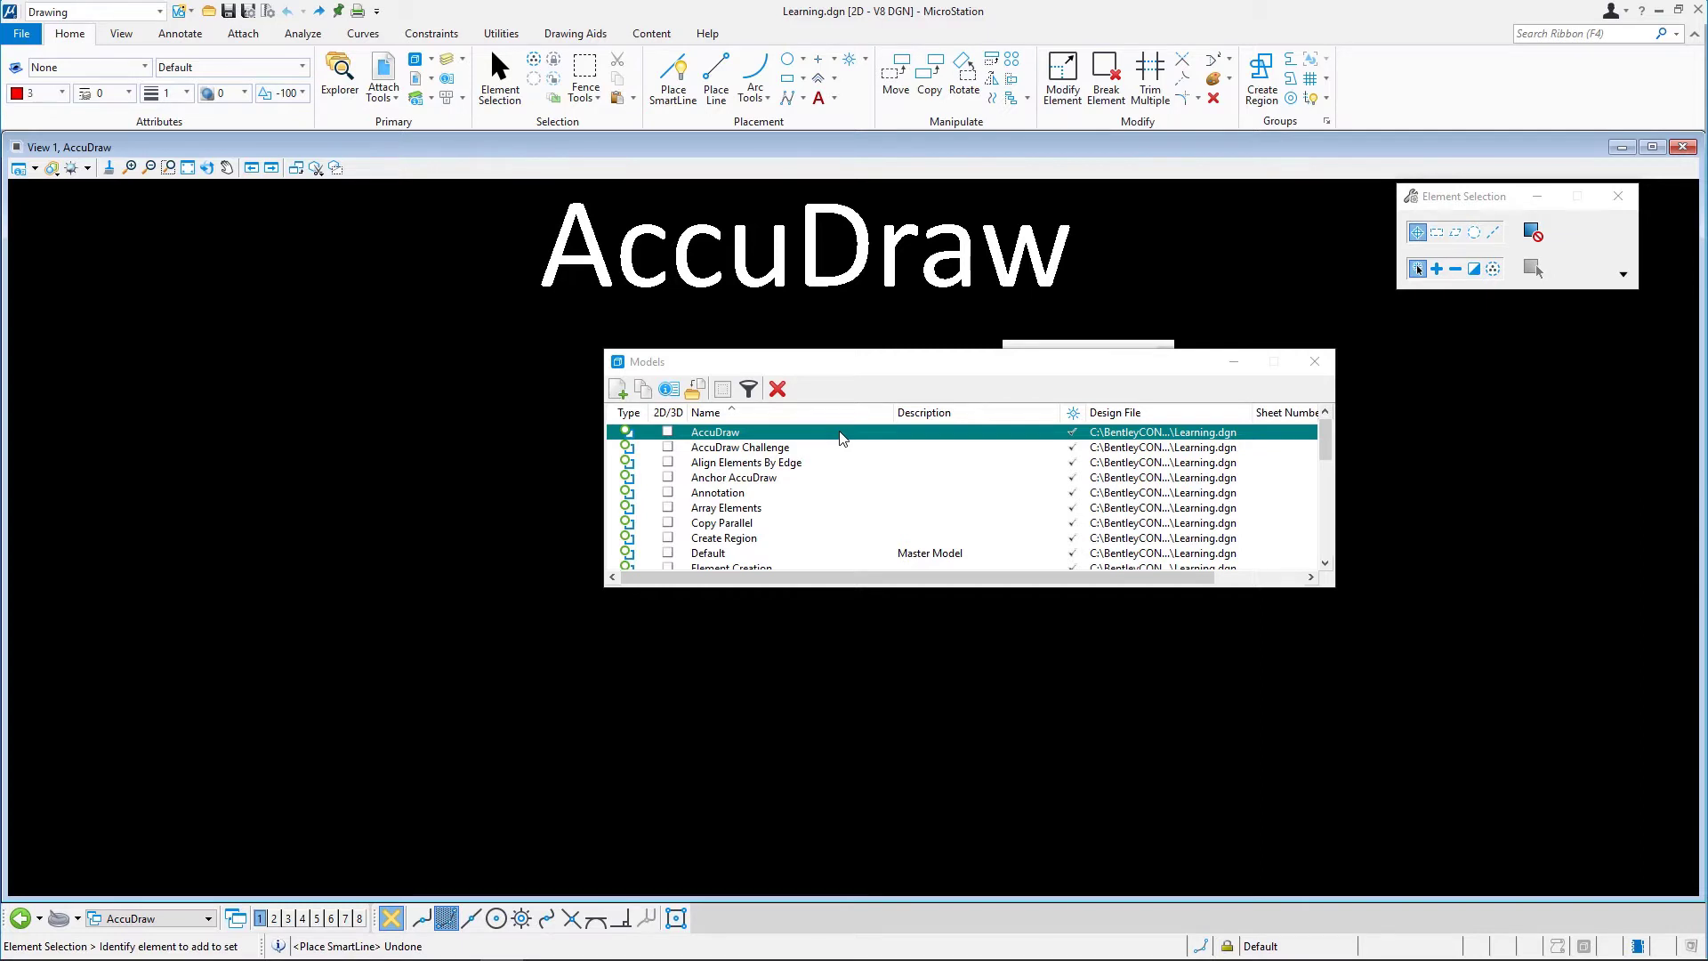
left_click(1314, 361)
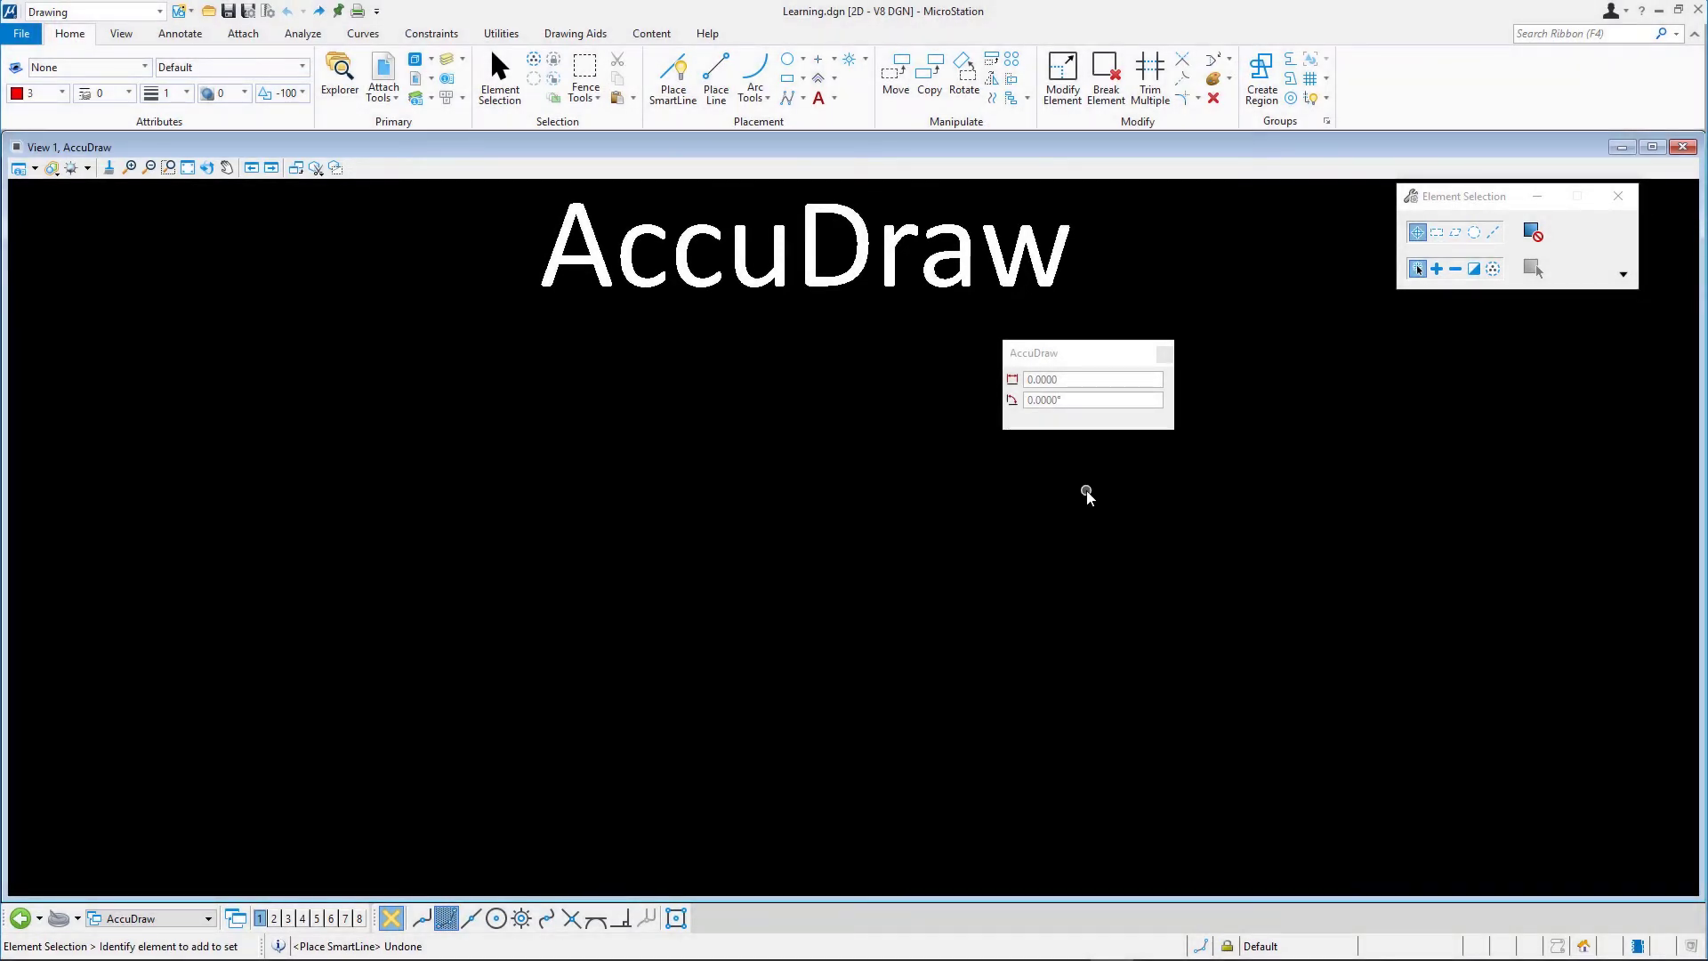
Start a SmartLine in the lower-left area of the view and draw its first segment 41 units straight up, using AccuDraw rectangular coordinates
left_click(674, 78)
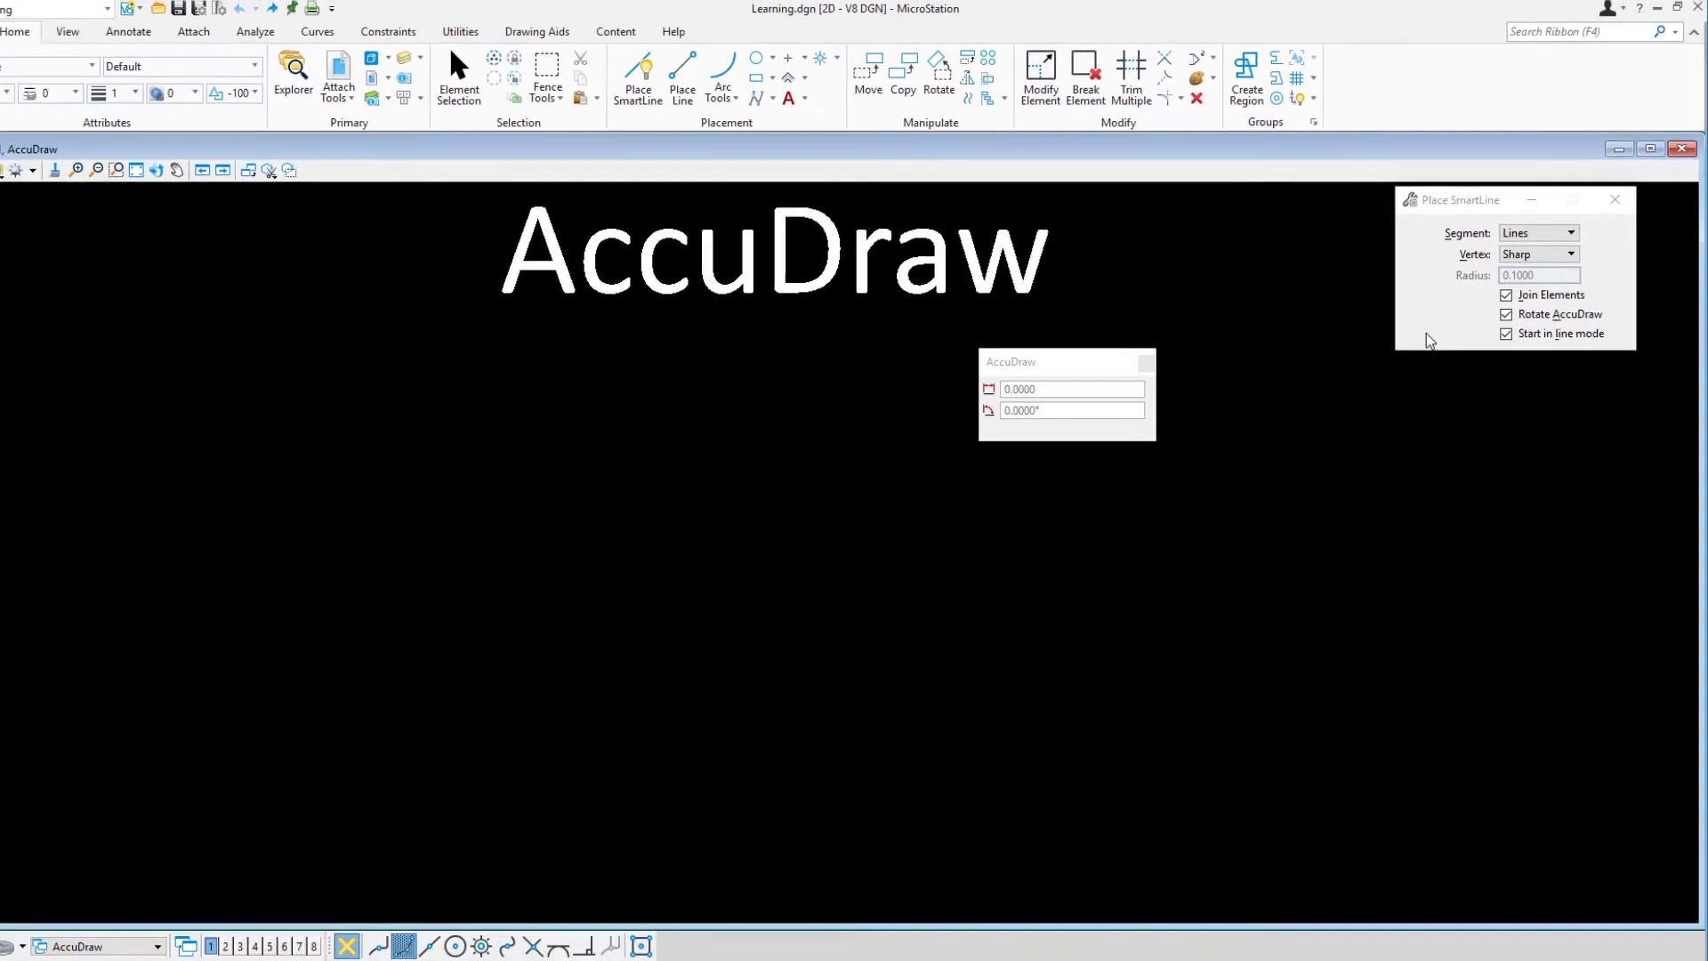
left_click(189, 771)
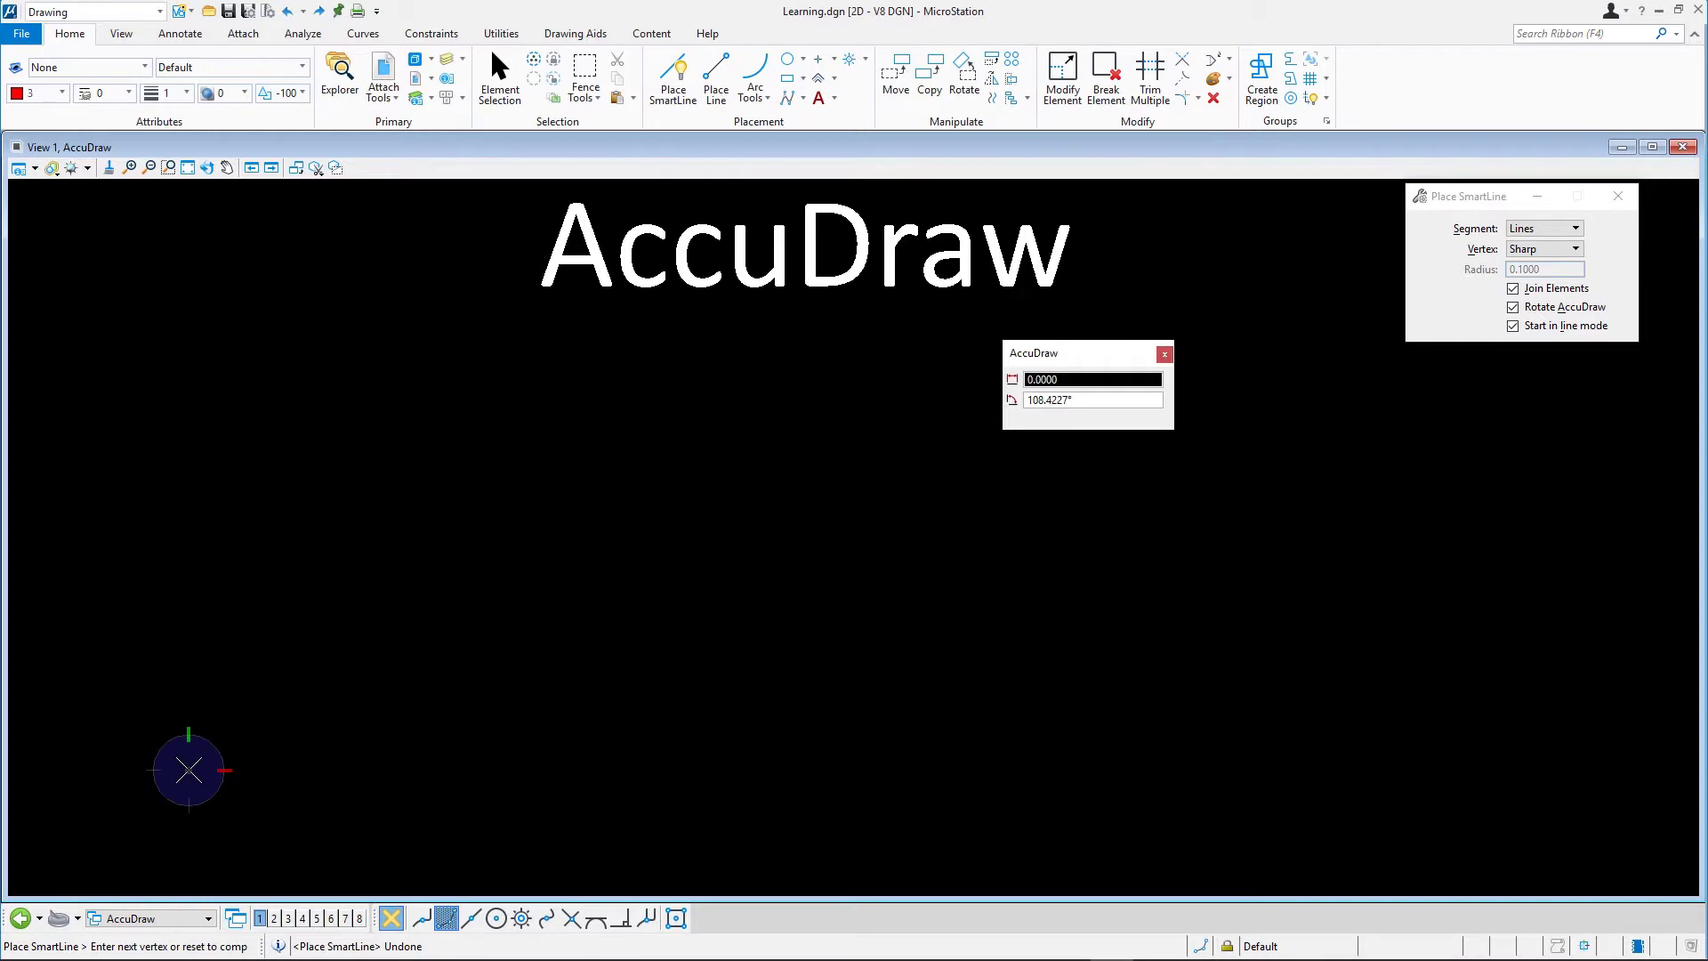
key("space")
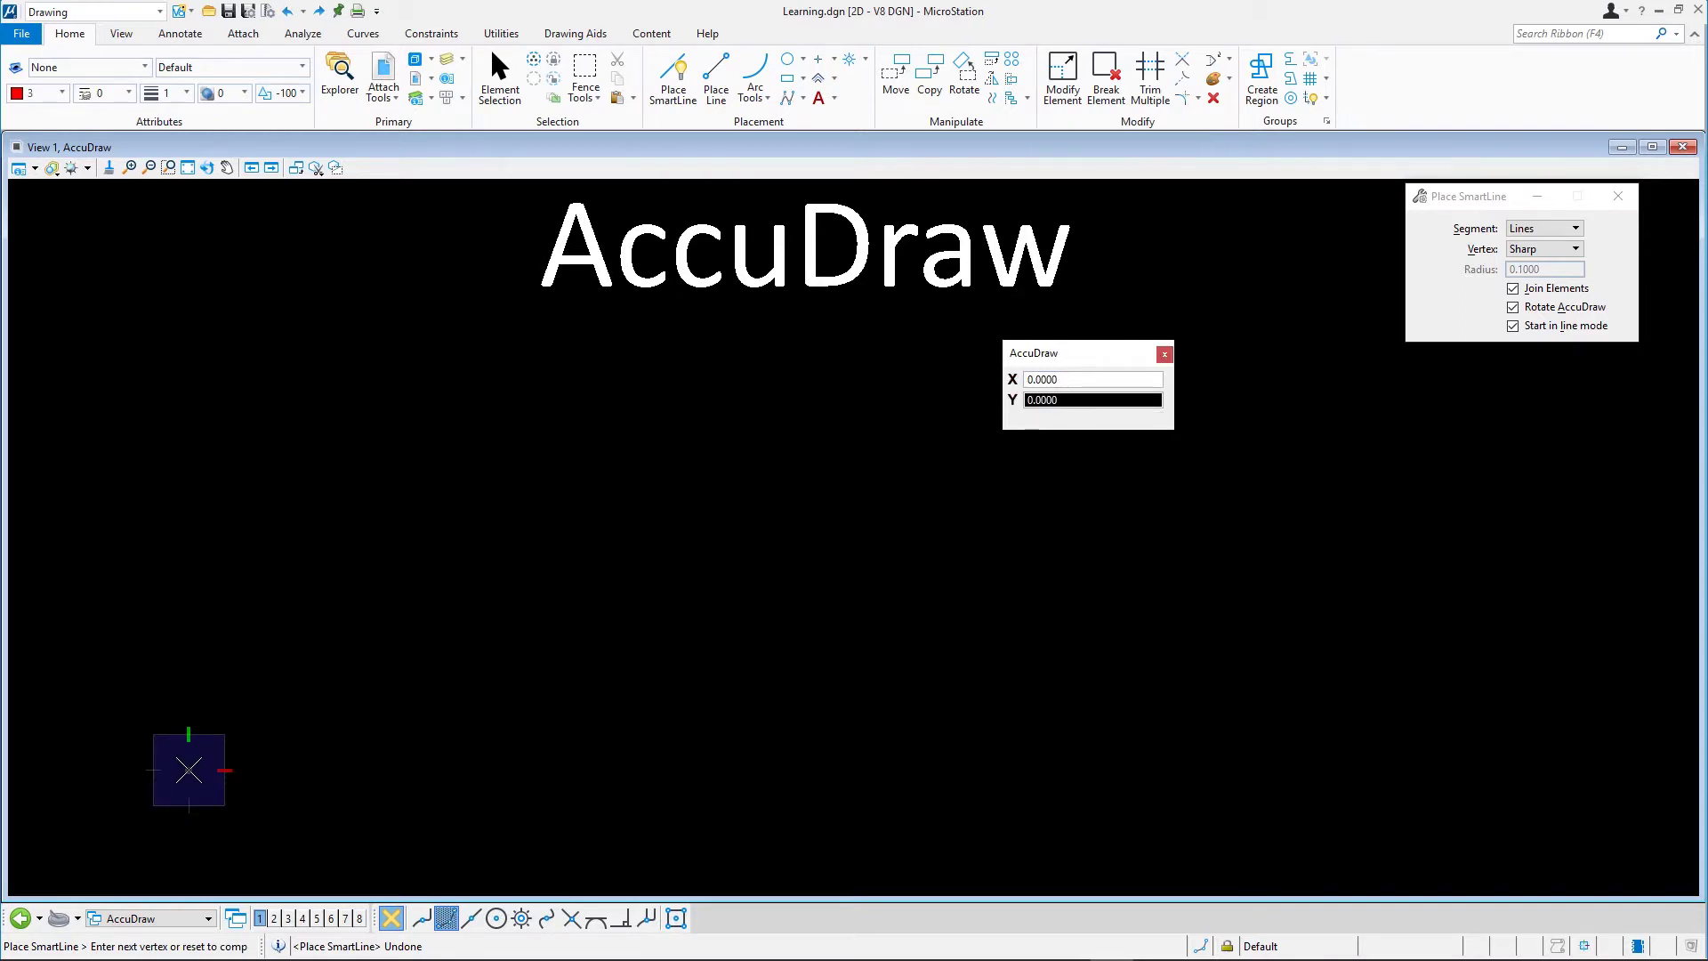
key("m")
key("m")
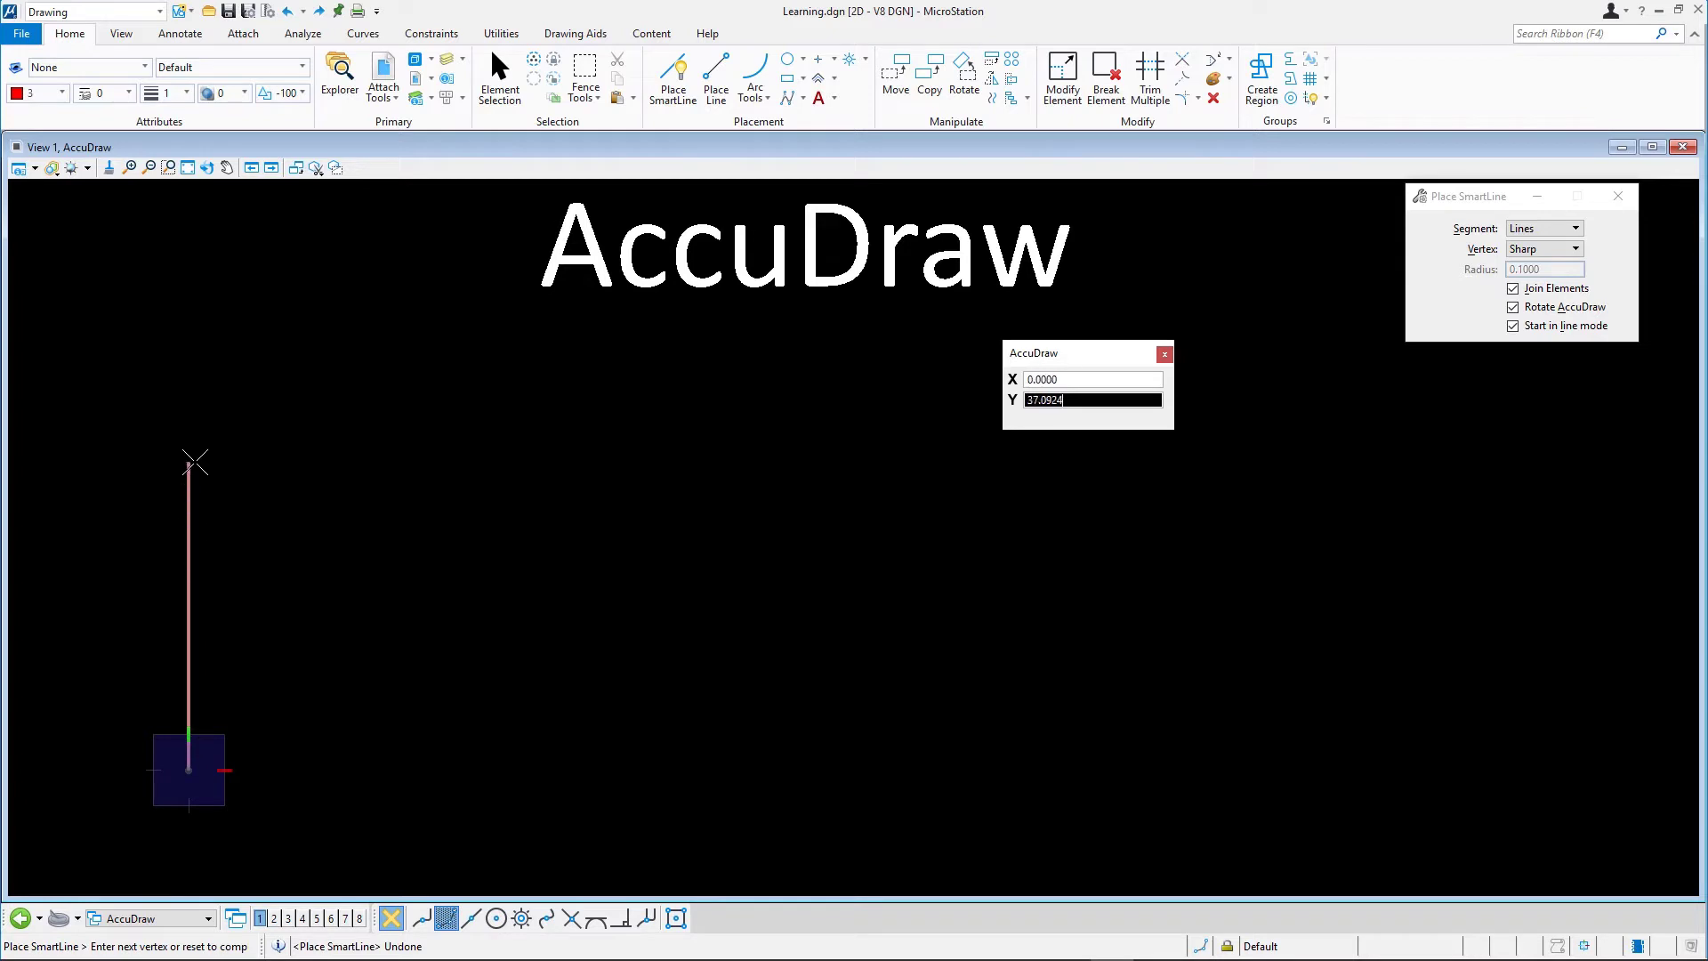
key("Return")
type("4")
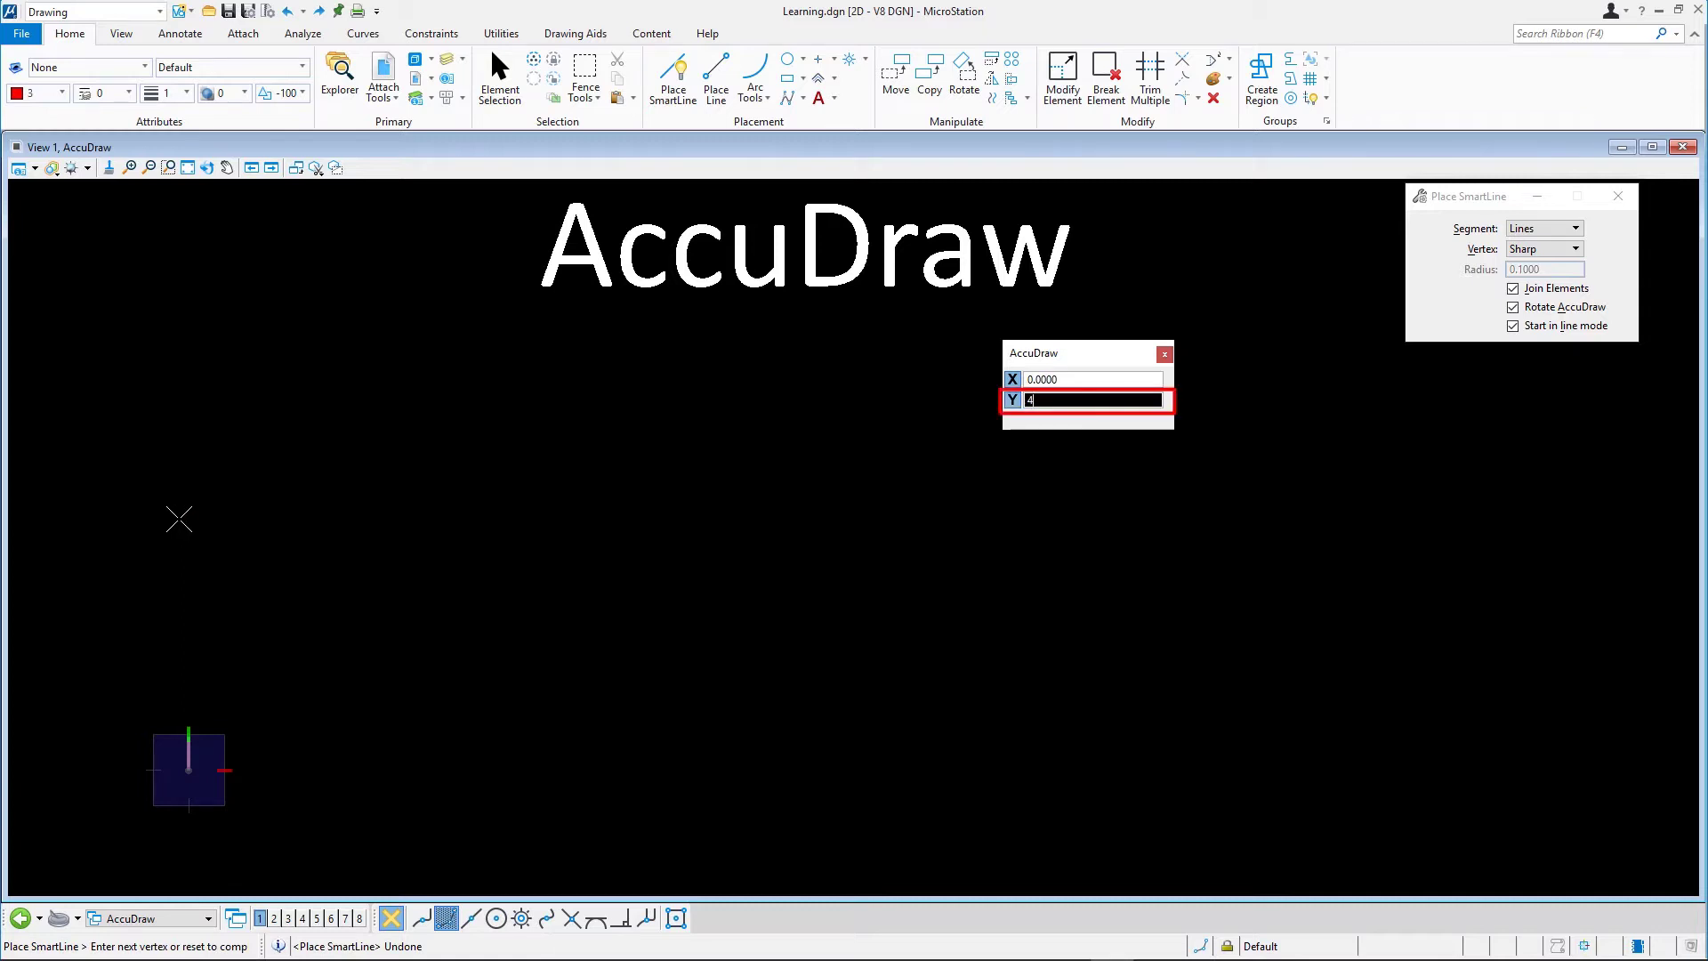
type("1")
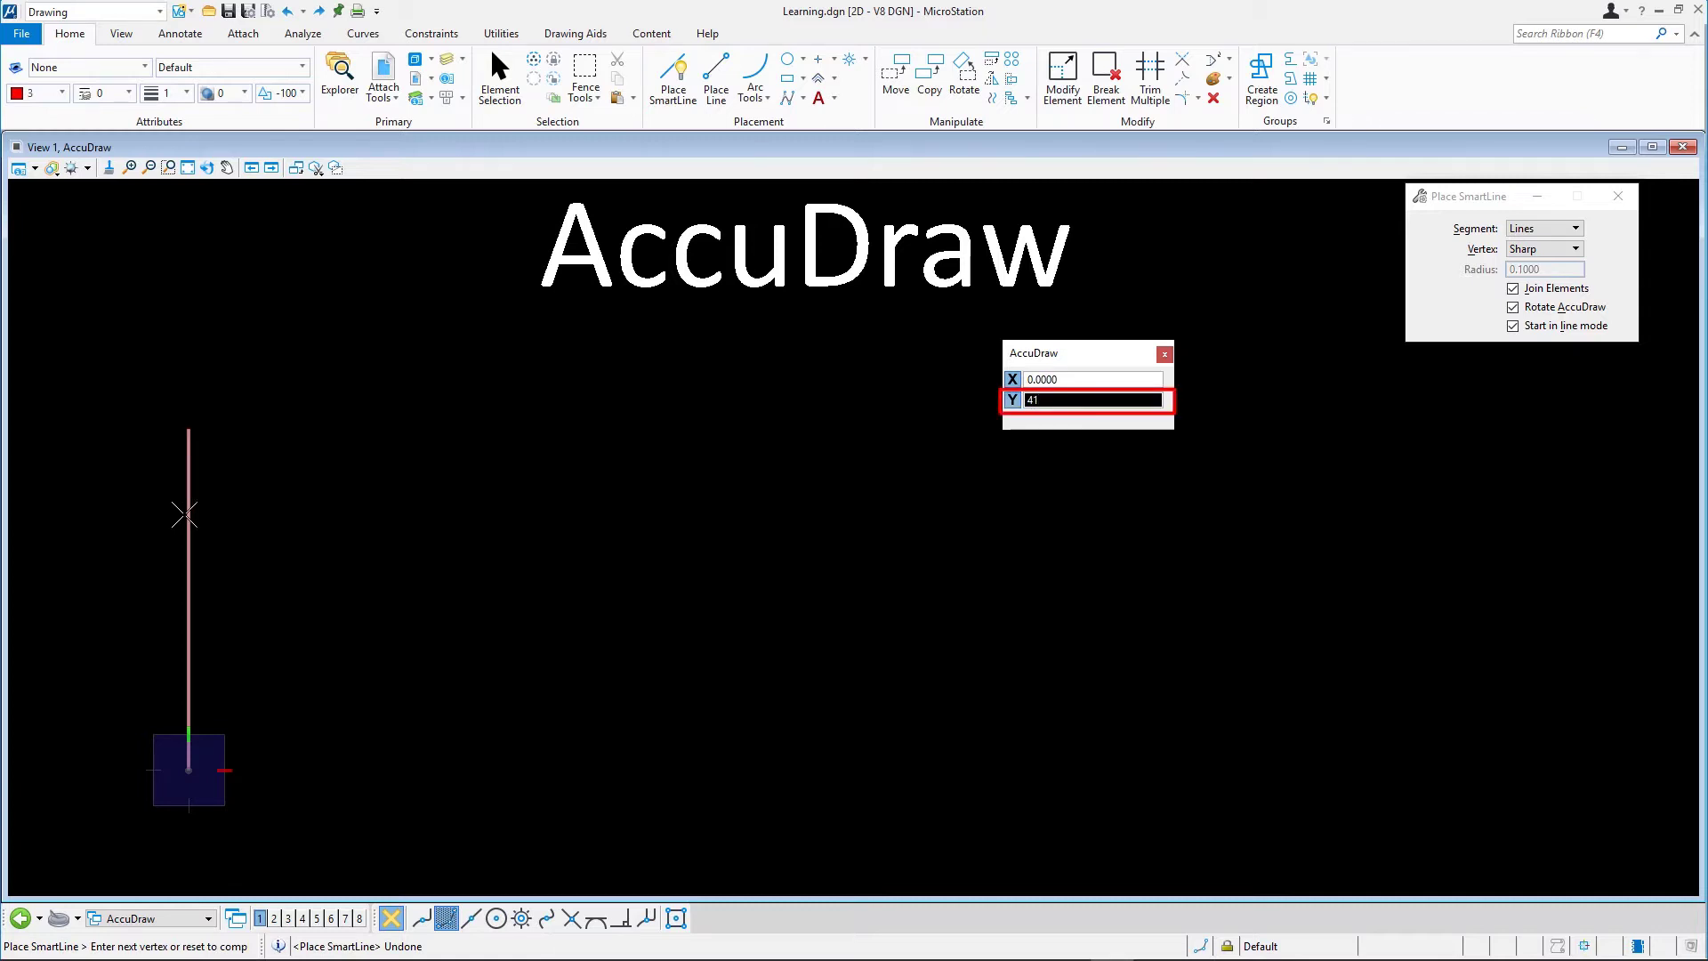
left_click(190, 444)
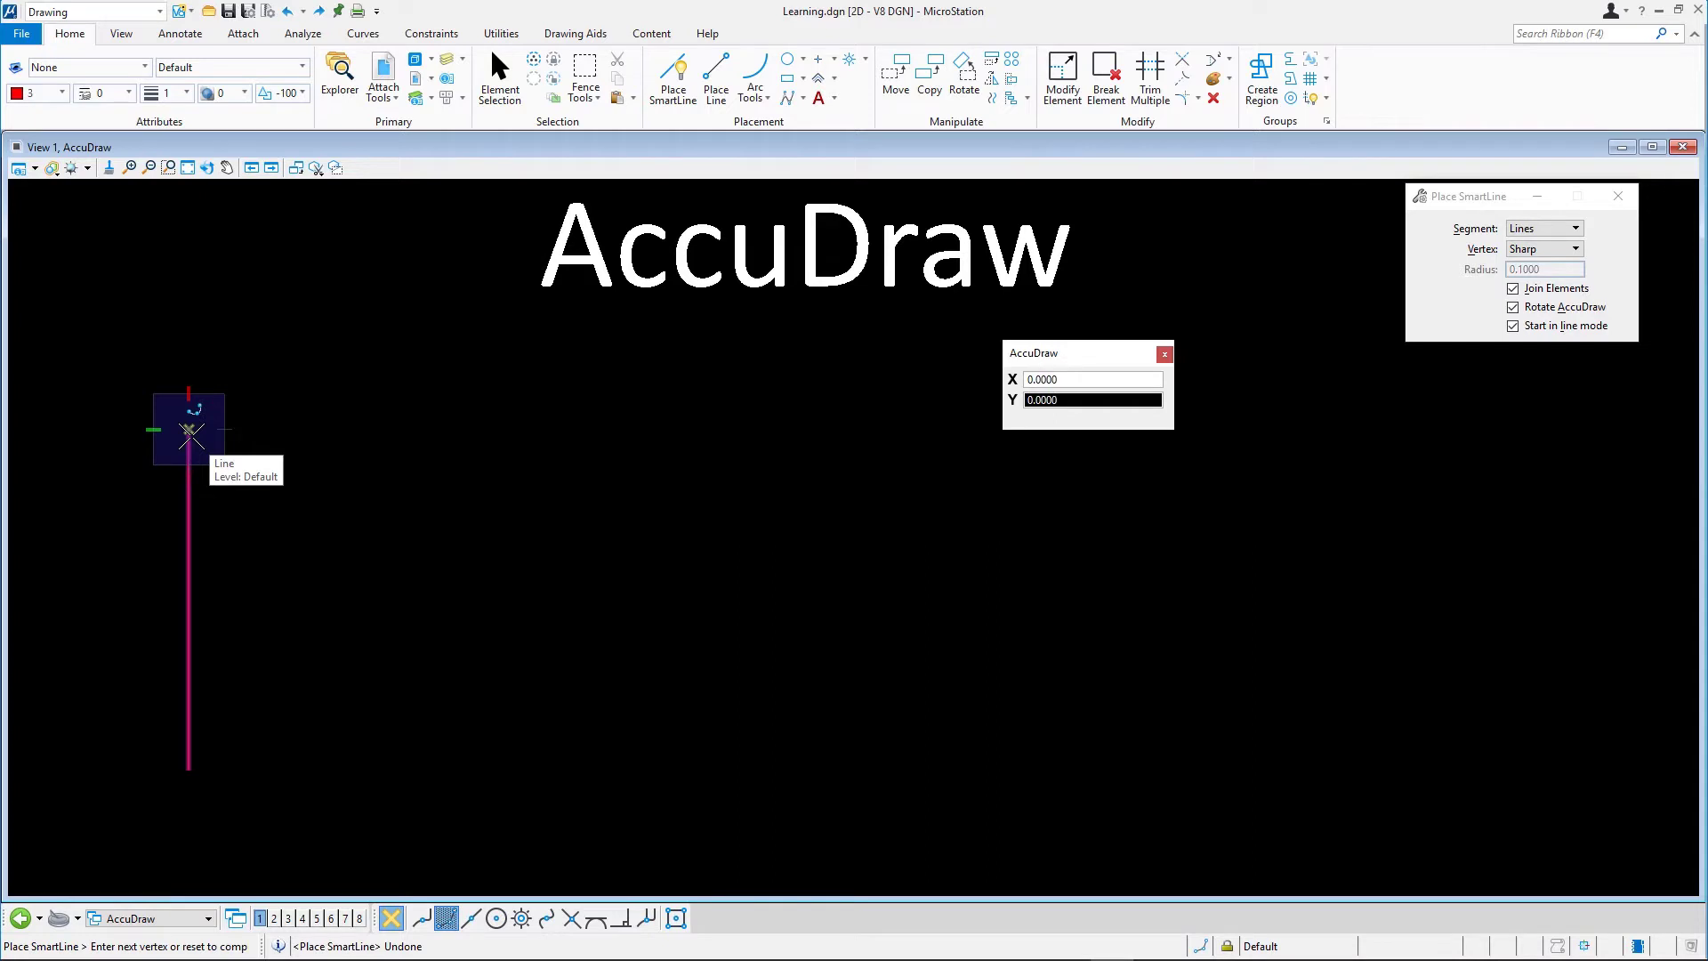
Align AccuDraw to the view, switch to polar coordinates and add a 15-unit segment at 70 degrees
key("v")
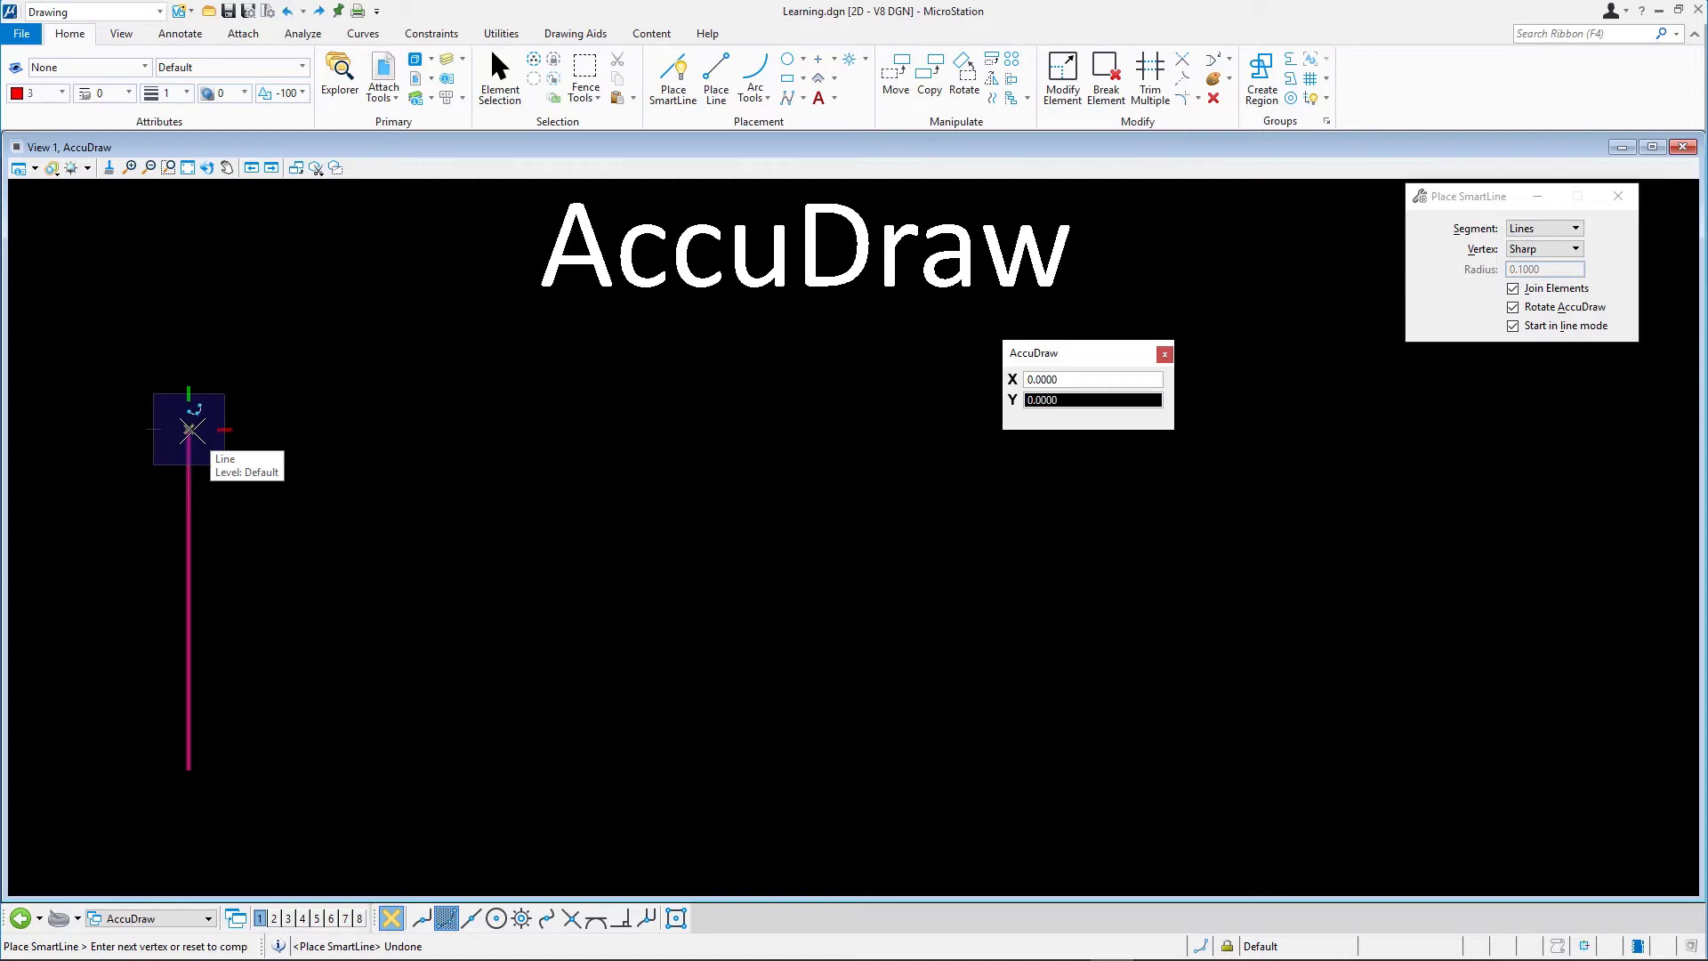
key("m")
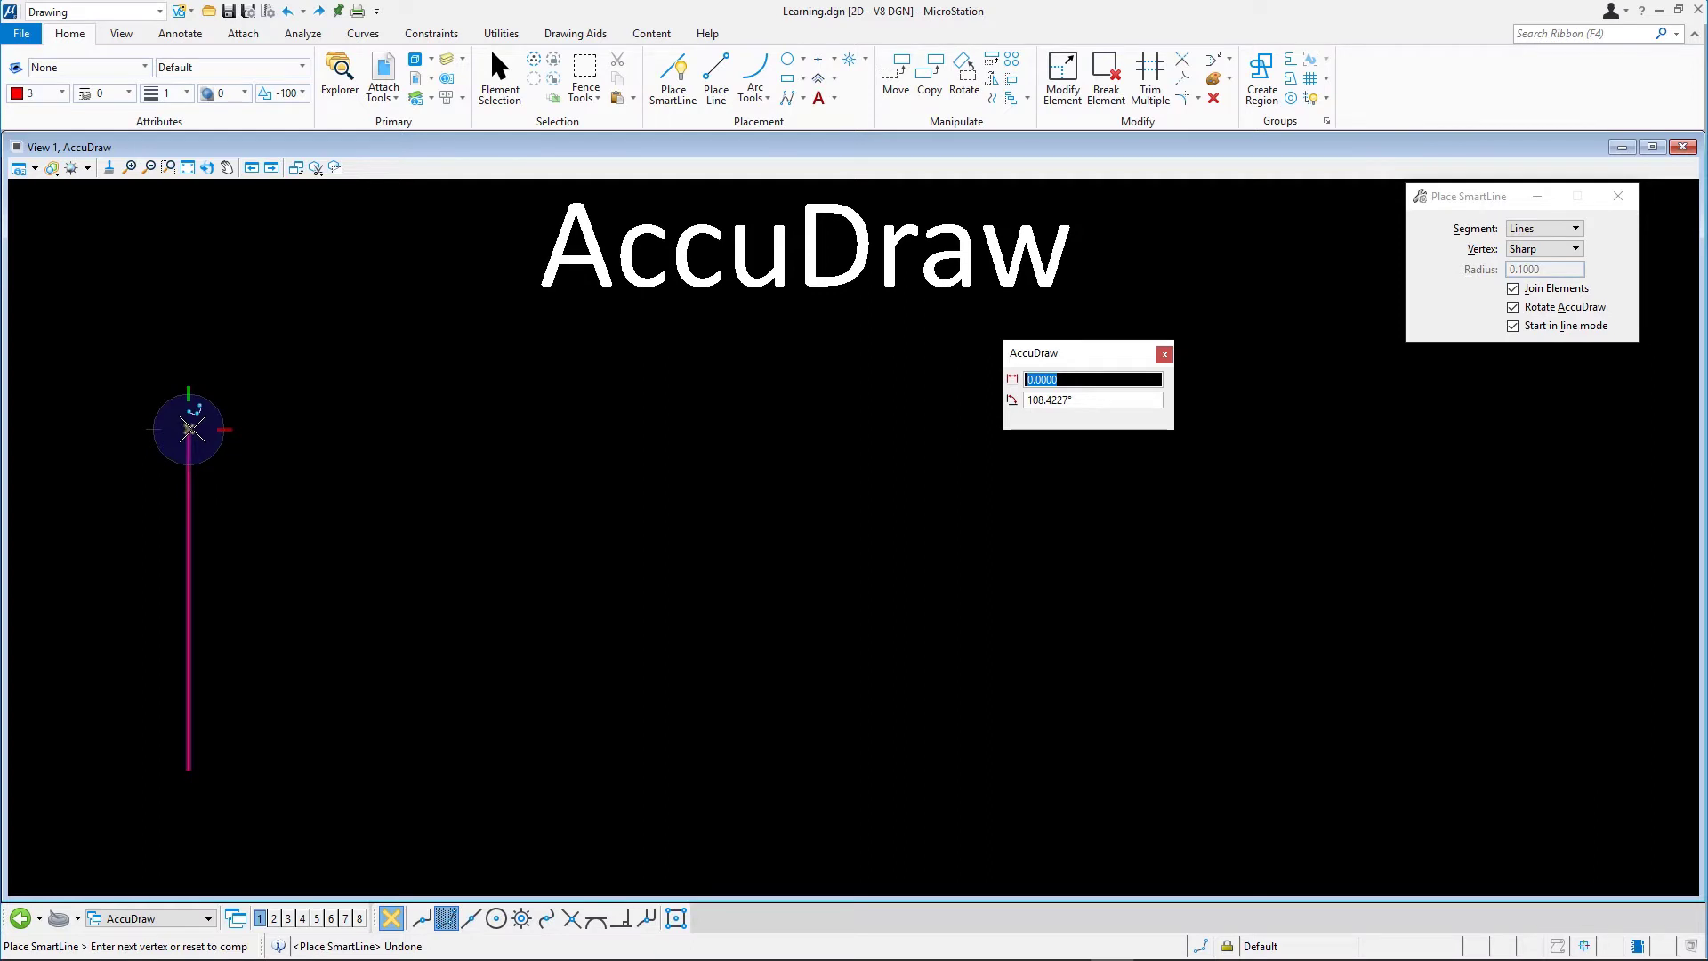
type("15")
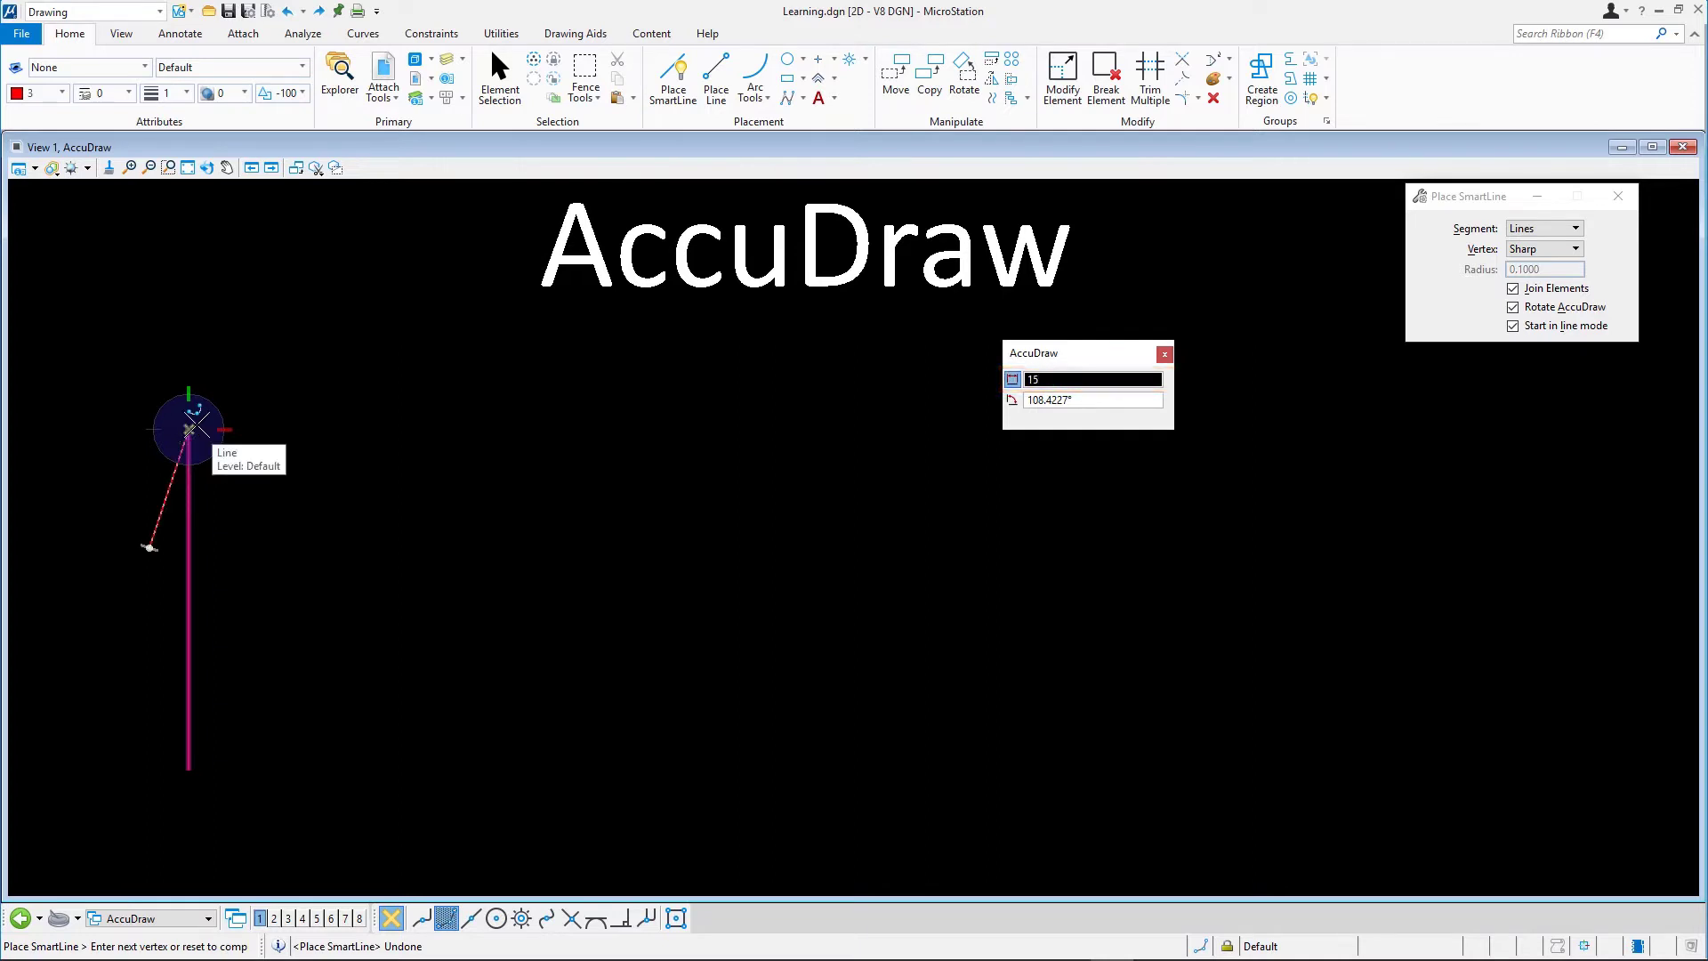
key("Tab")
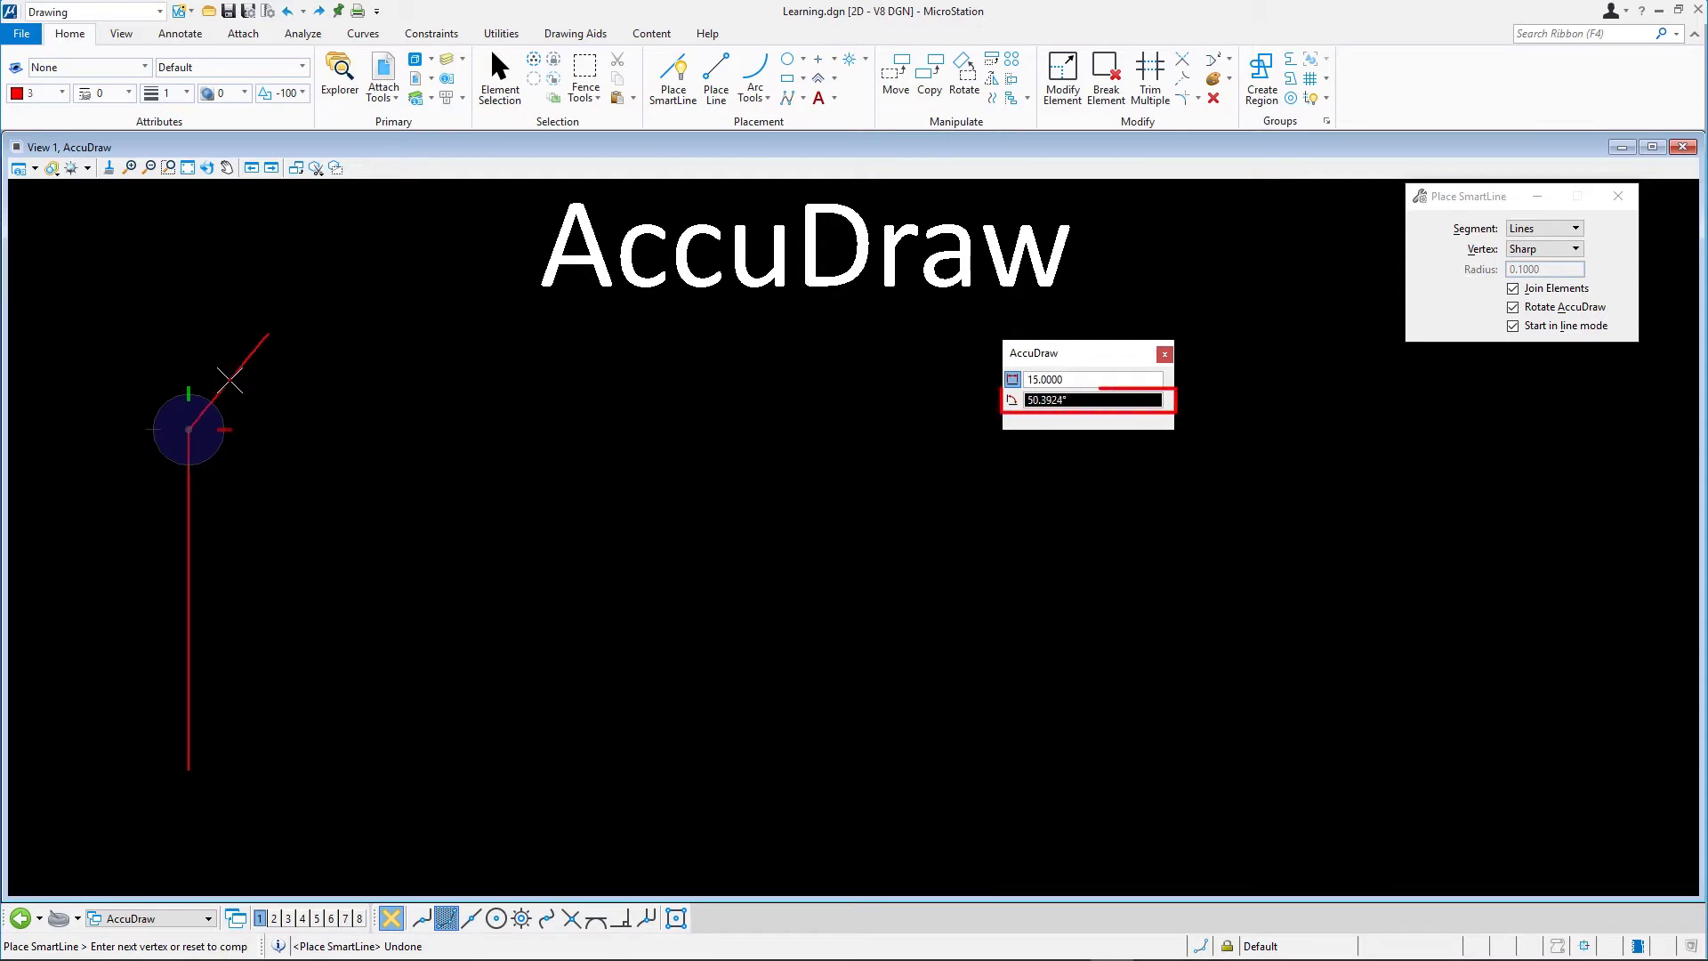
type("70")
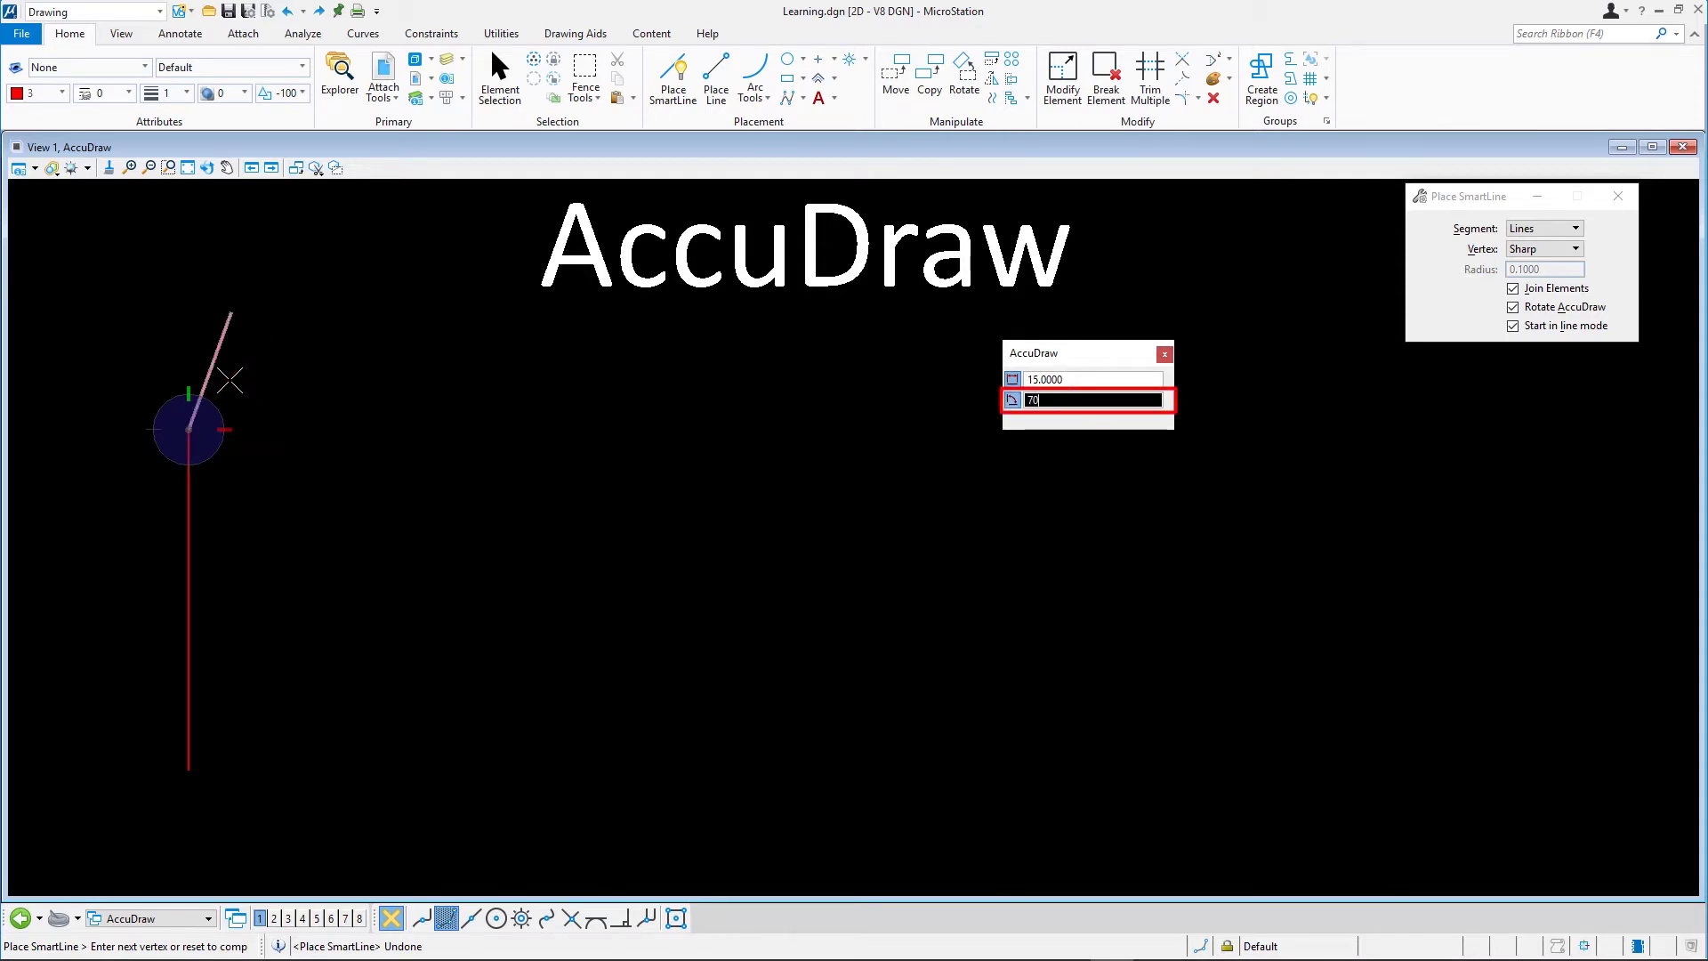
left_click(230, 381)
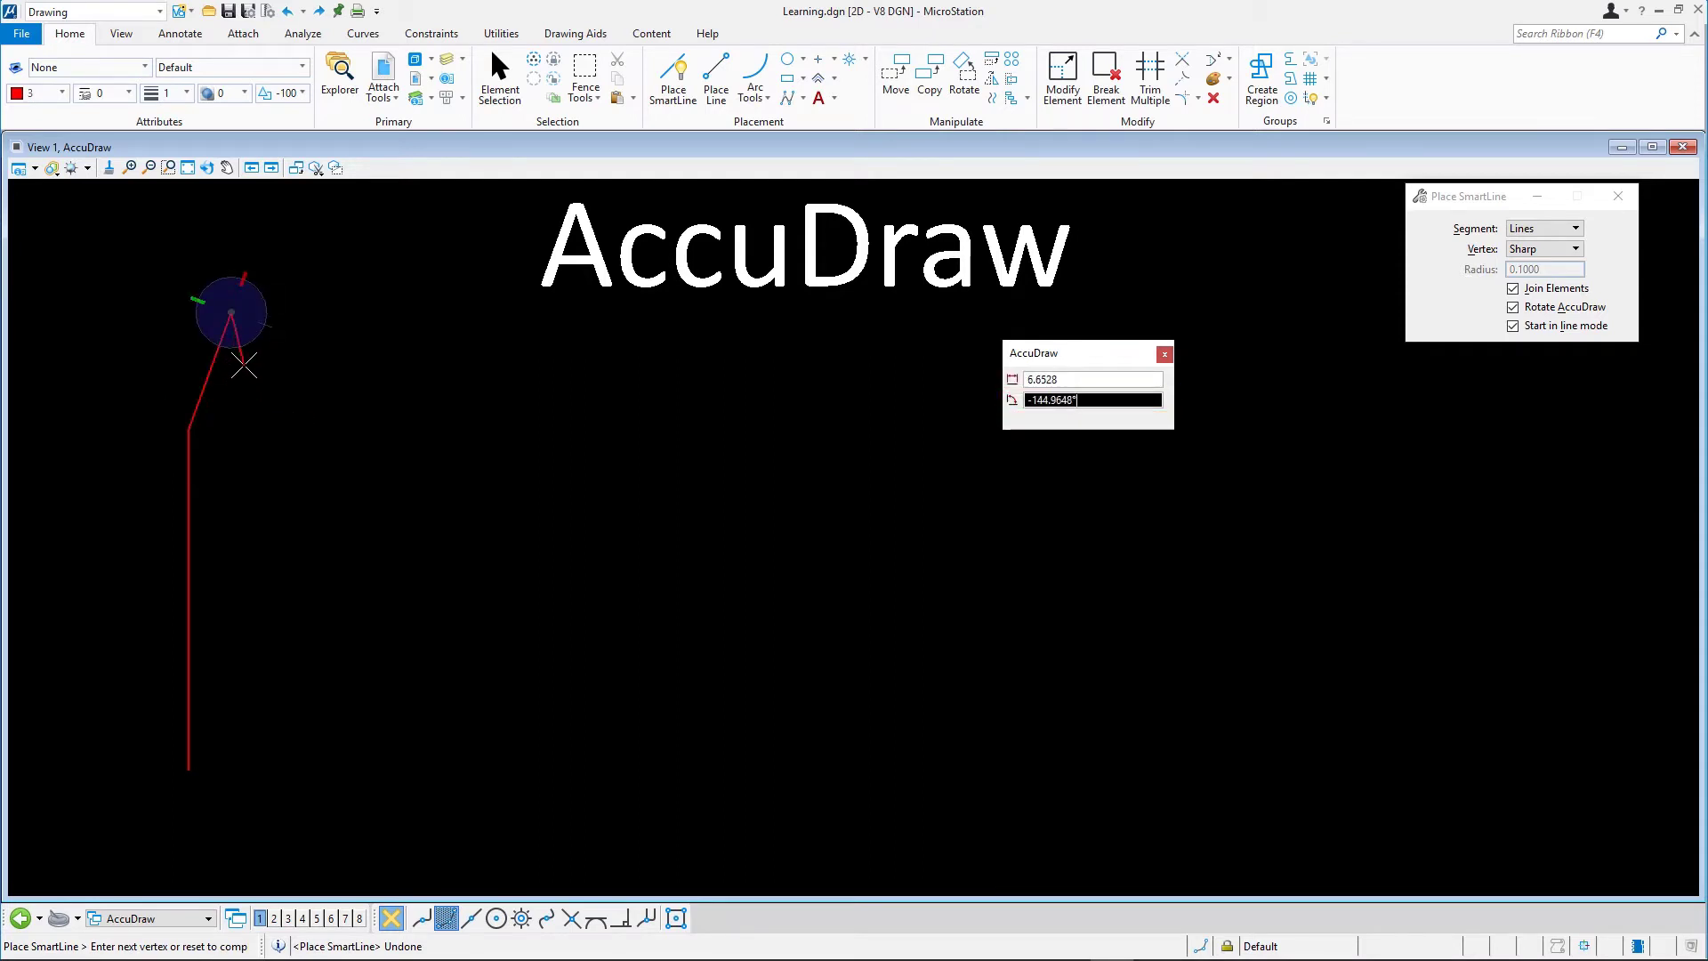
Realign AccuDraw to the view and add a descending 15-unit segment at -70 degrees from the peak
key("v")
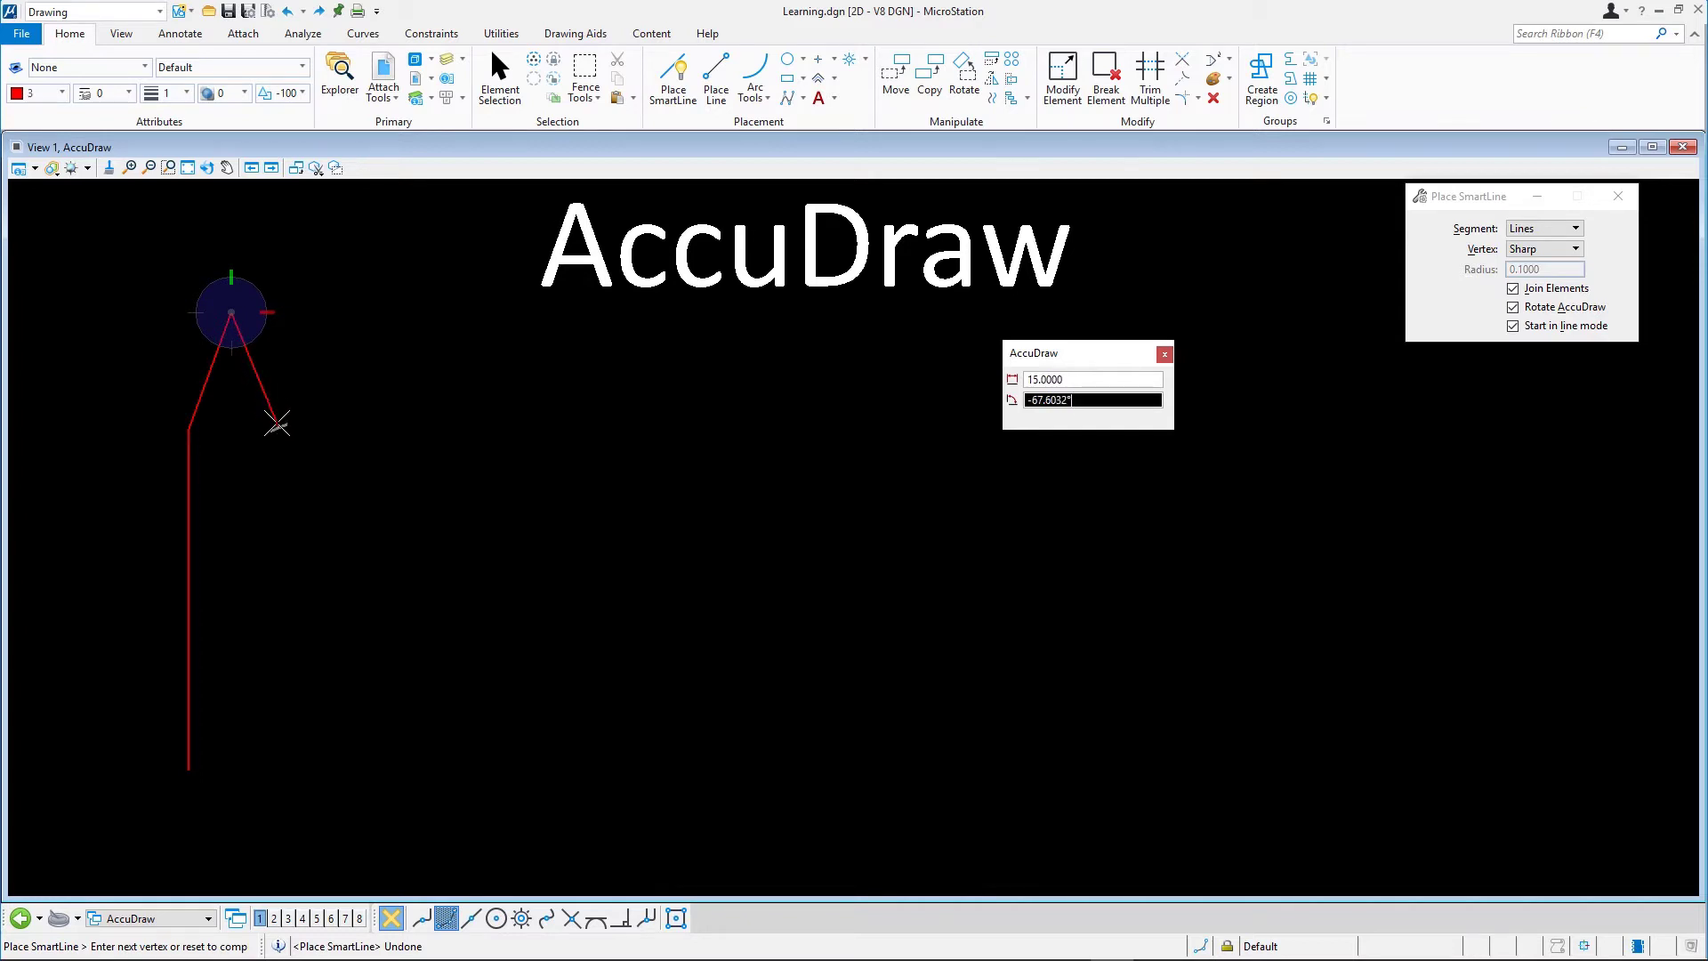
key("Tab")
type("-70")
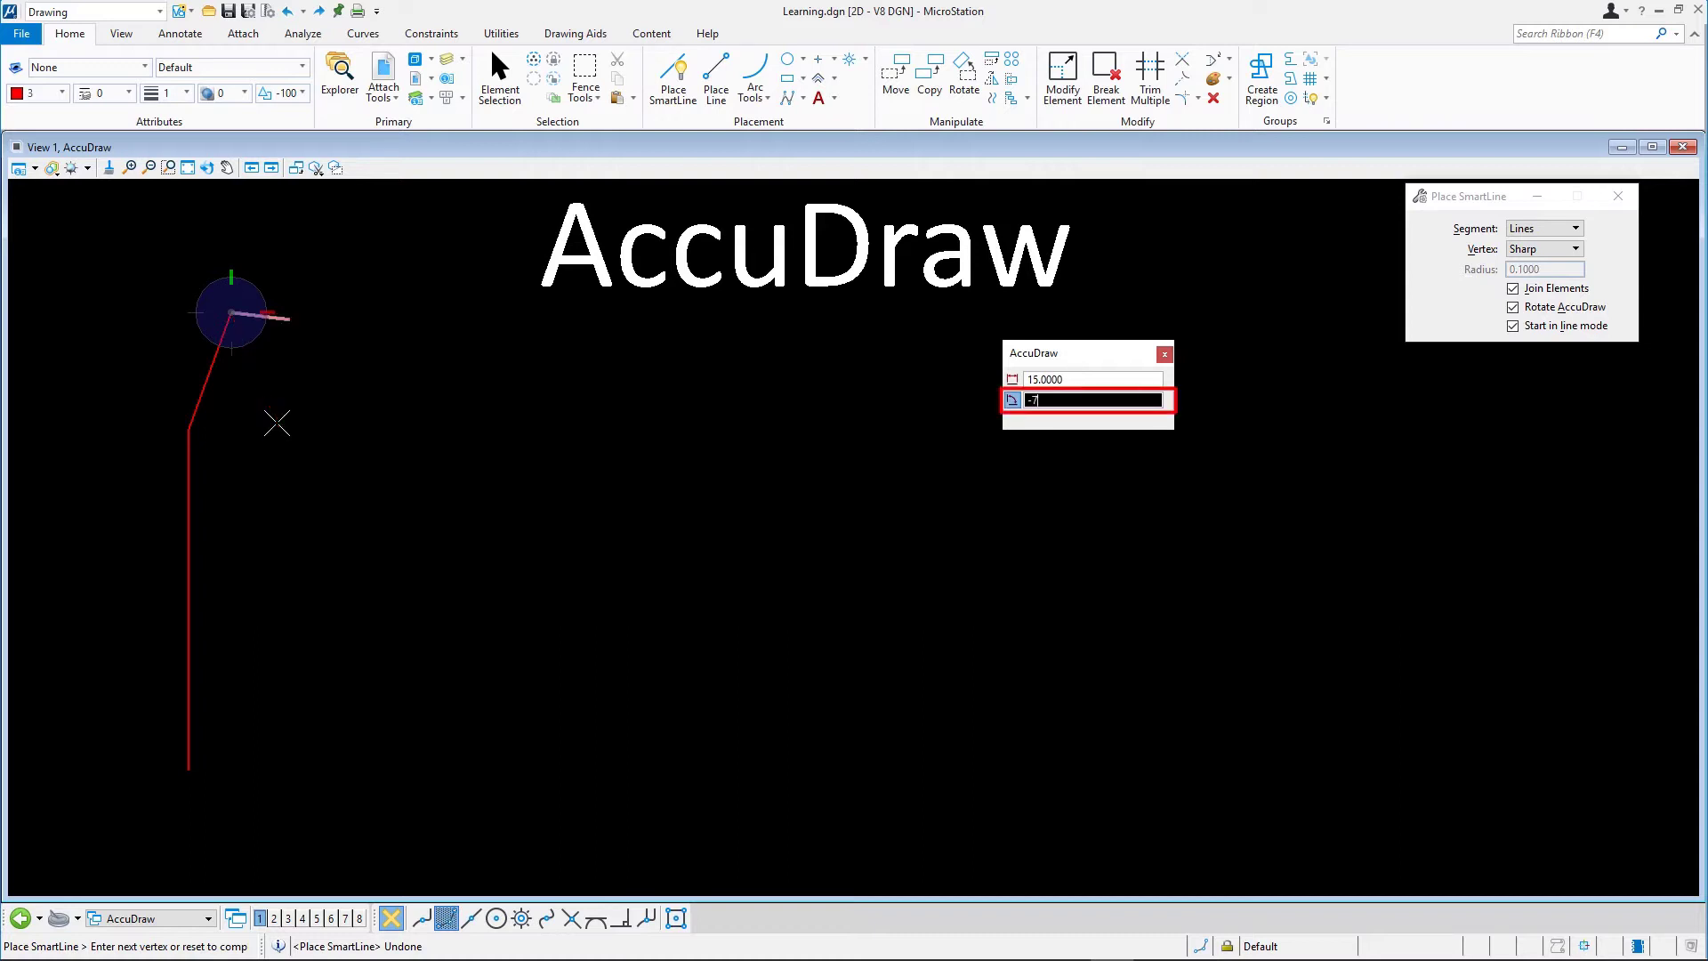
left_click(277, 423)
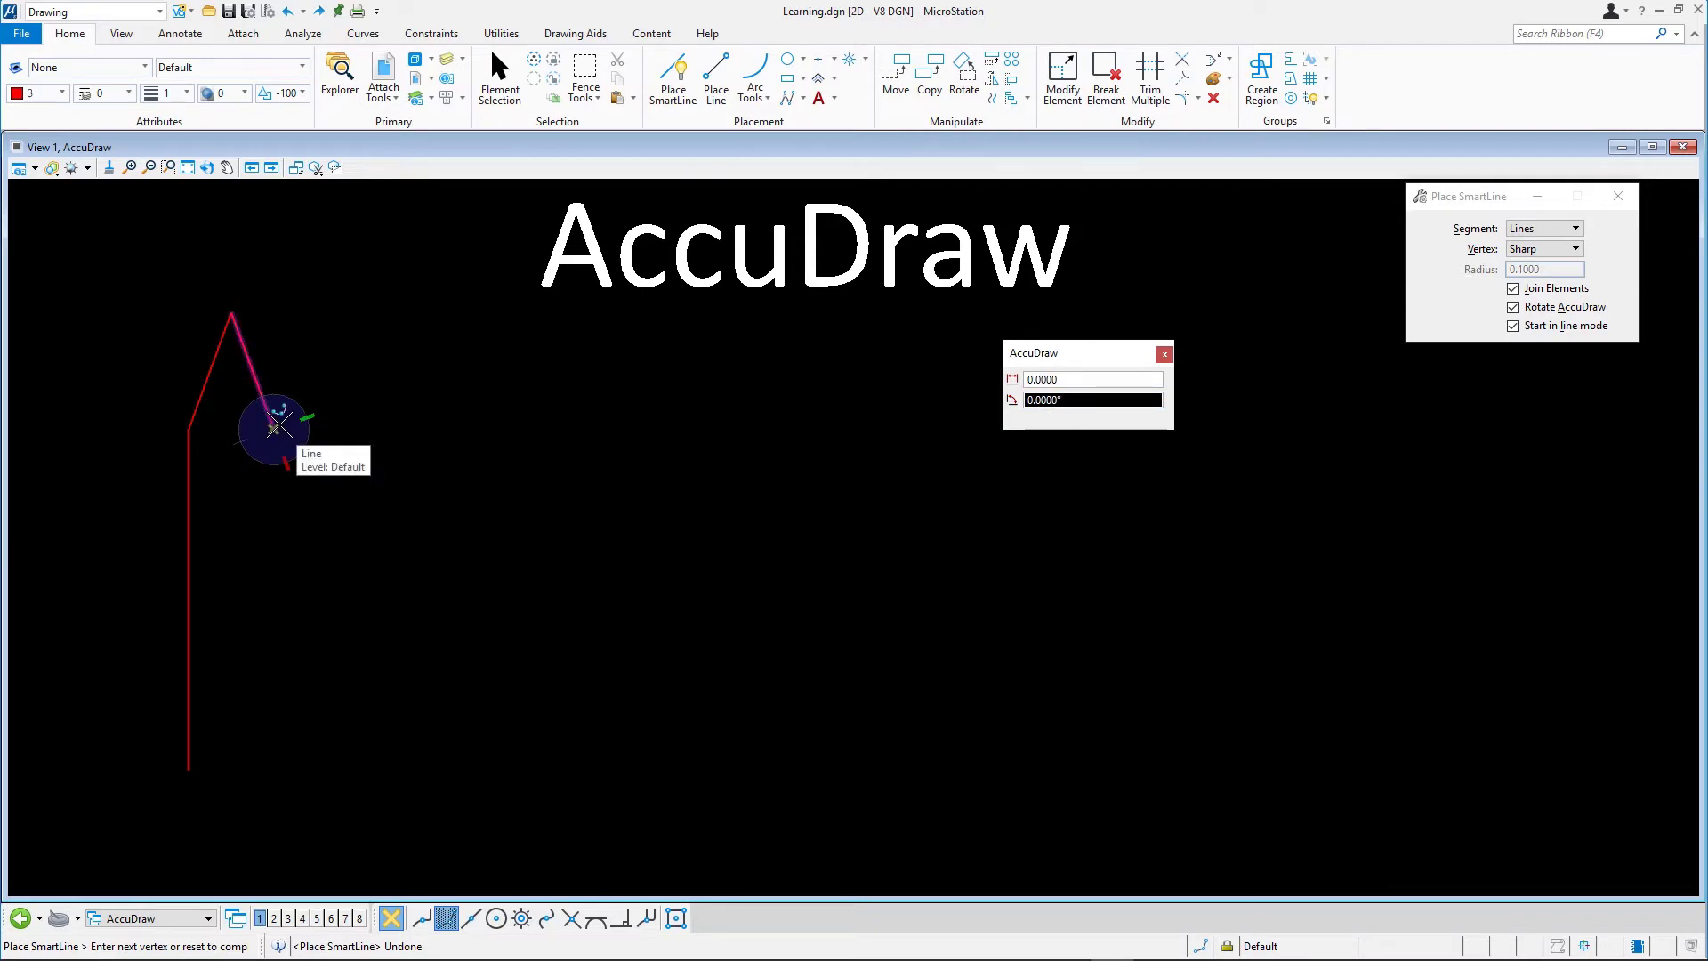
Switch to view-aligned rectangular coordinates and add a 12-unit segment straight down
key("ctrl+z")
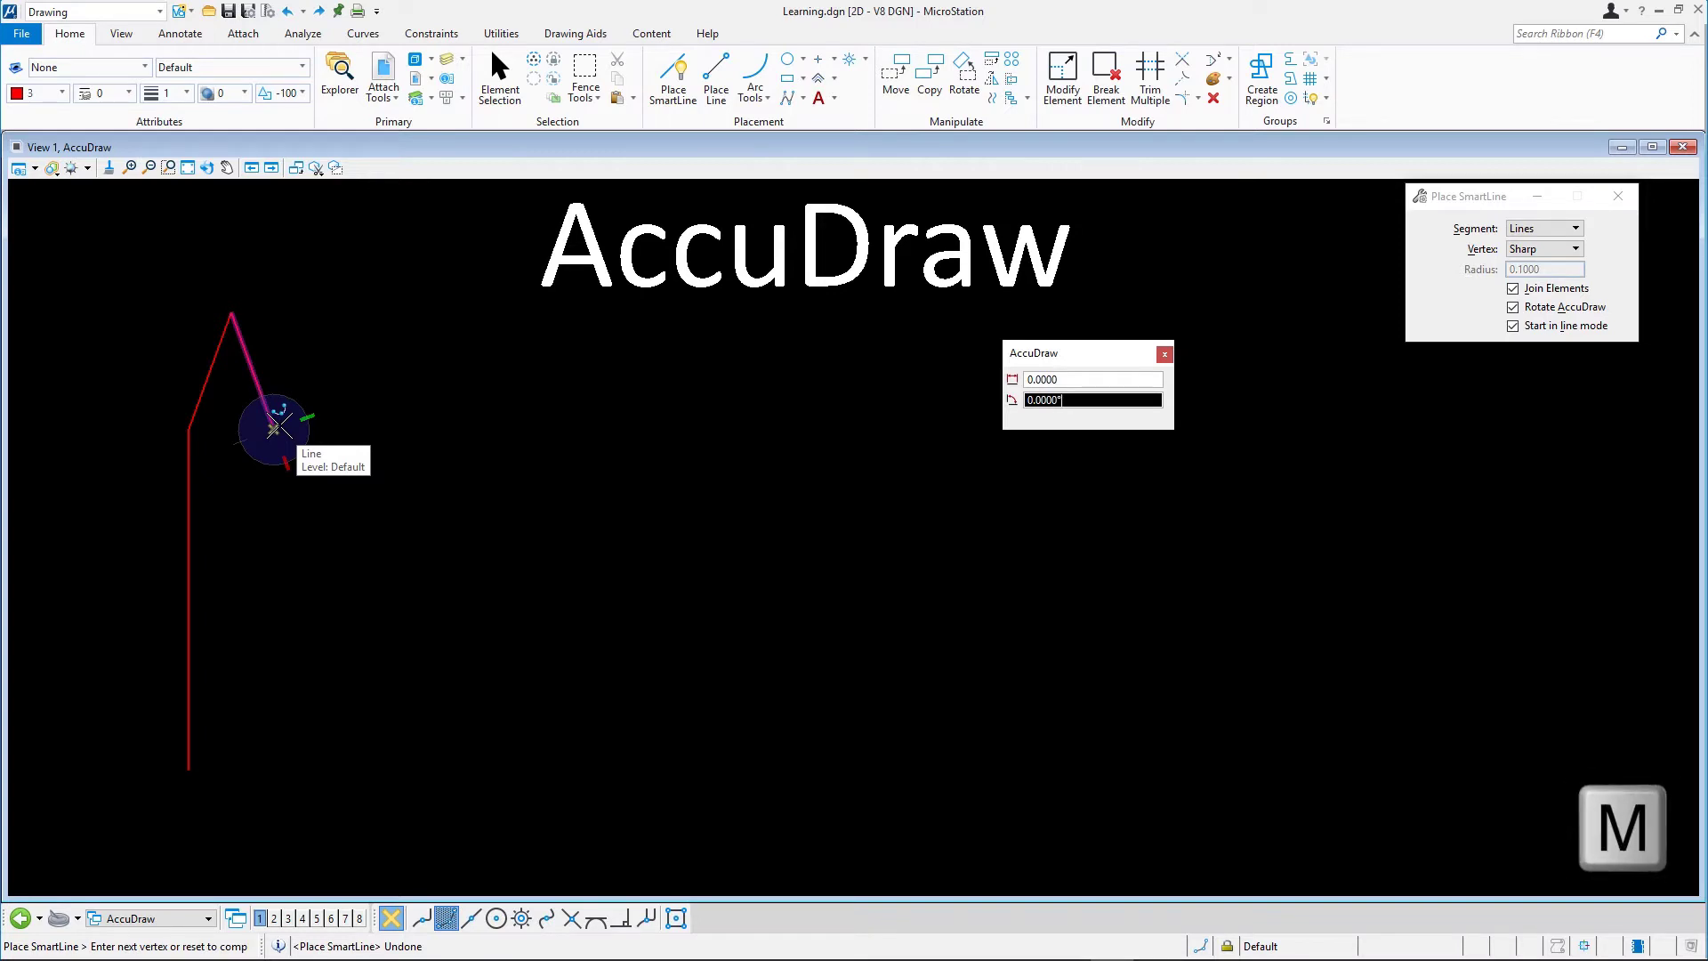
key("space")
key("v")
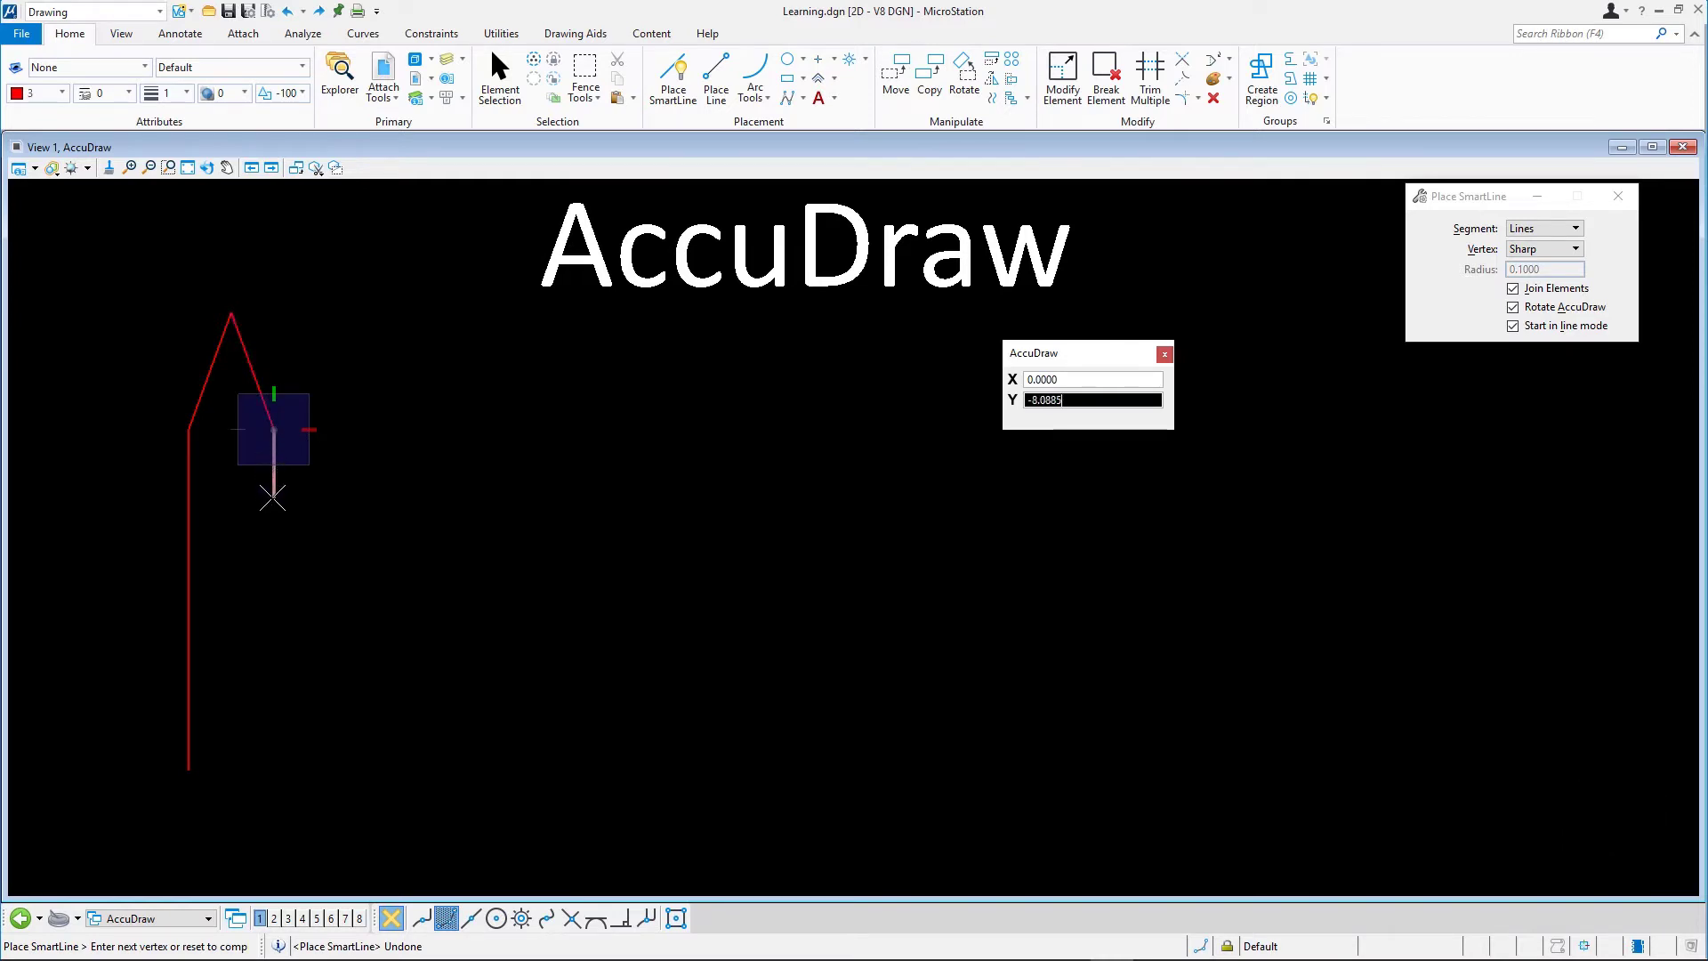
type("12")
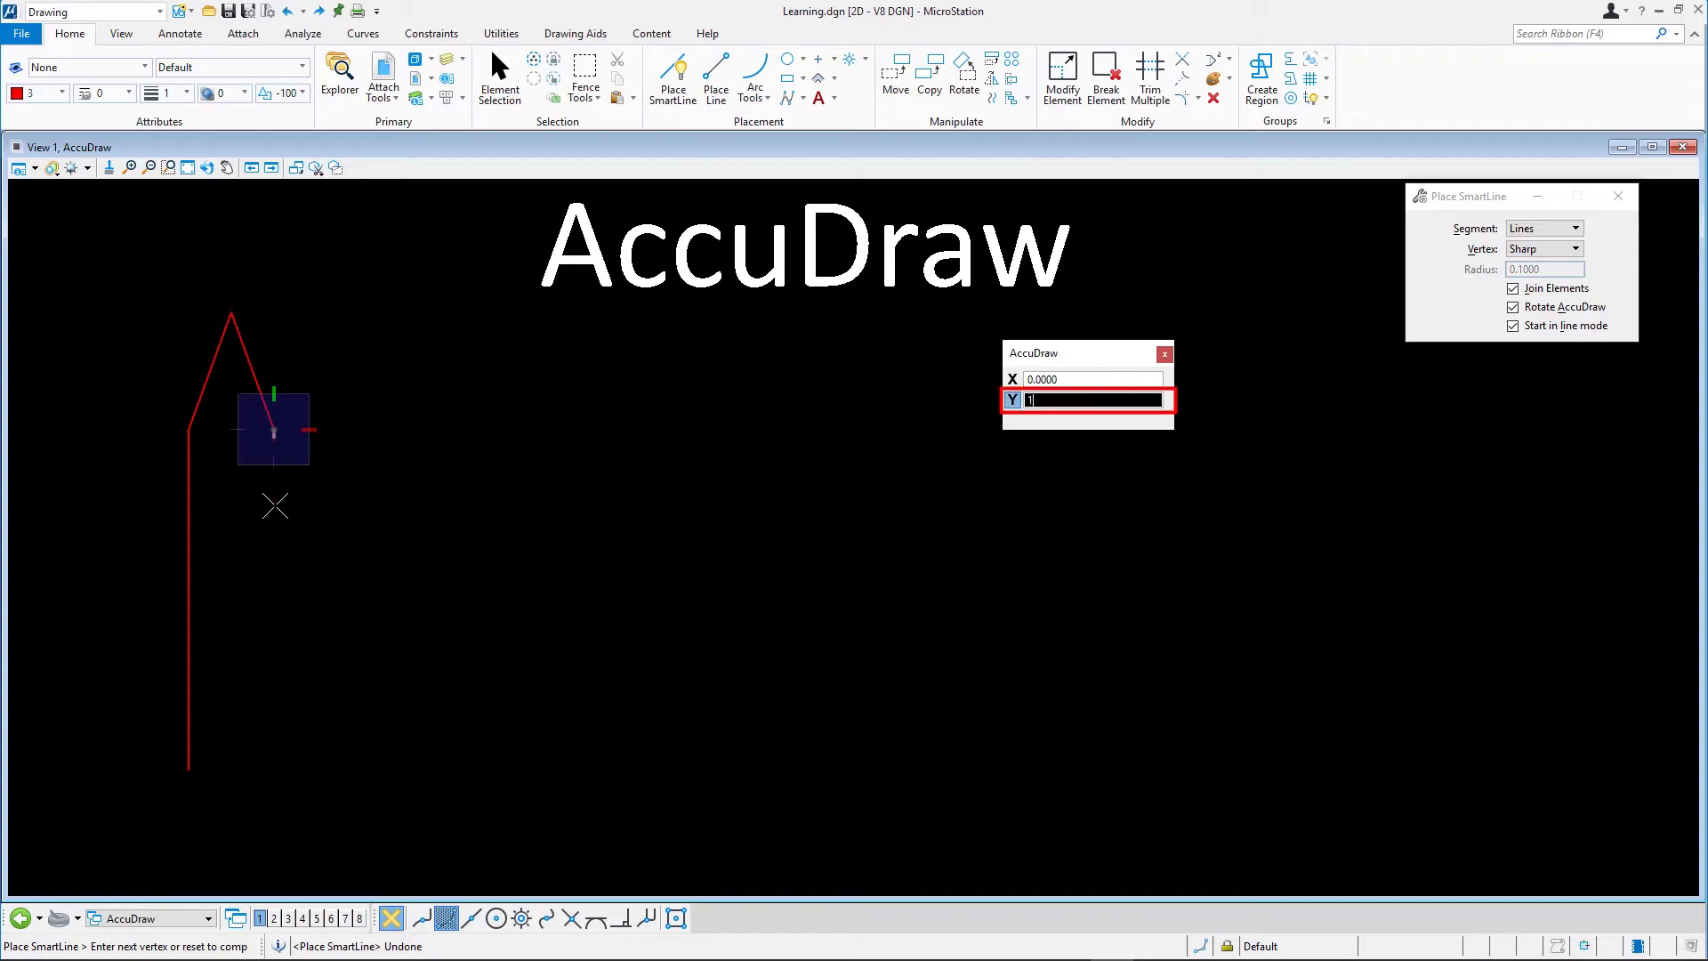
left_click(276, 527)
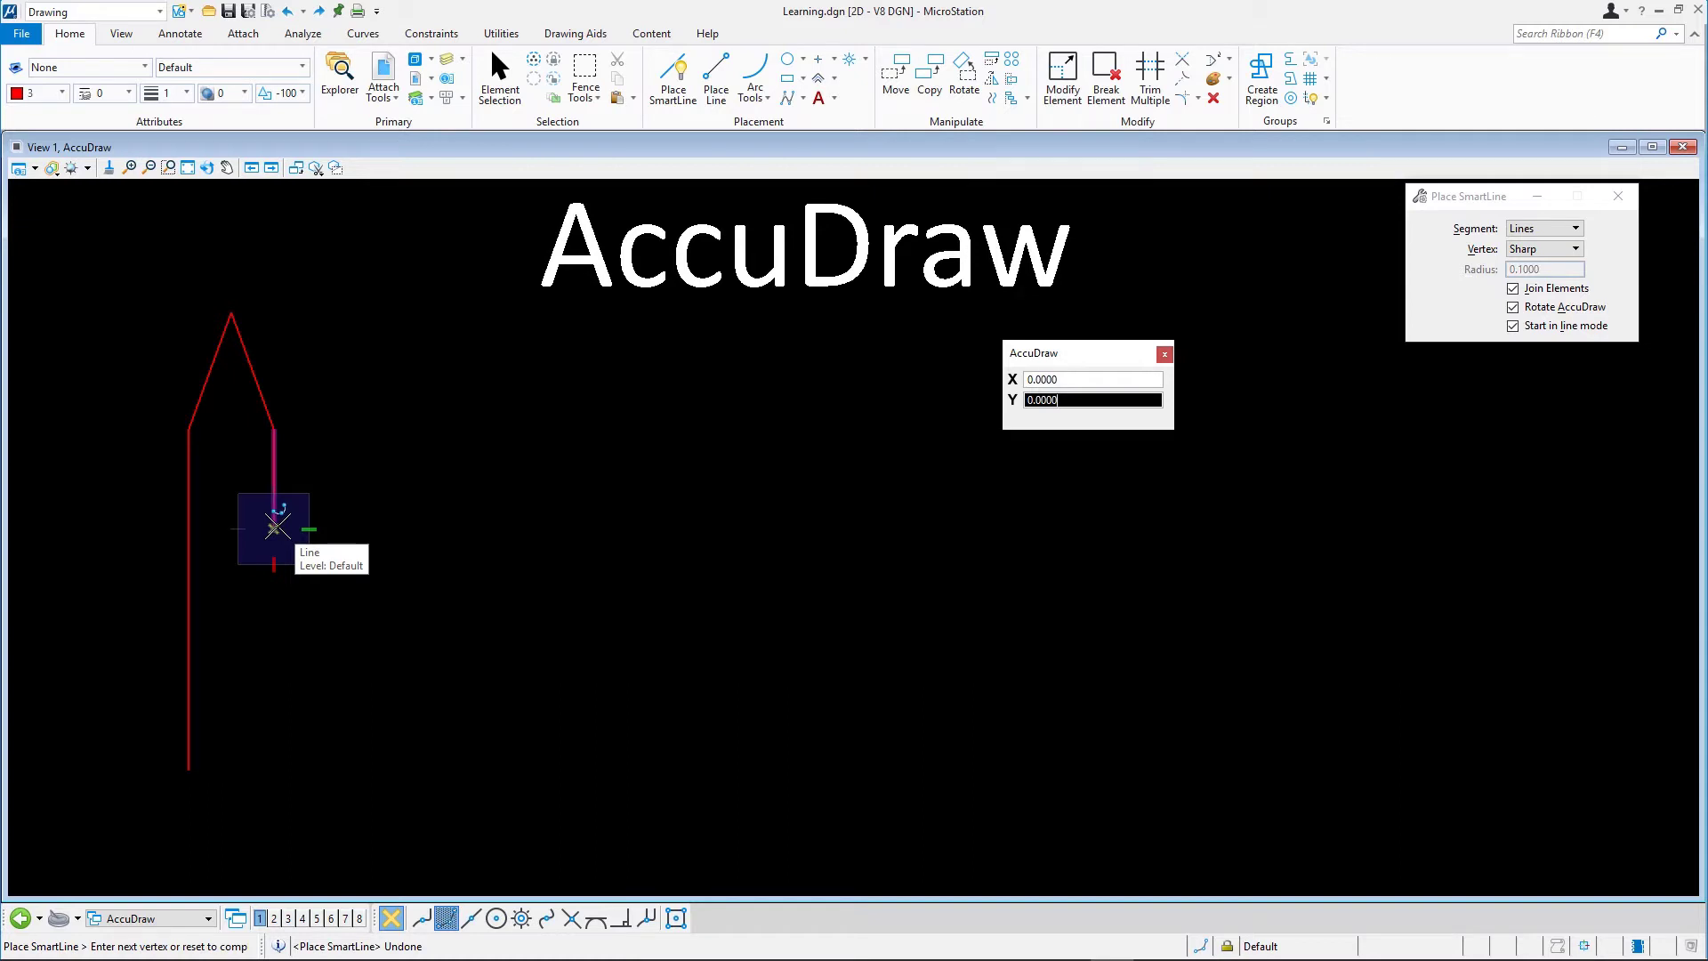
Add a horizontal SmartLine segment 26 units to the right from the end of the 12-unit segment
left_click(275, 527)
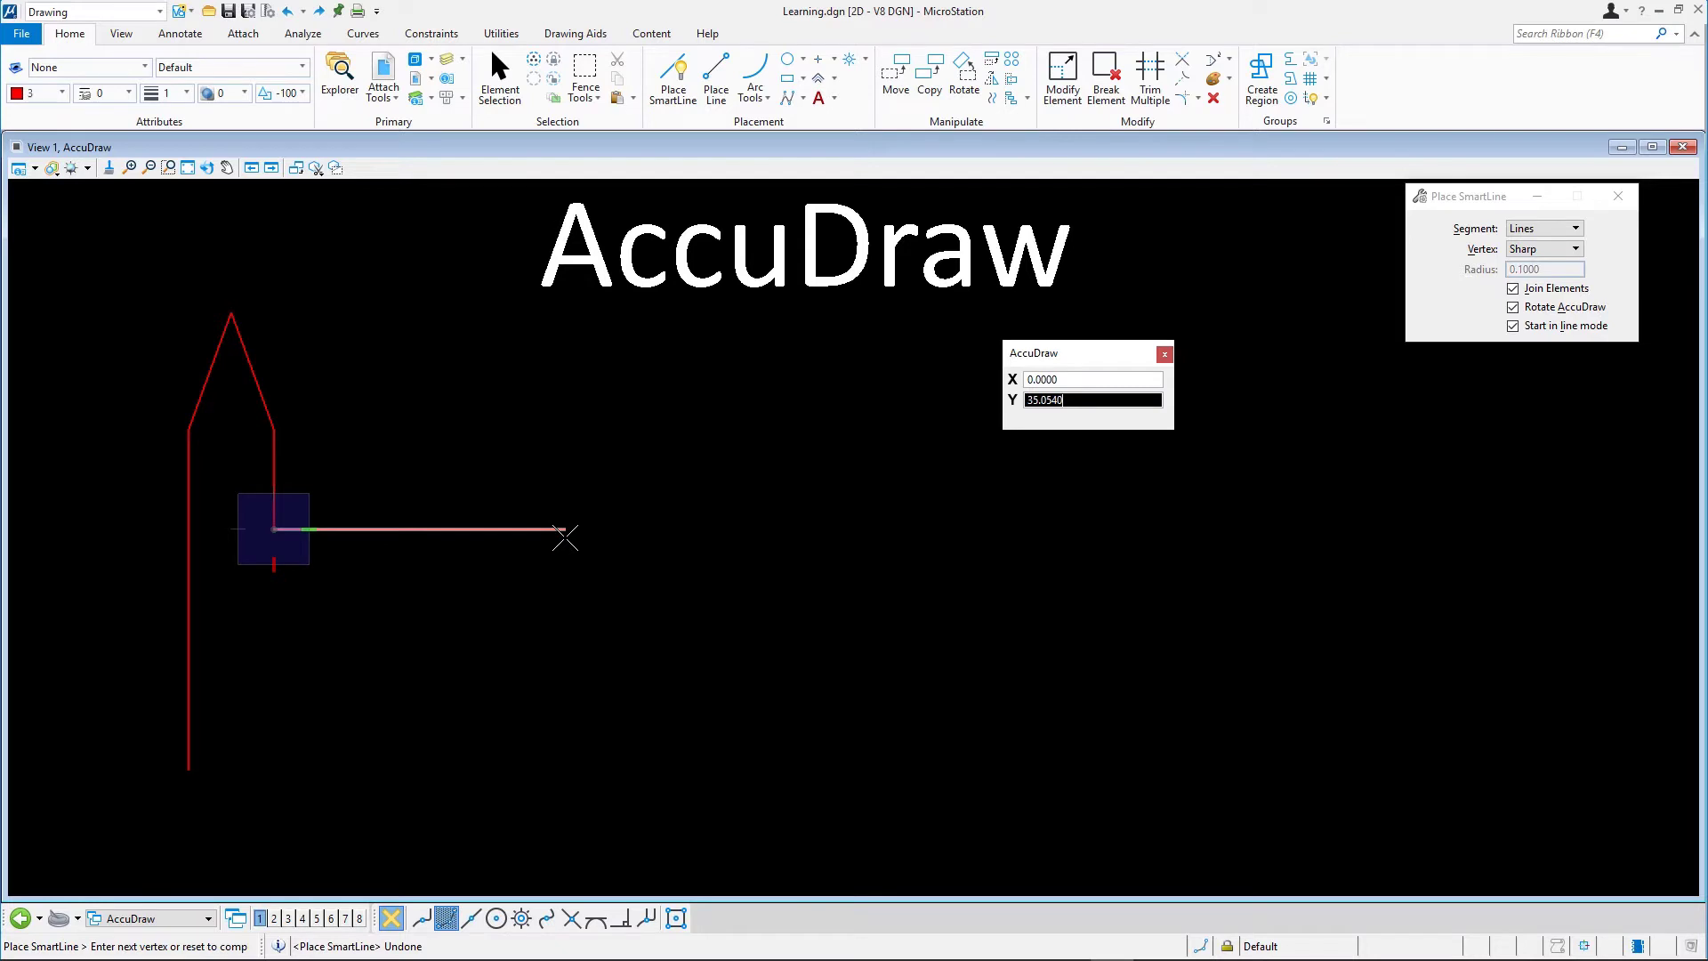
type("26")
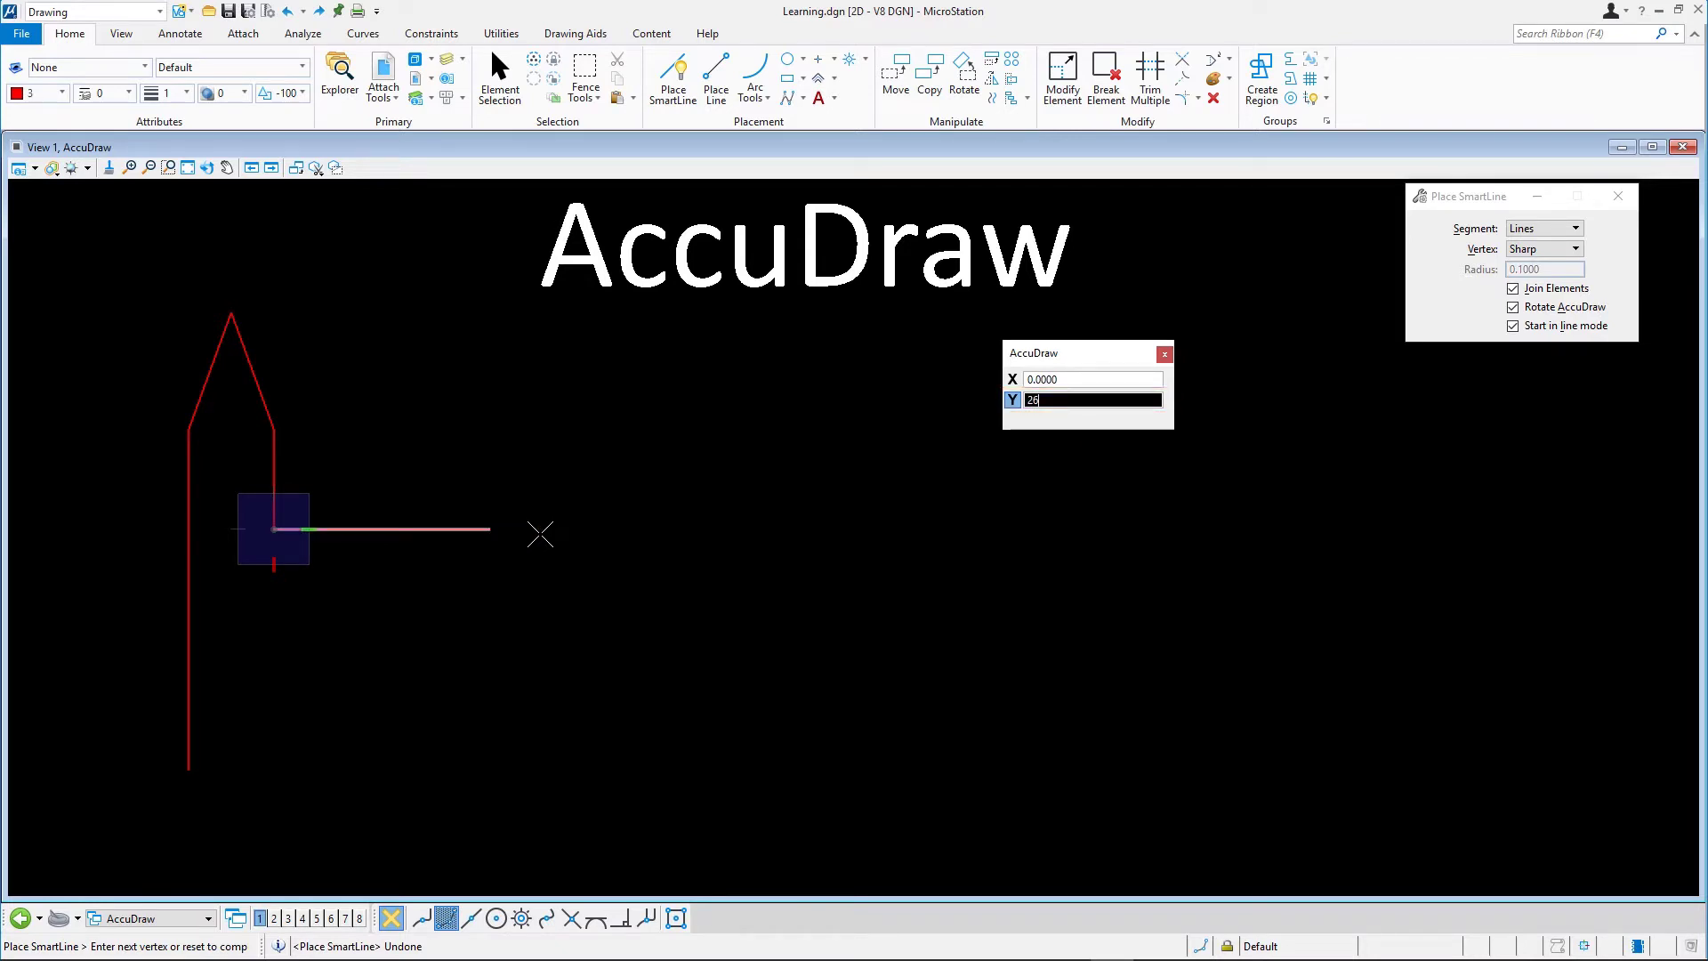
left_click(539, 534)
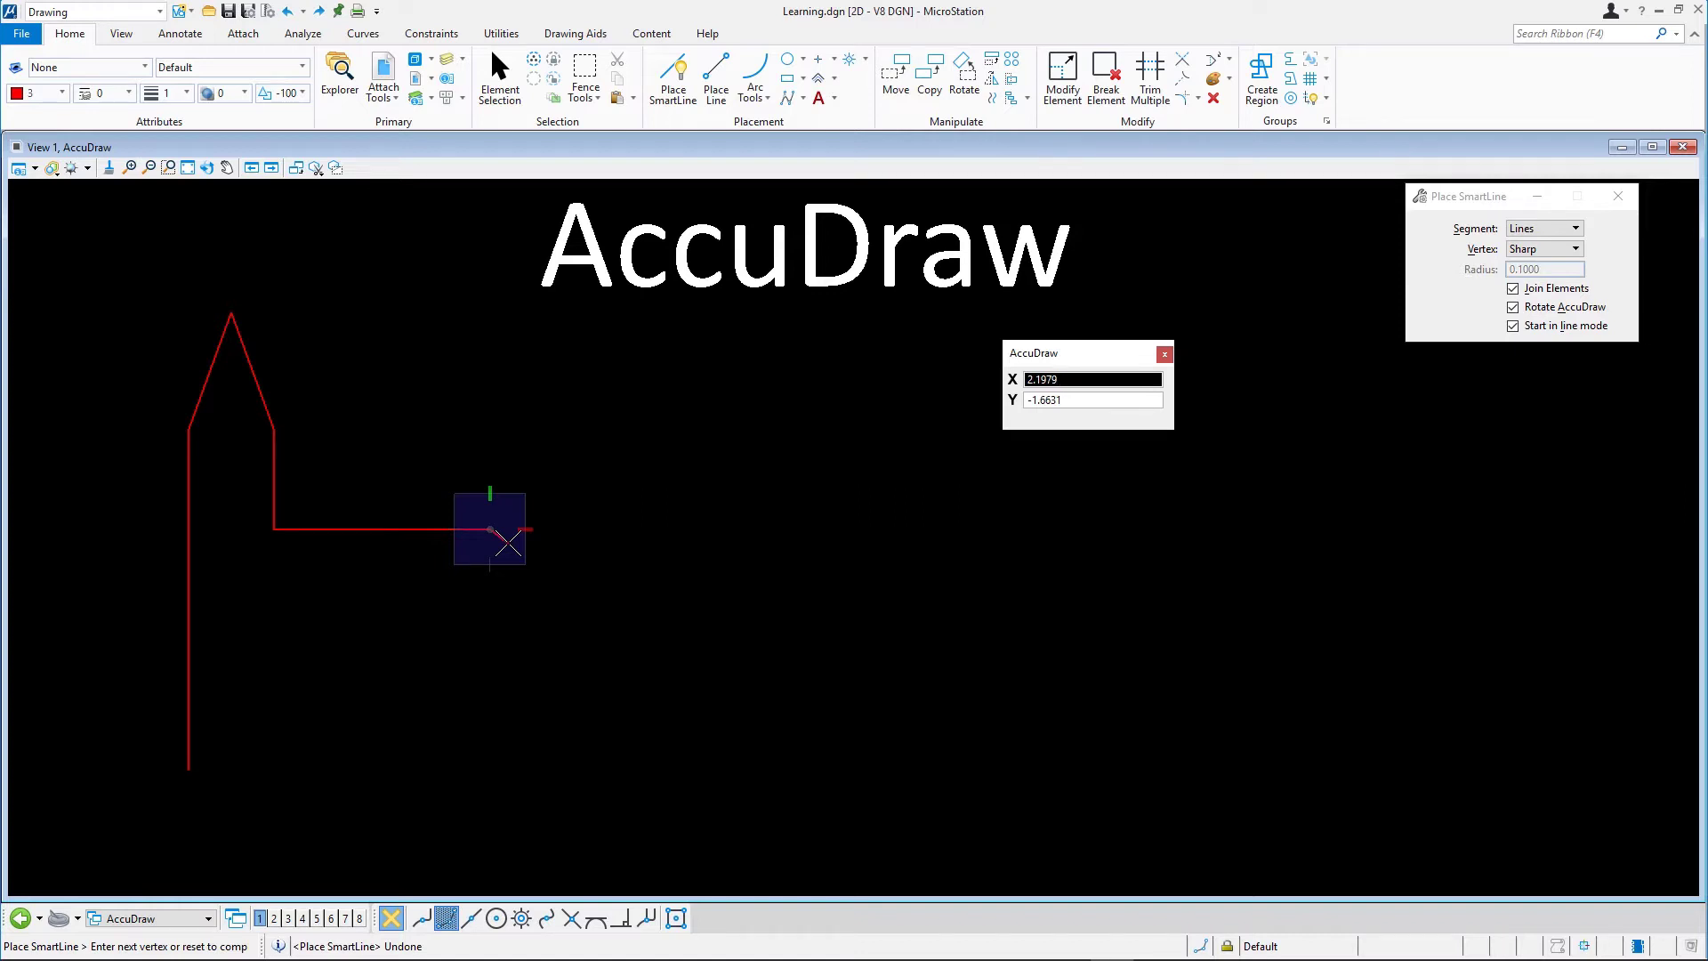
Switch AccuDraw to polar coordinates and add a 15-unit segment at -30 degrees from the end of the horizontal segment
key("m")
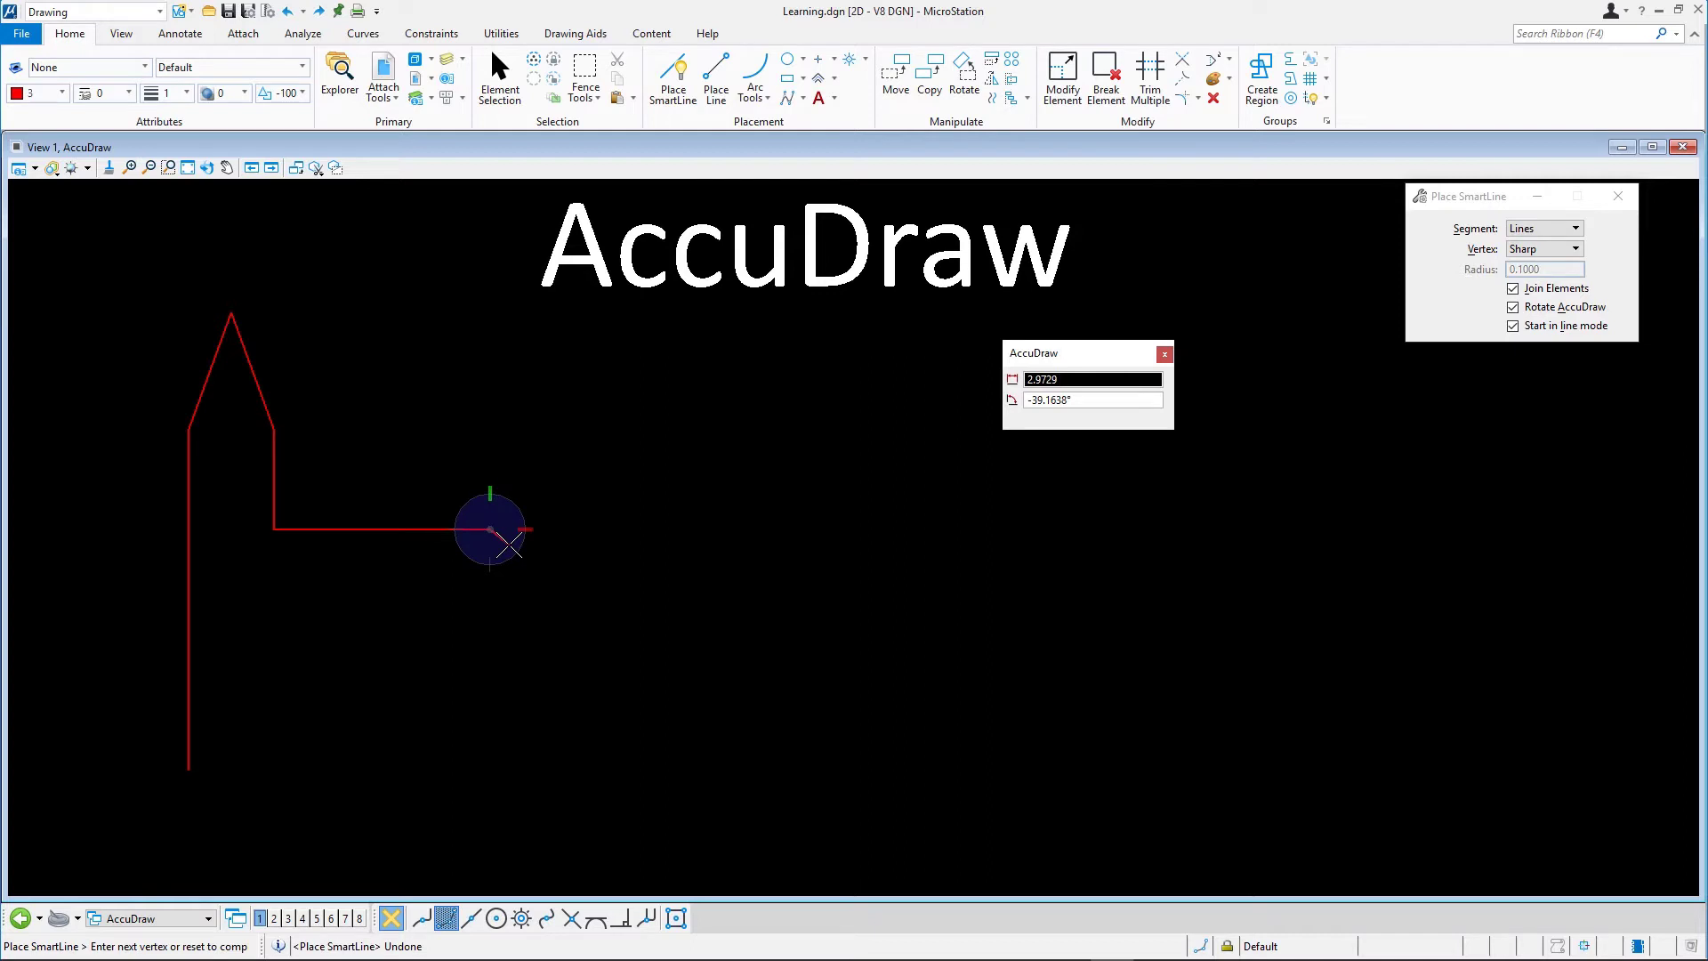
type("15")
key("Tab")
key("Tab")
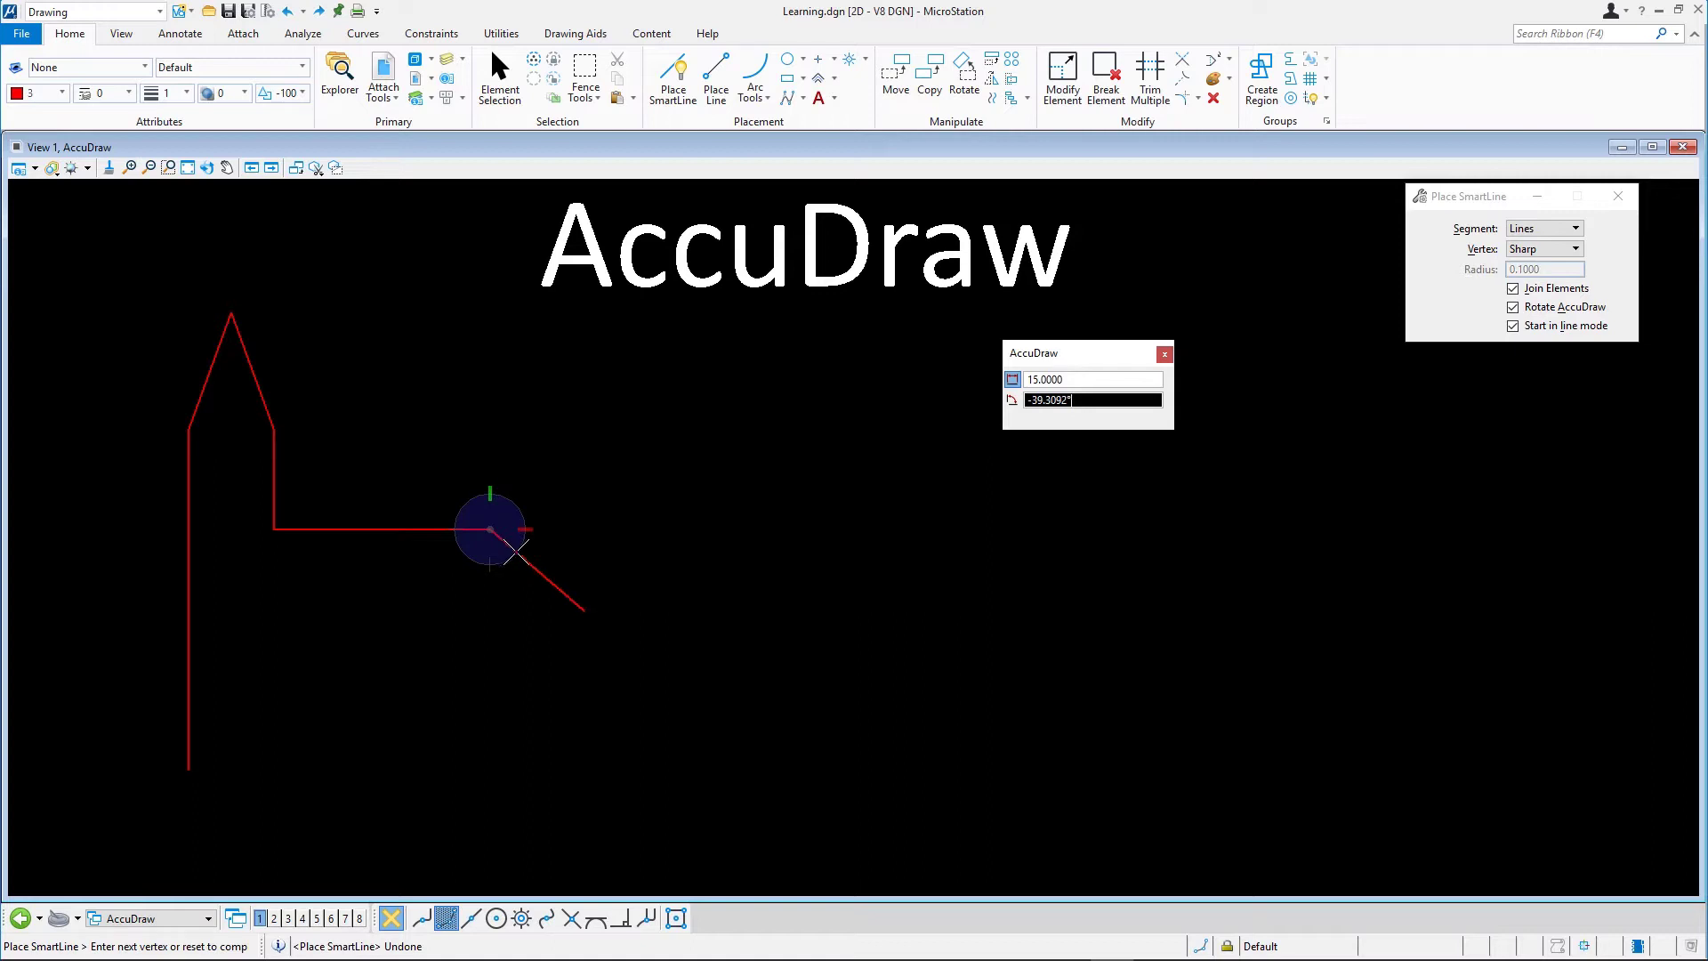
type("-30")
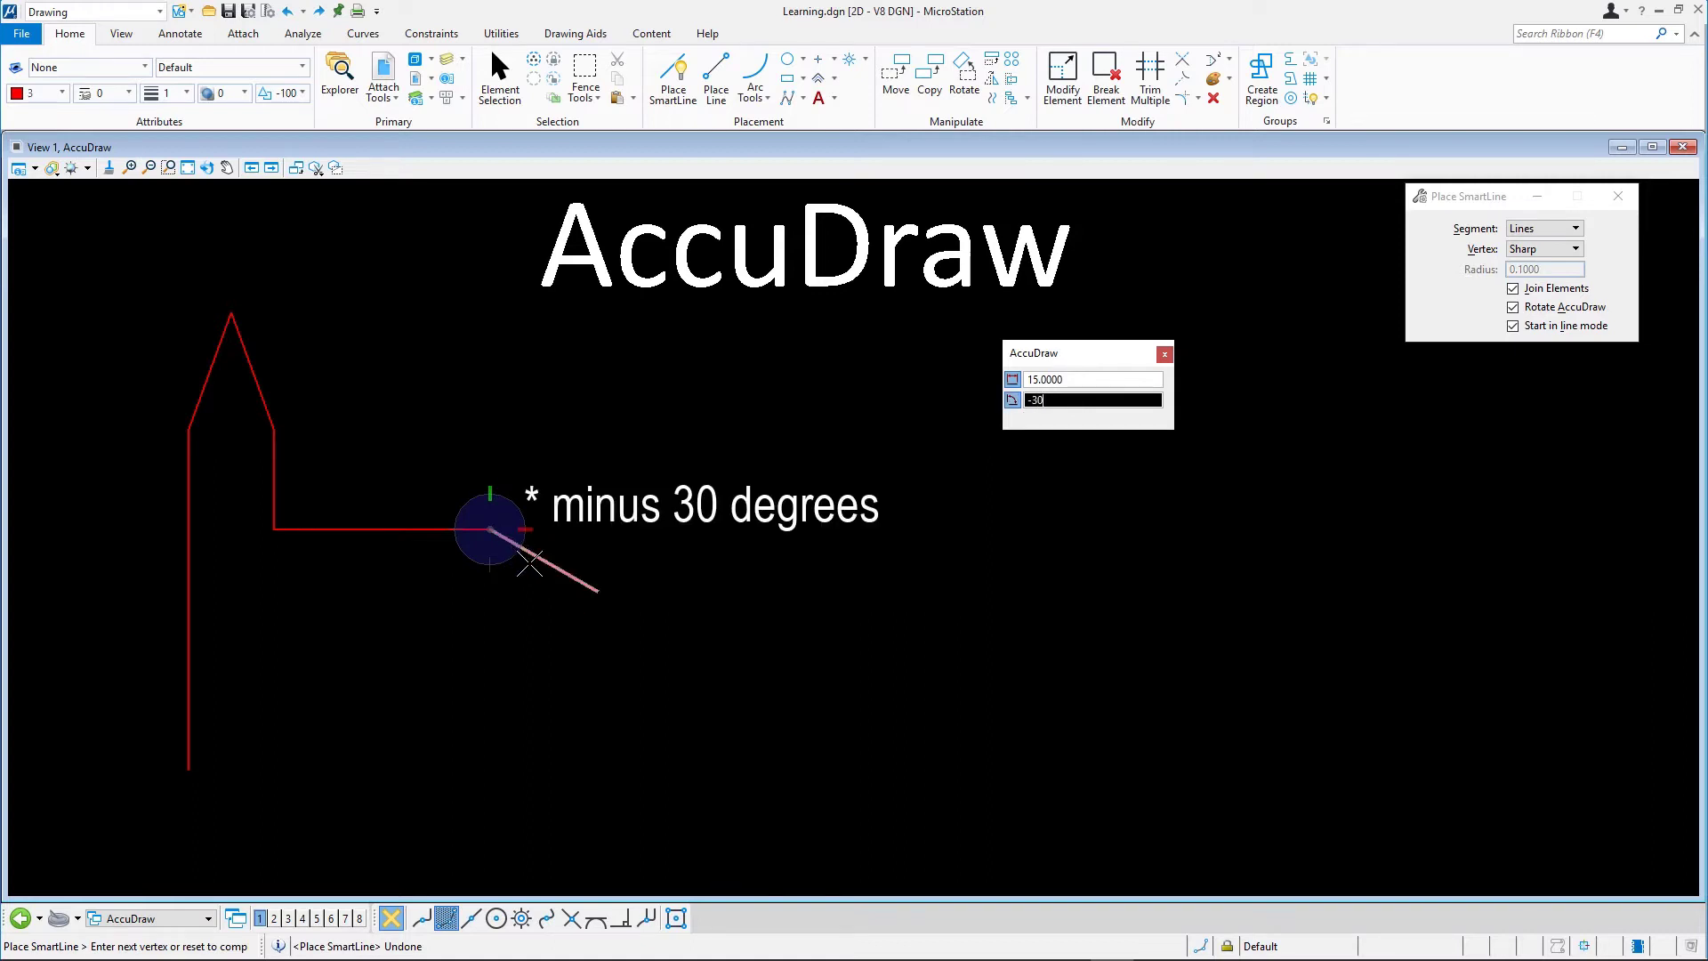
left_click(590, 592)
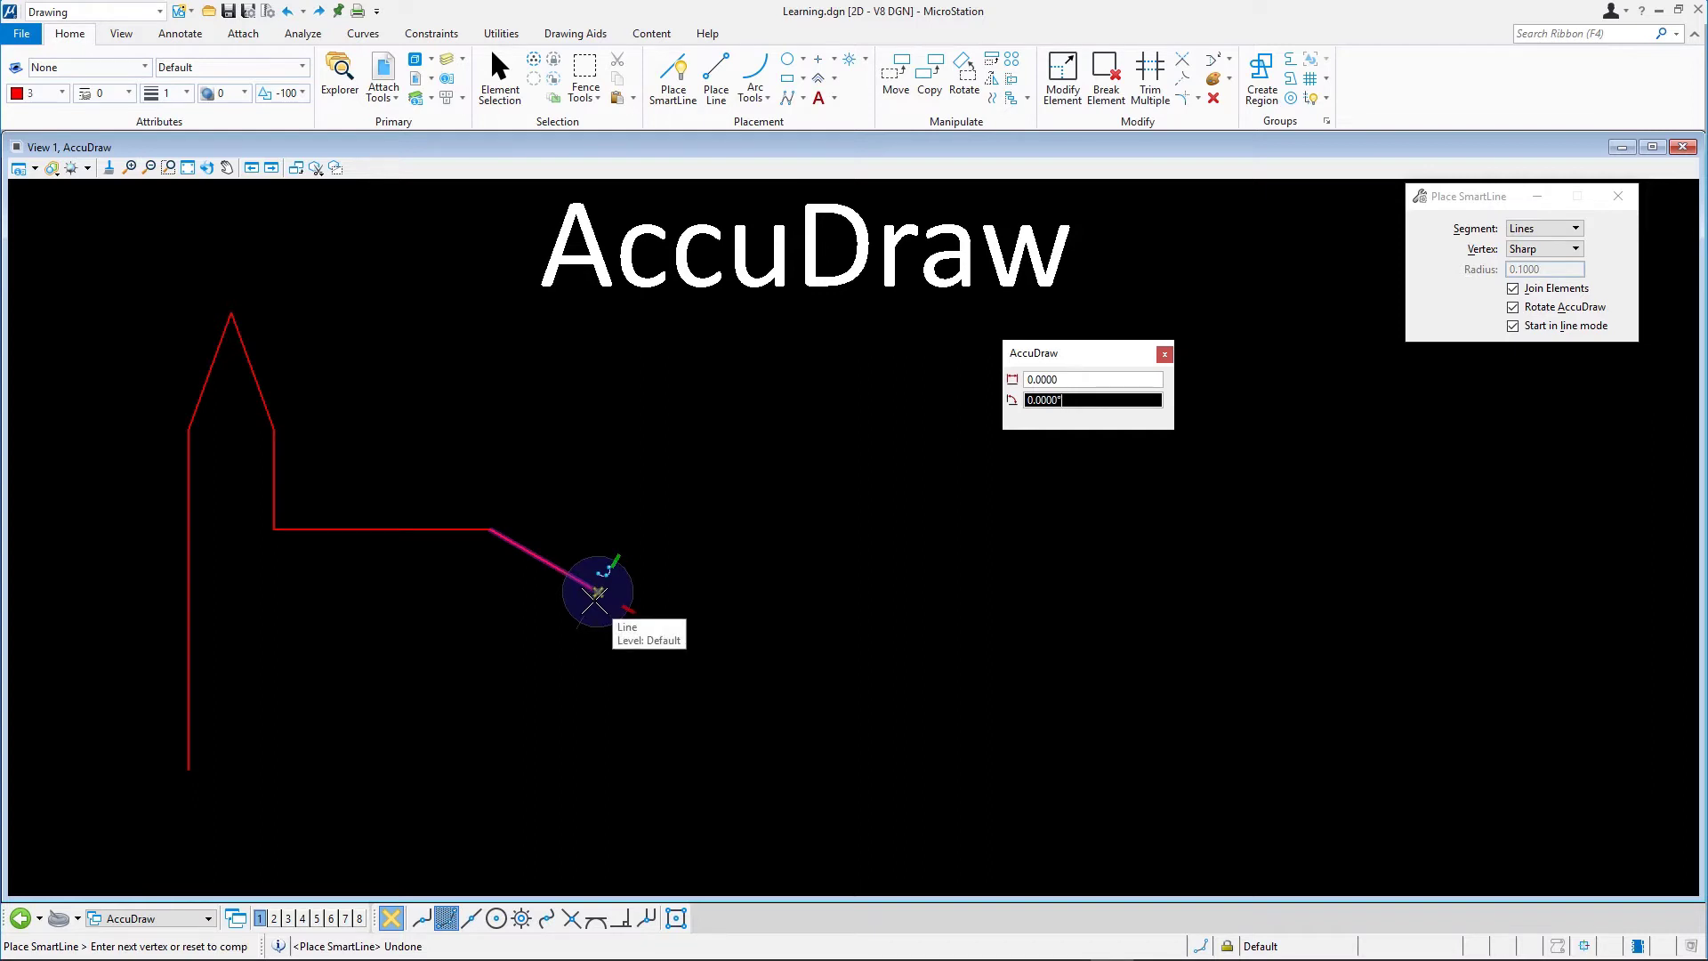
Using view-aligned rectangular coordinates, add a vertical segment down to the level of the outline's start point and close the shape there
key("m")
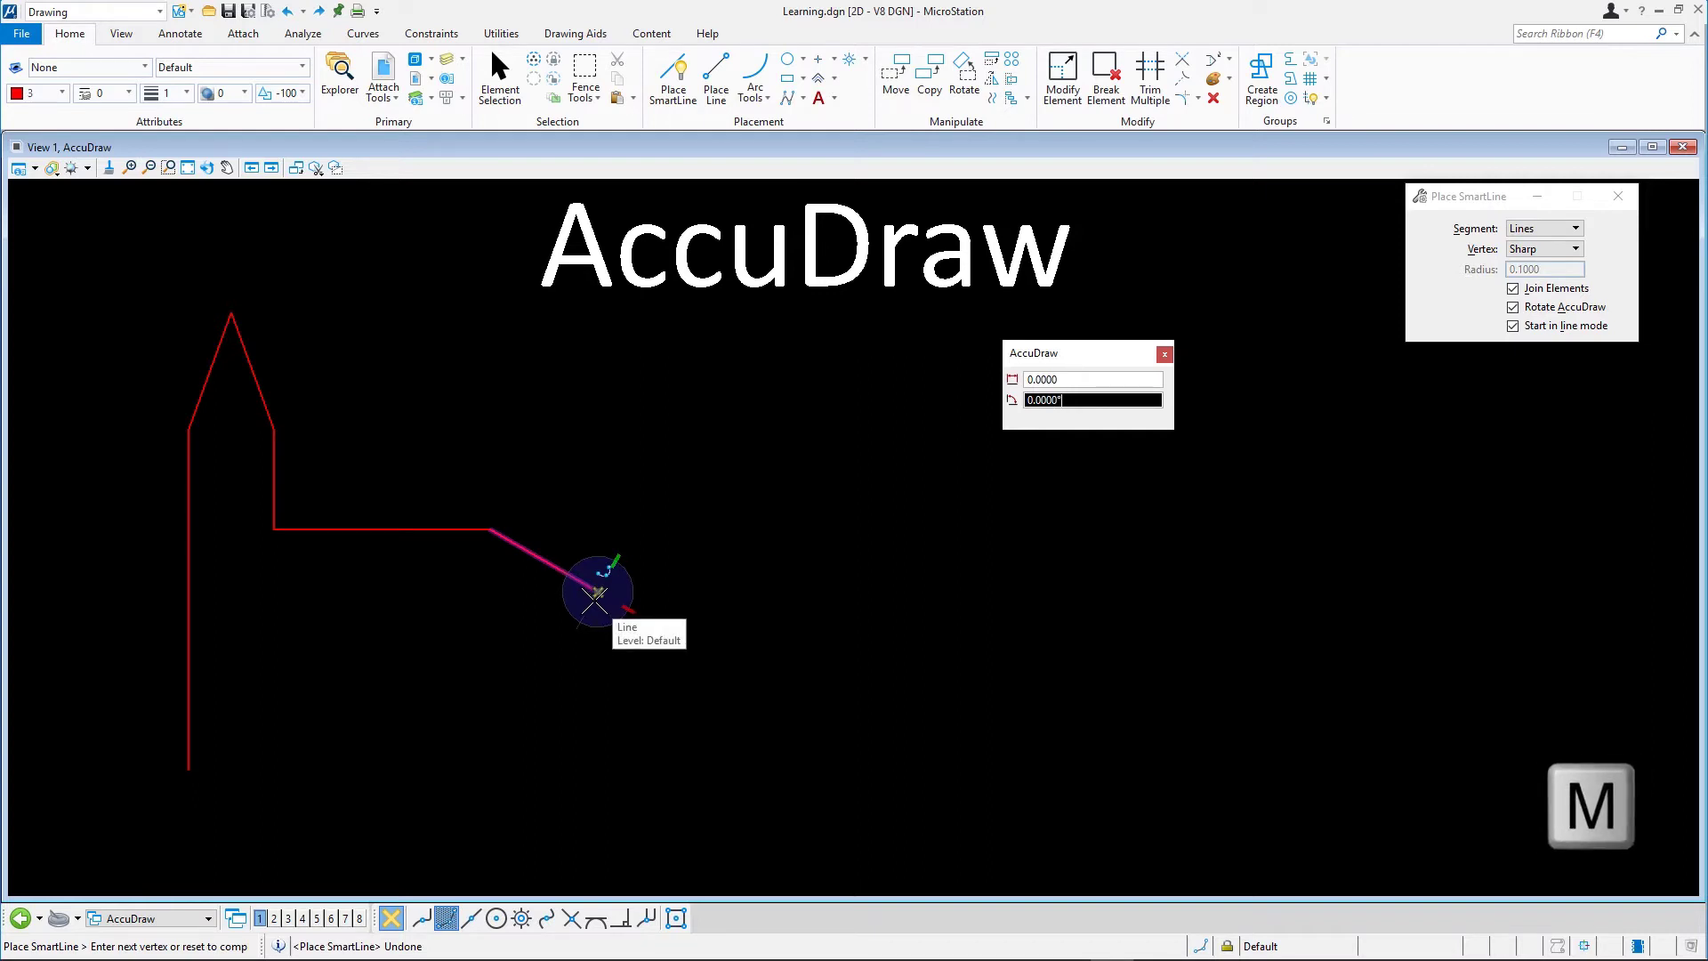
key("v")
key("v")
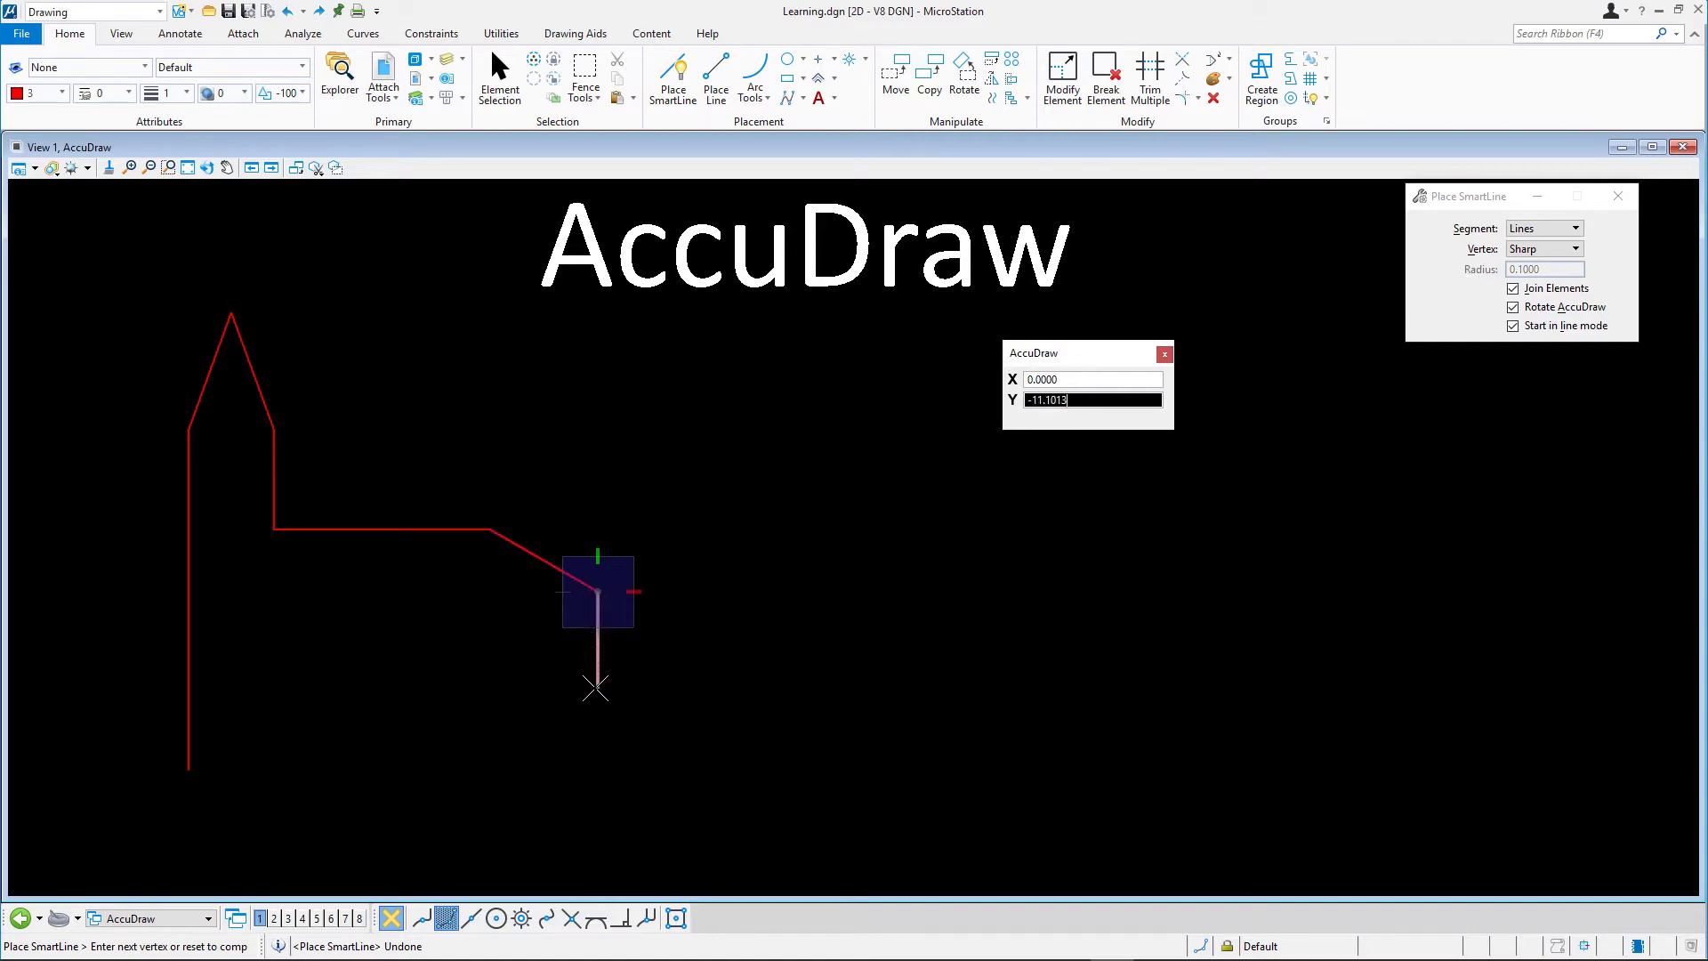
key("Return")
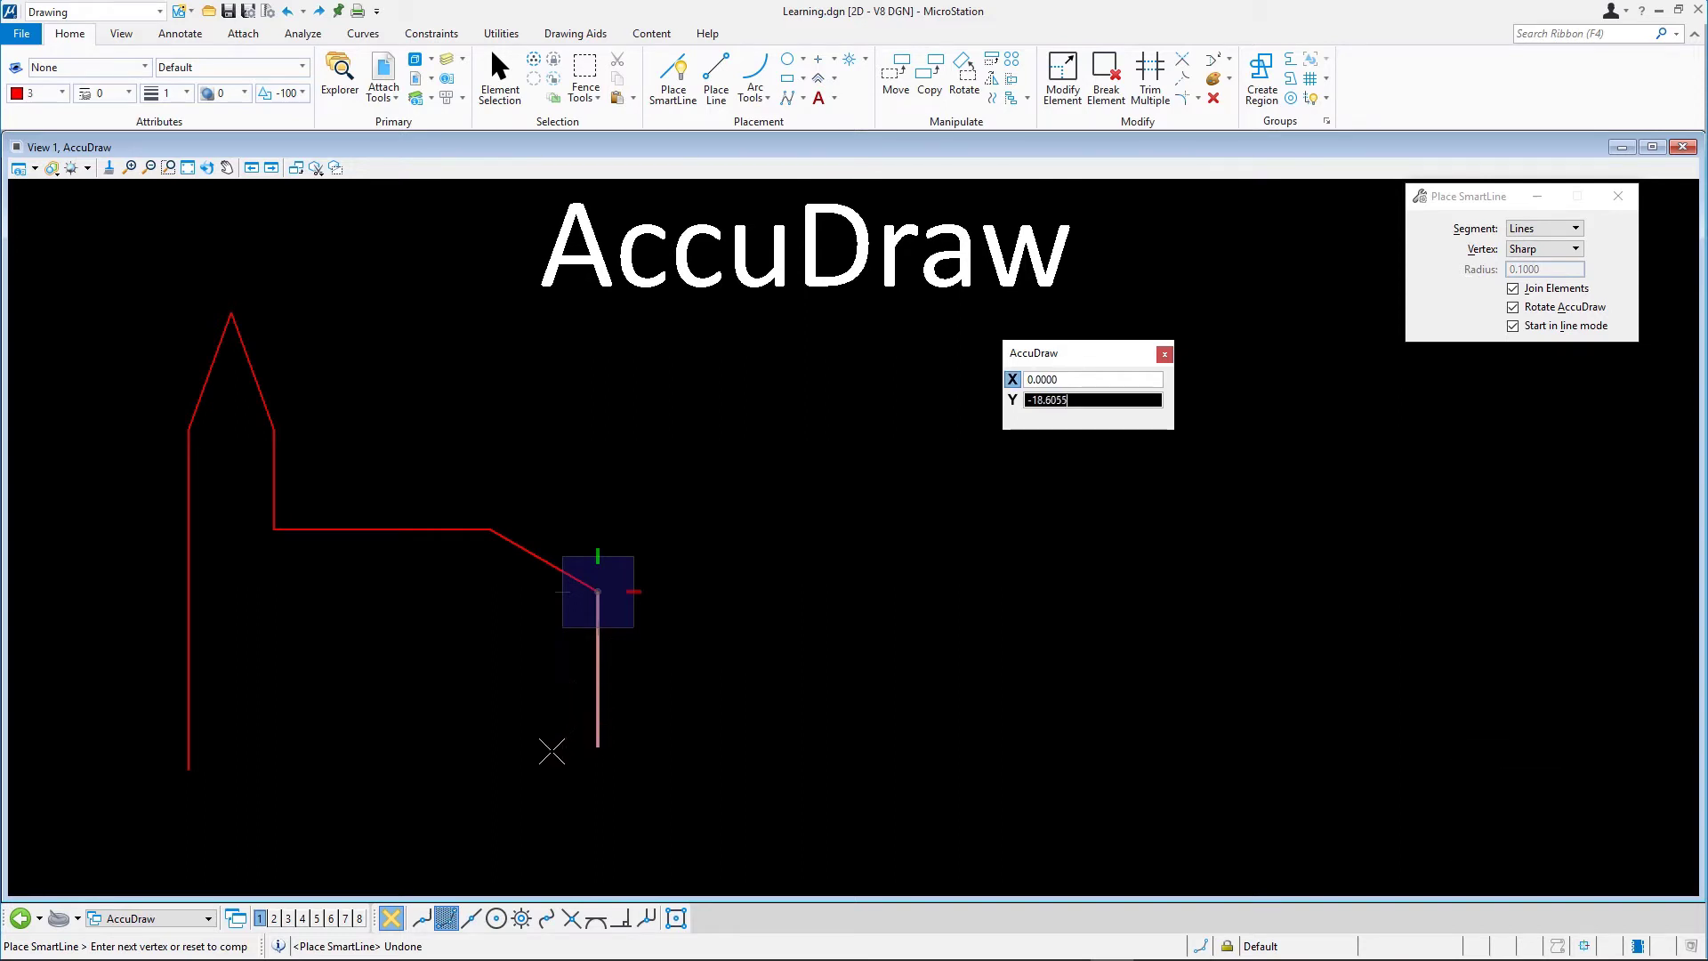
left_click(189, 768)
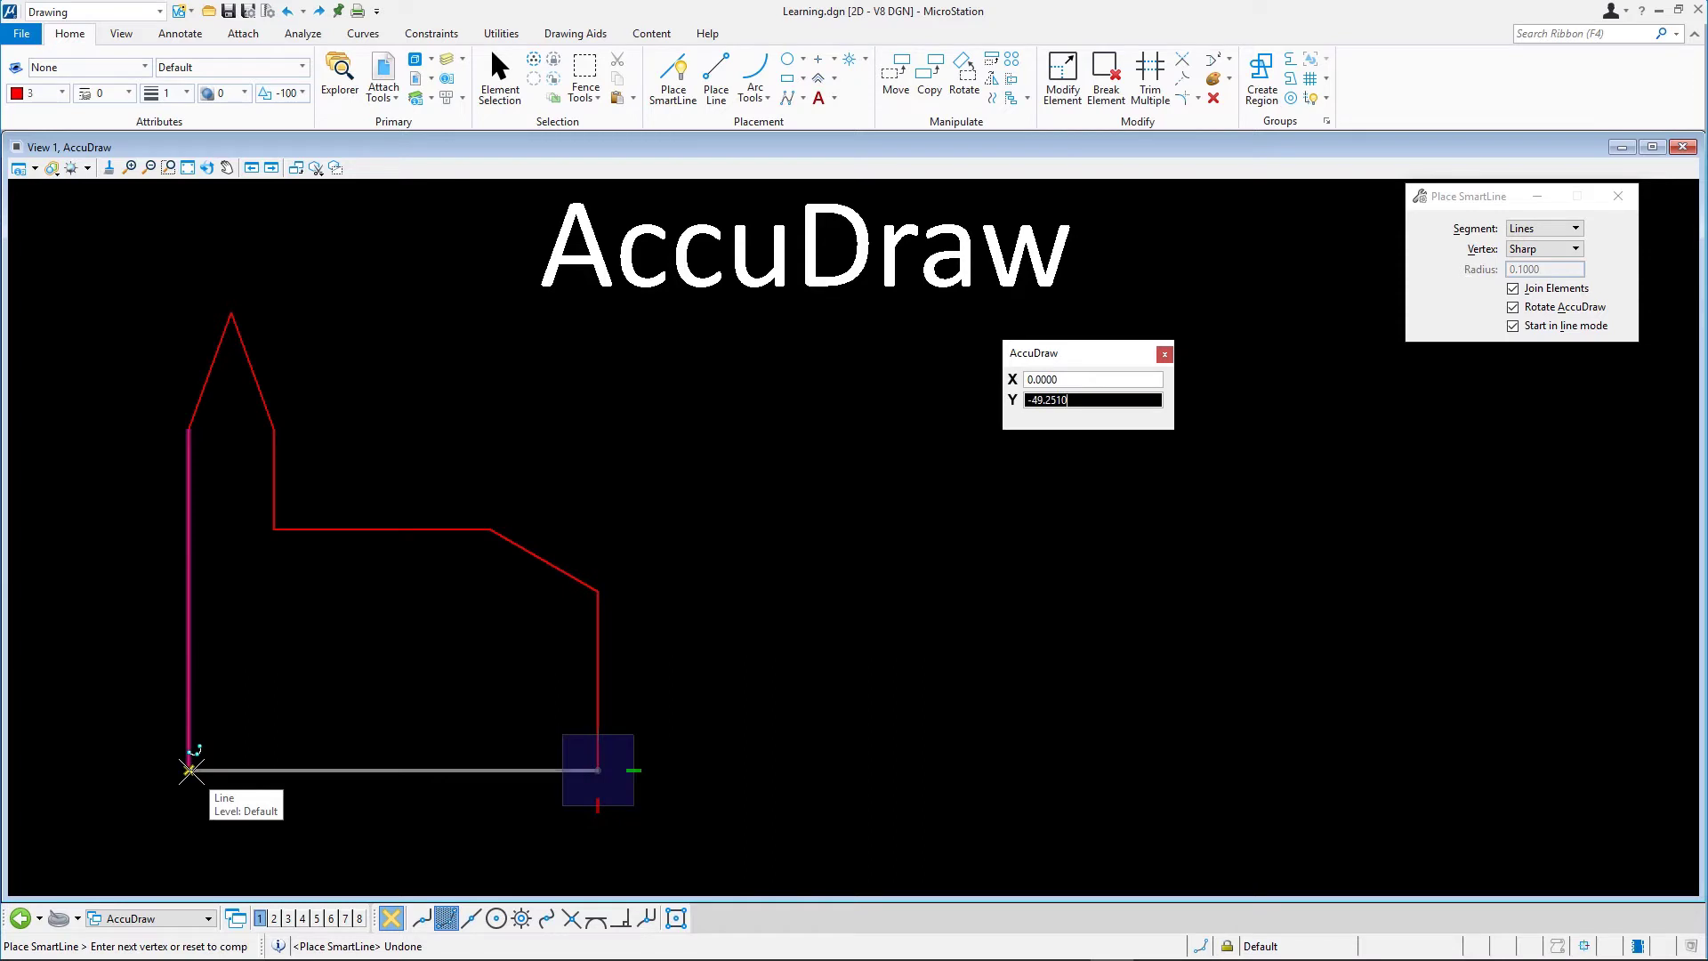
key("t")
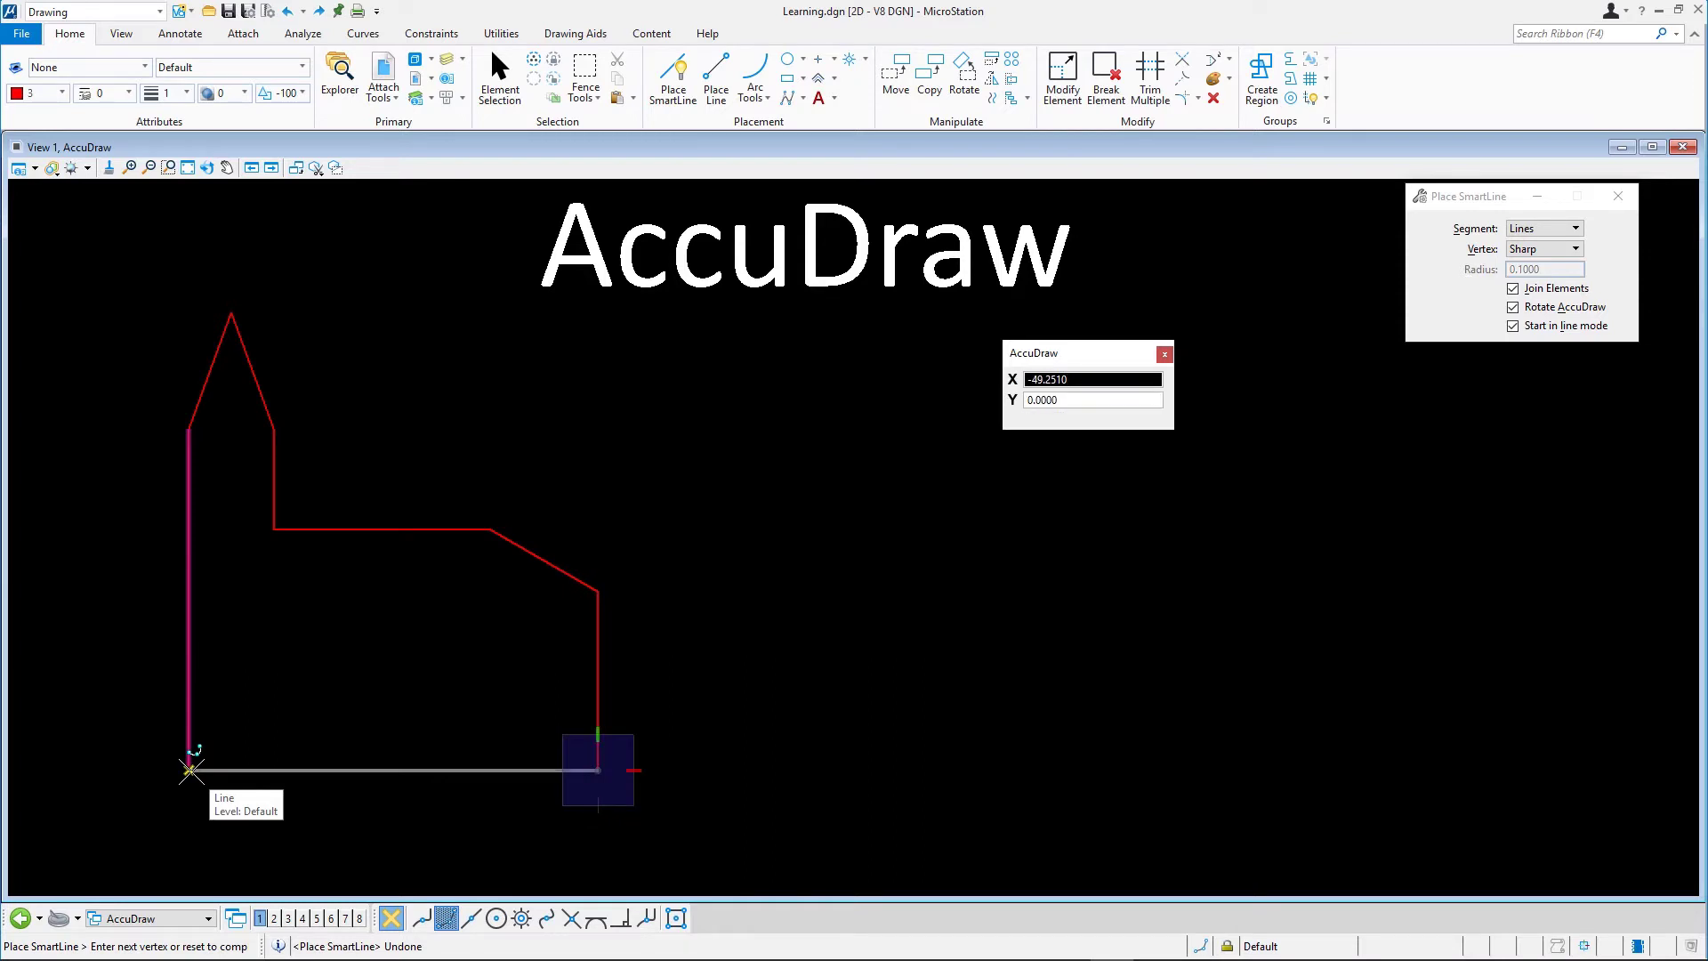
left_click(189, 769)
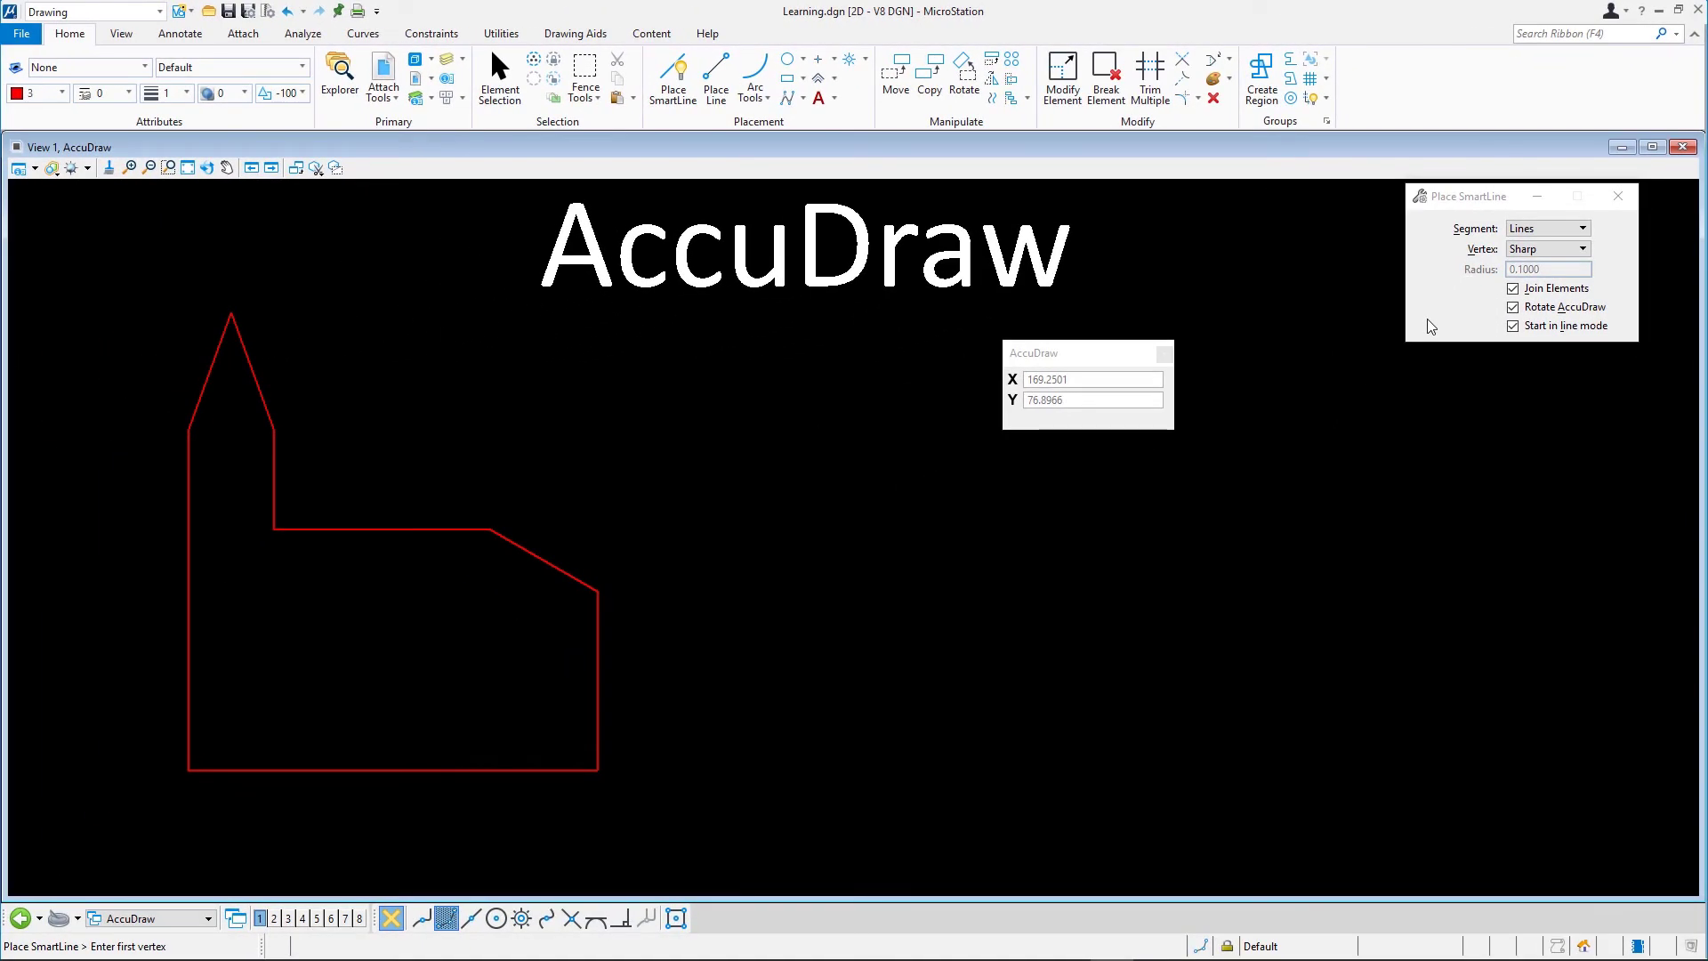
Start a new SmartLine to the right of the closed outline with a 36-unit segment up and a 14-unit segment right
left_click(699, 767)
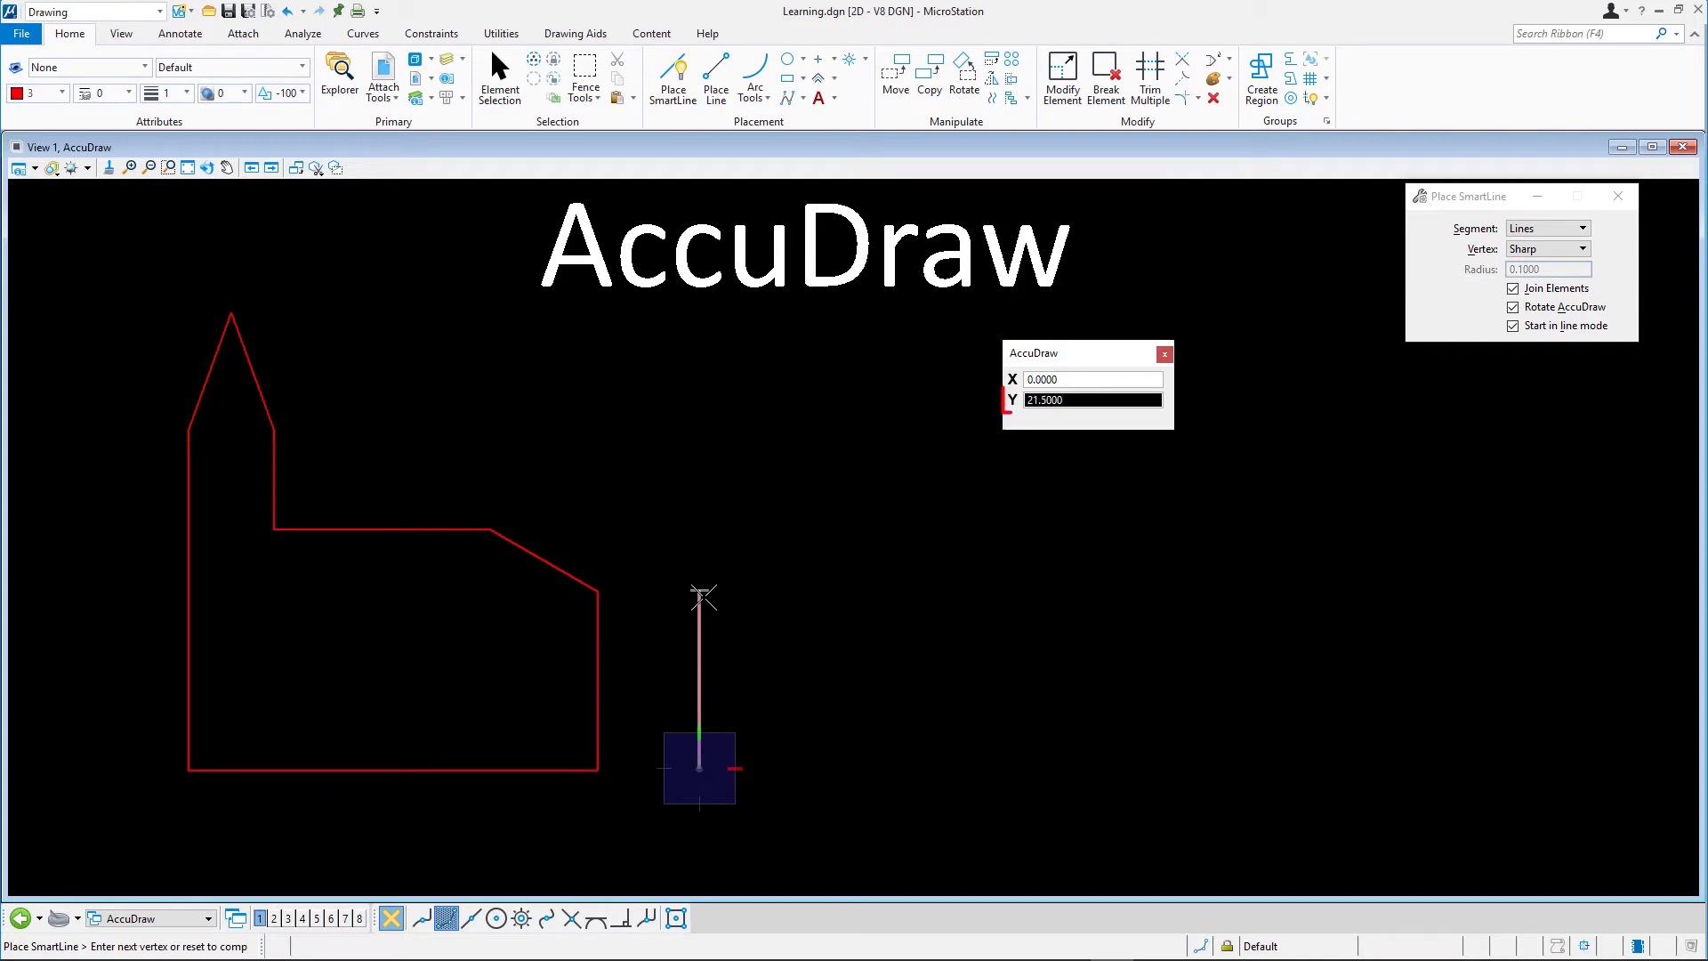
type("36")
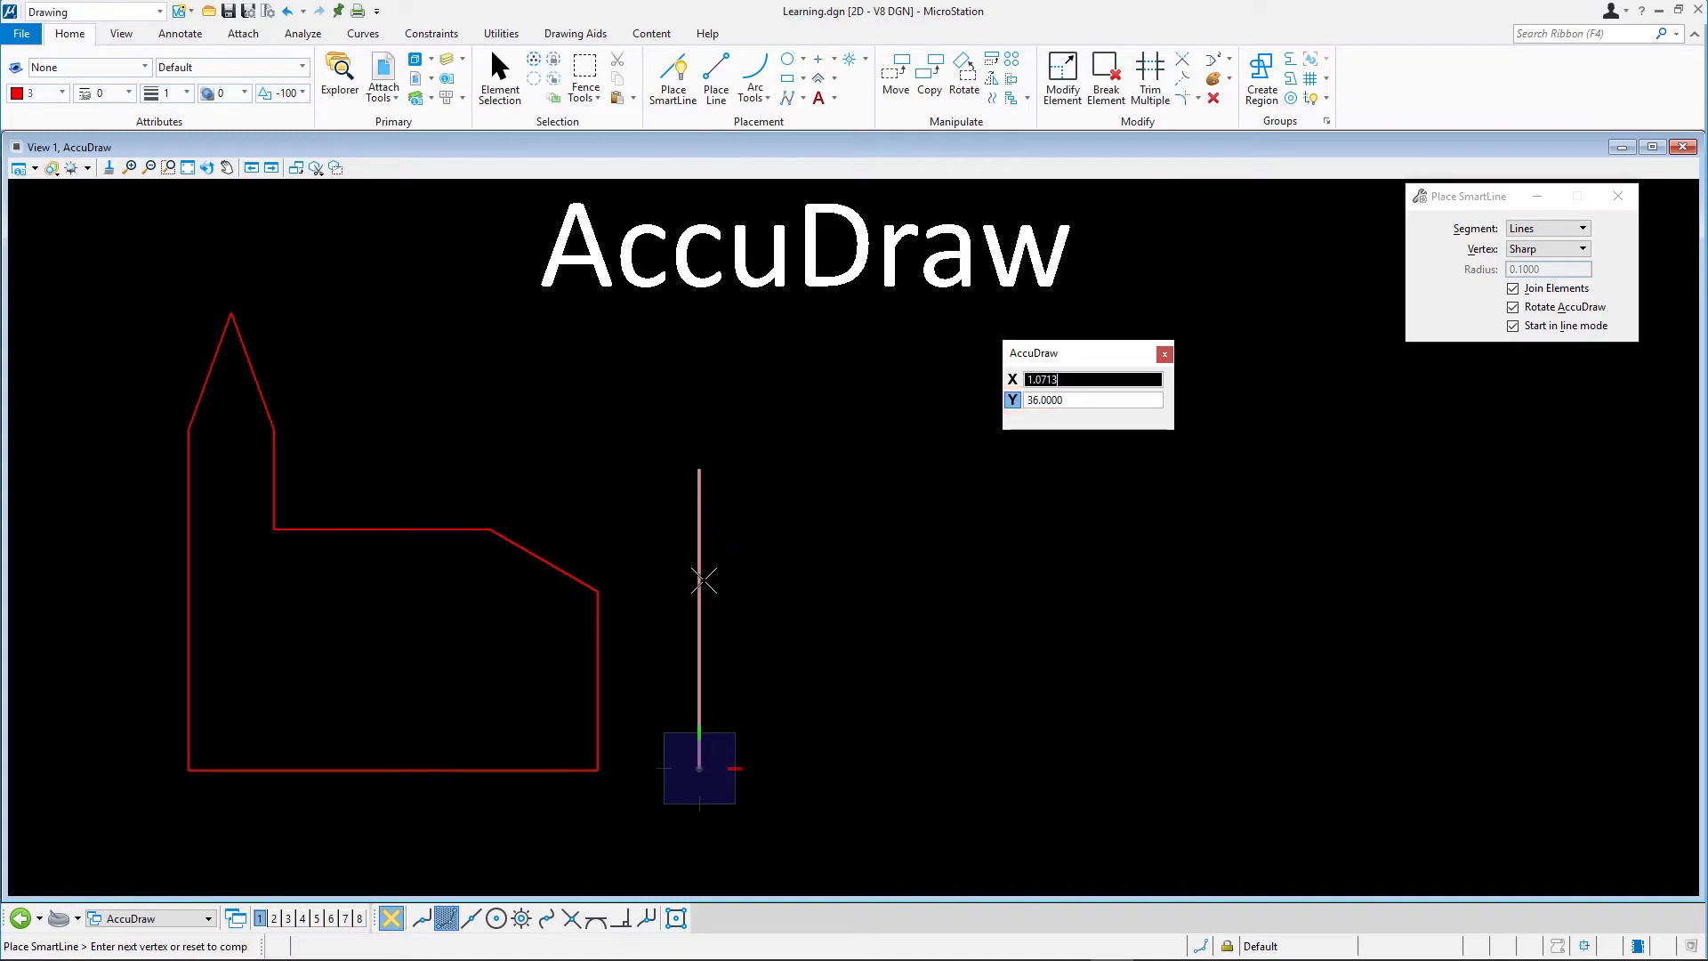
left_click(701, 480)
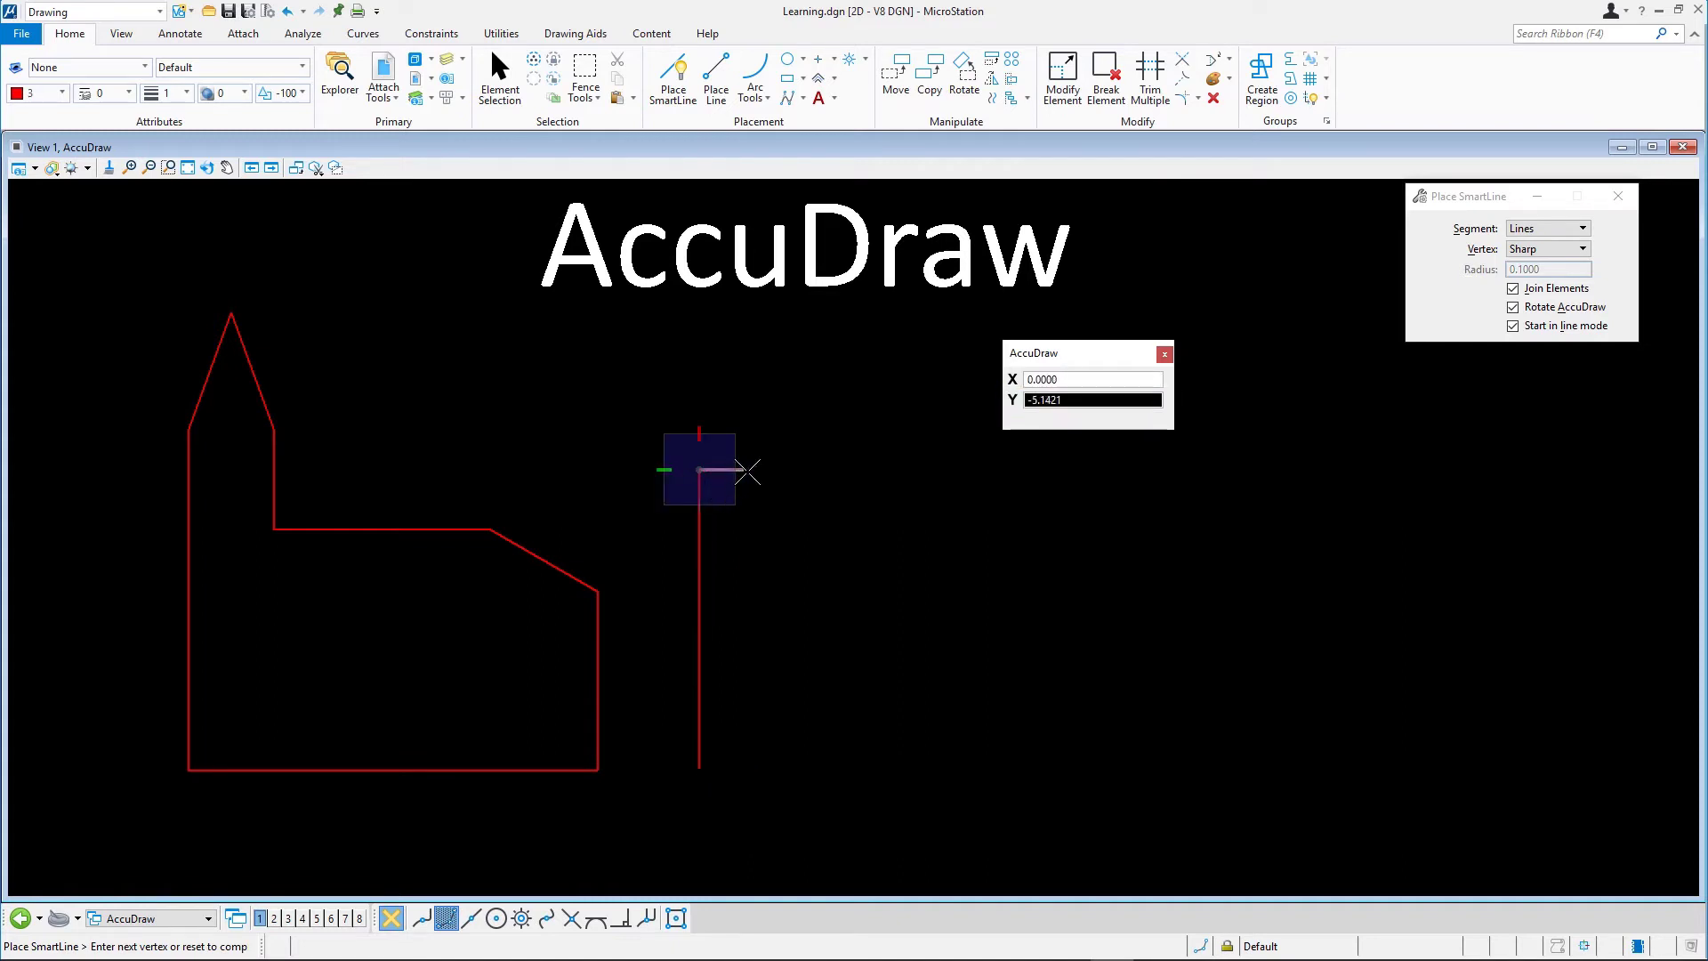
type("1")
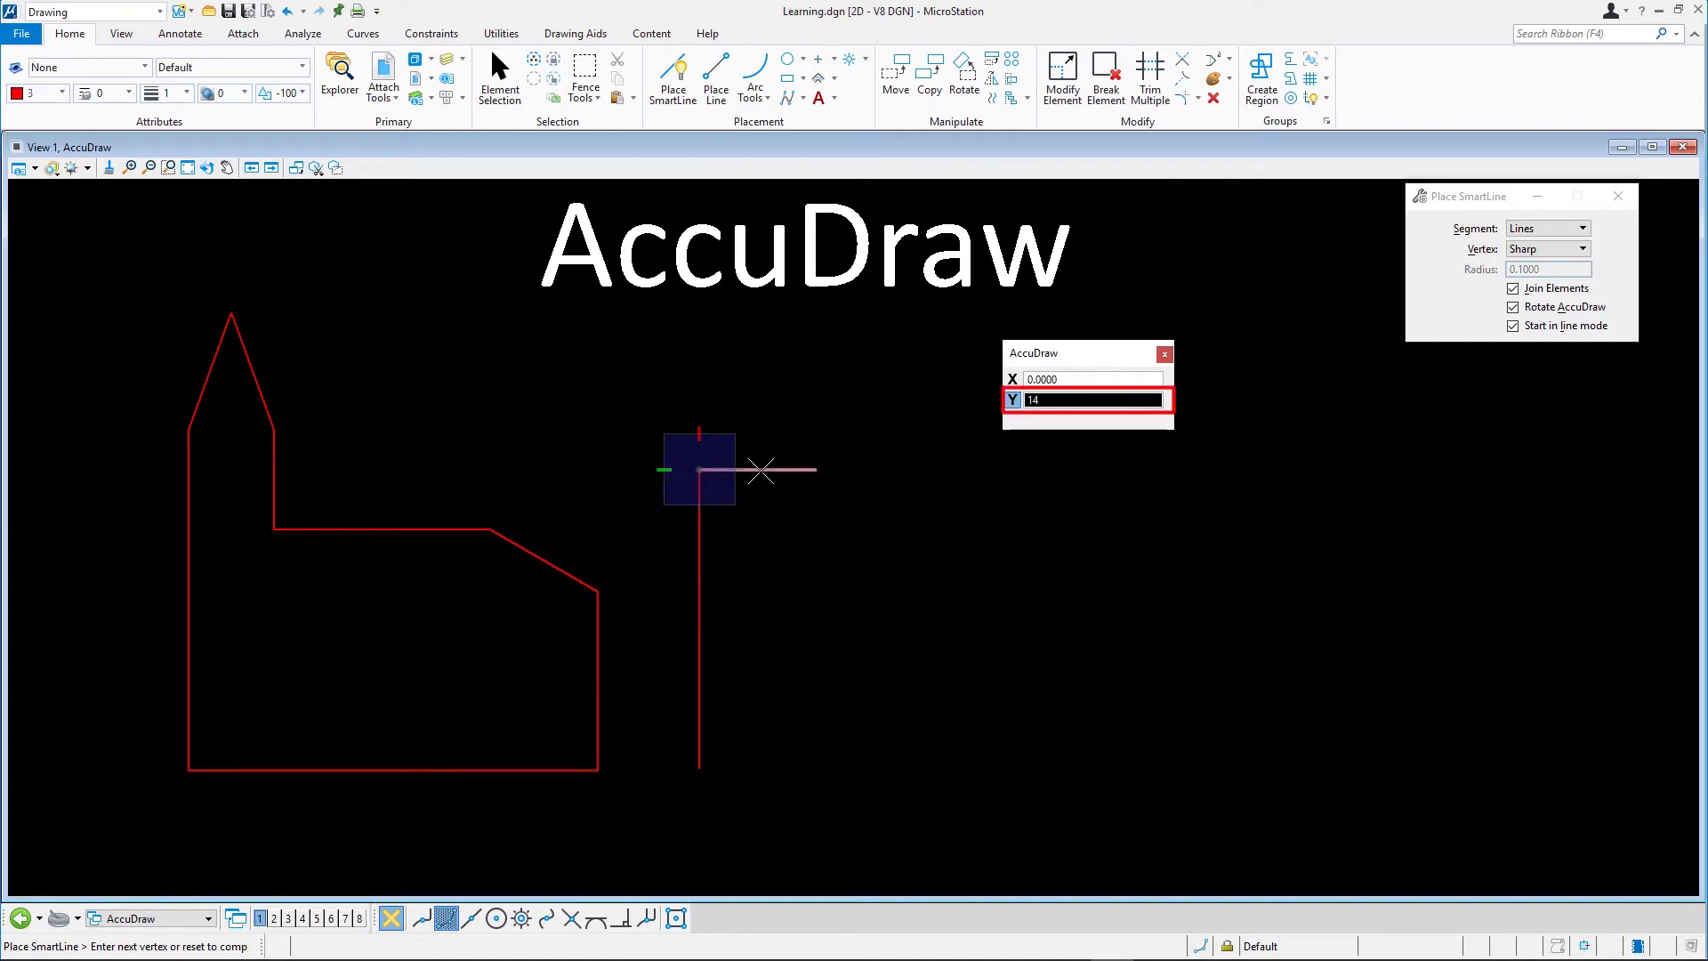
type("4")
left_click(812, 475)
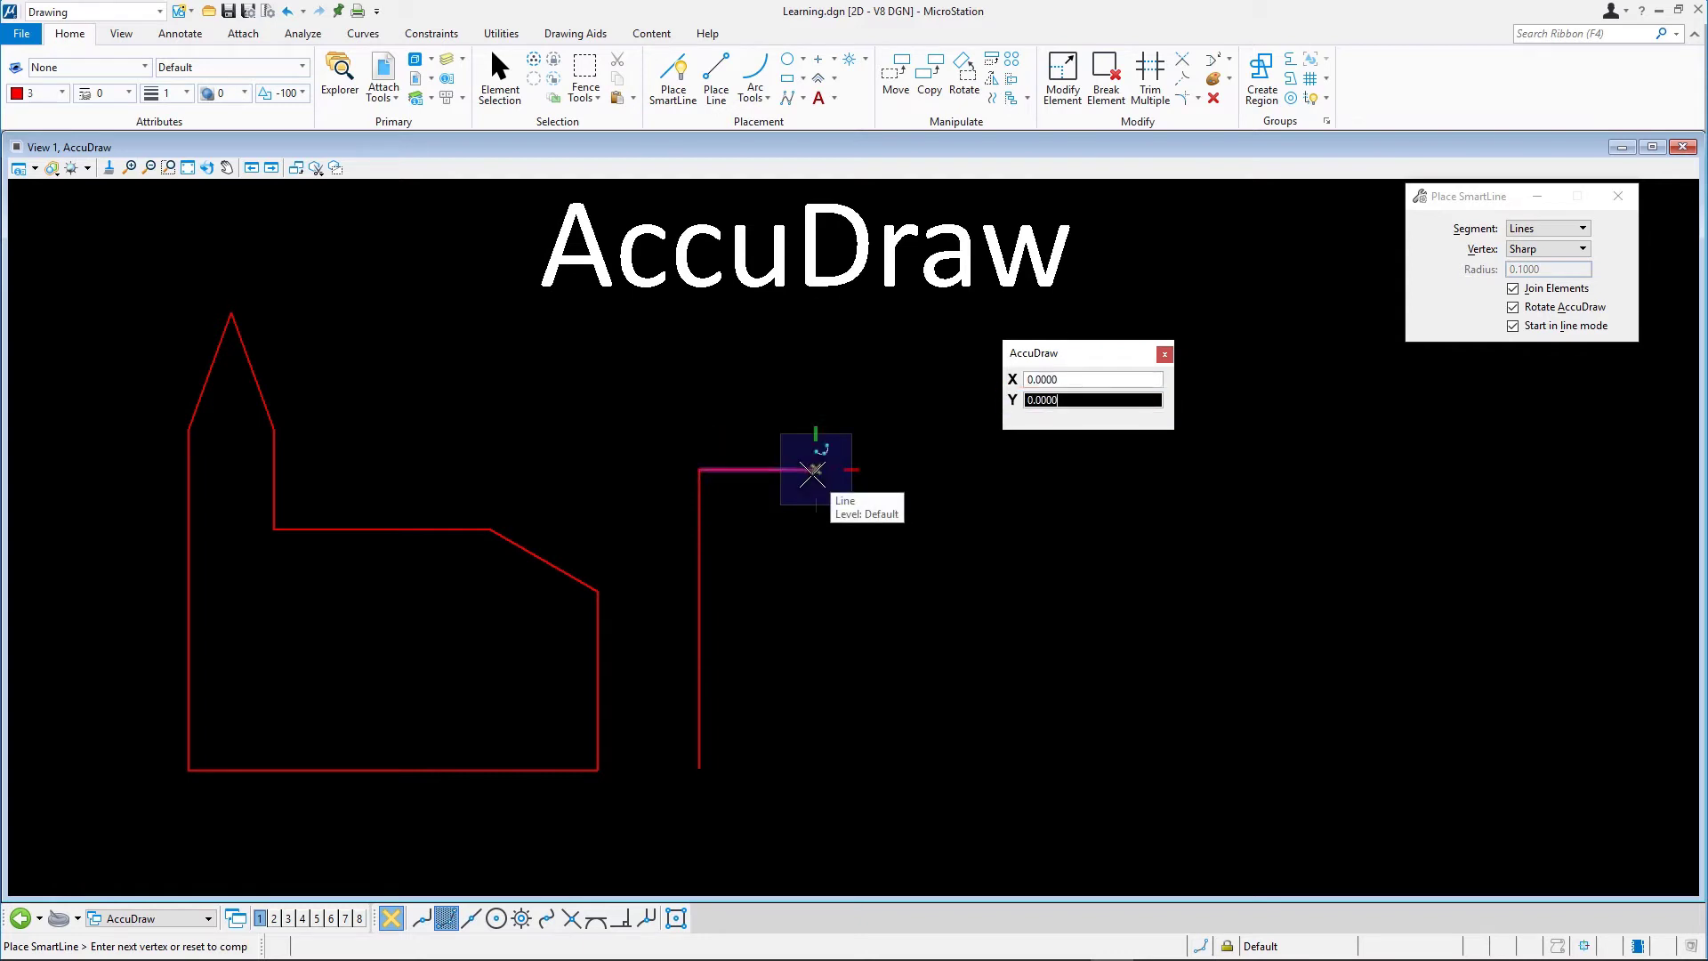
Switch SmartLine to arc segments and add a half-circle bowl with its center 10 units below the end of the 14-unit segment
left_click(1539, 230)
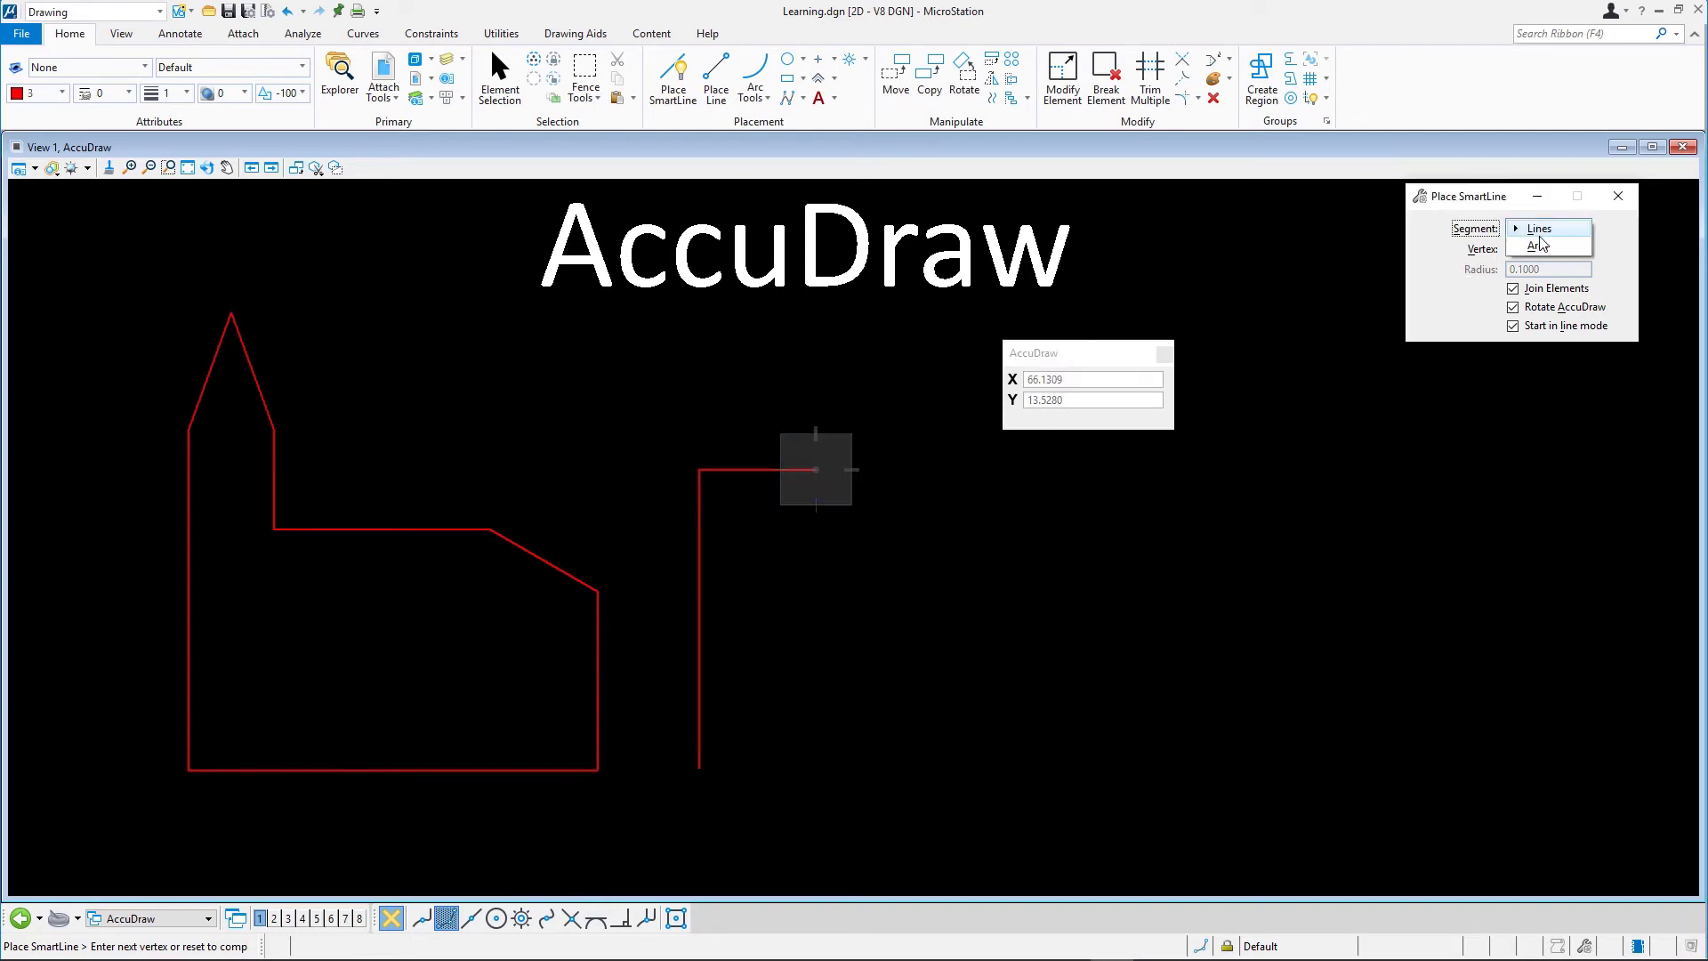
left_click(1538, 247)
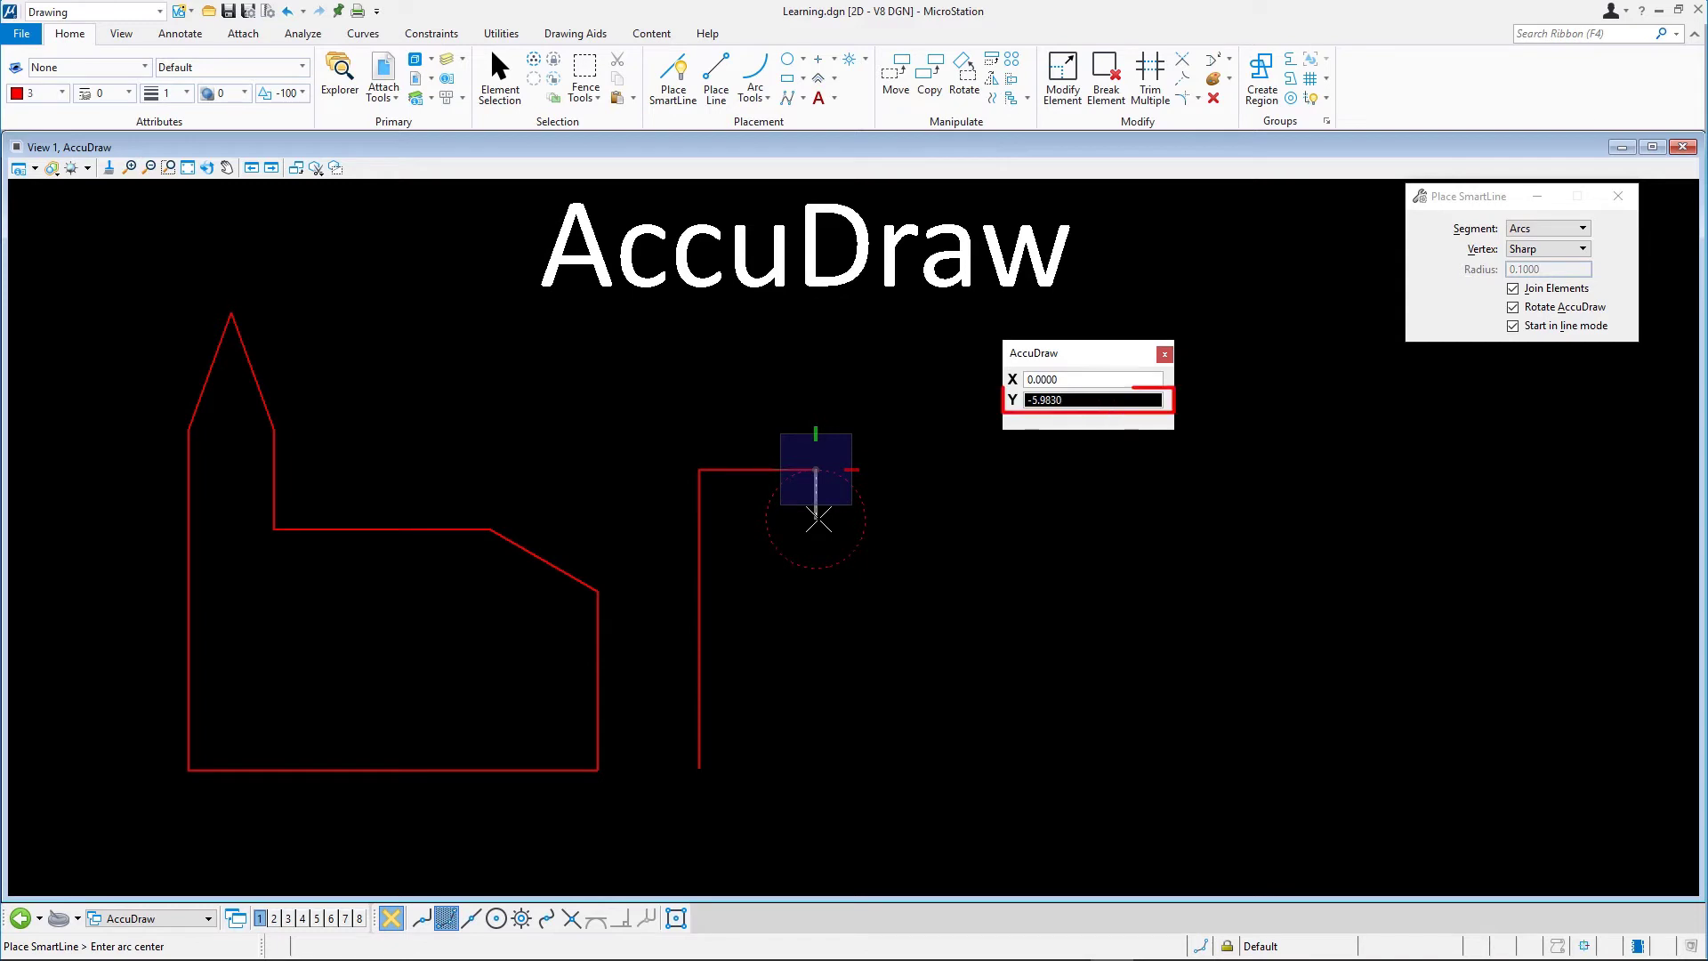
type("10")
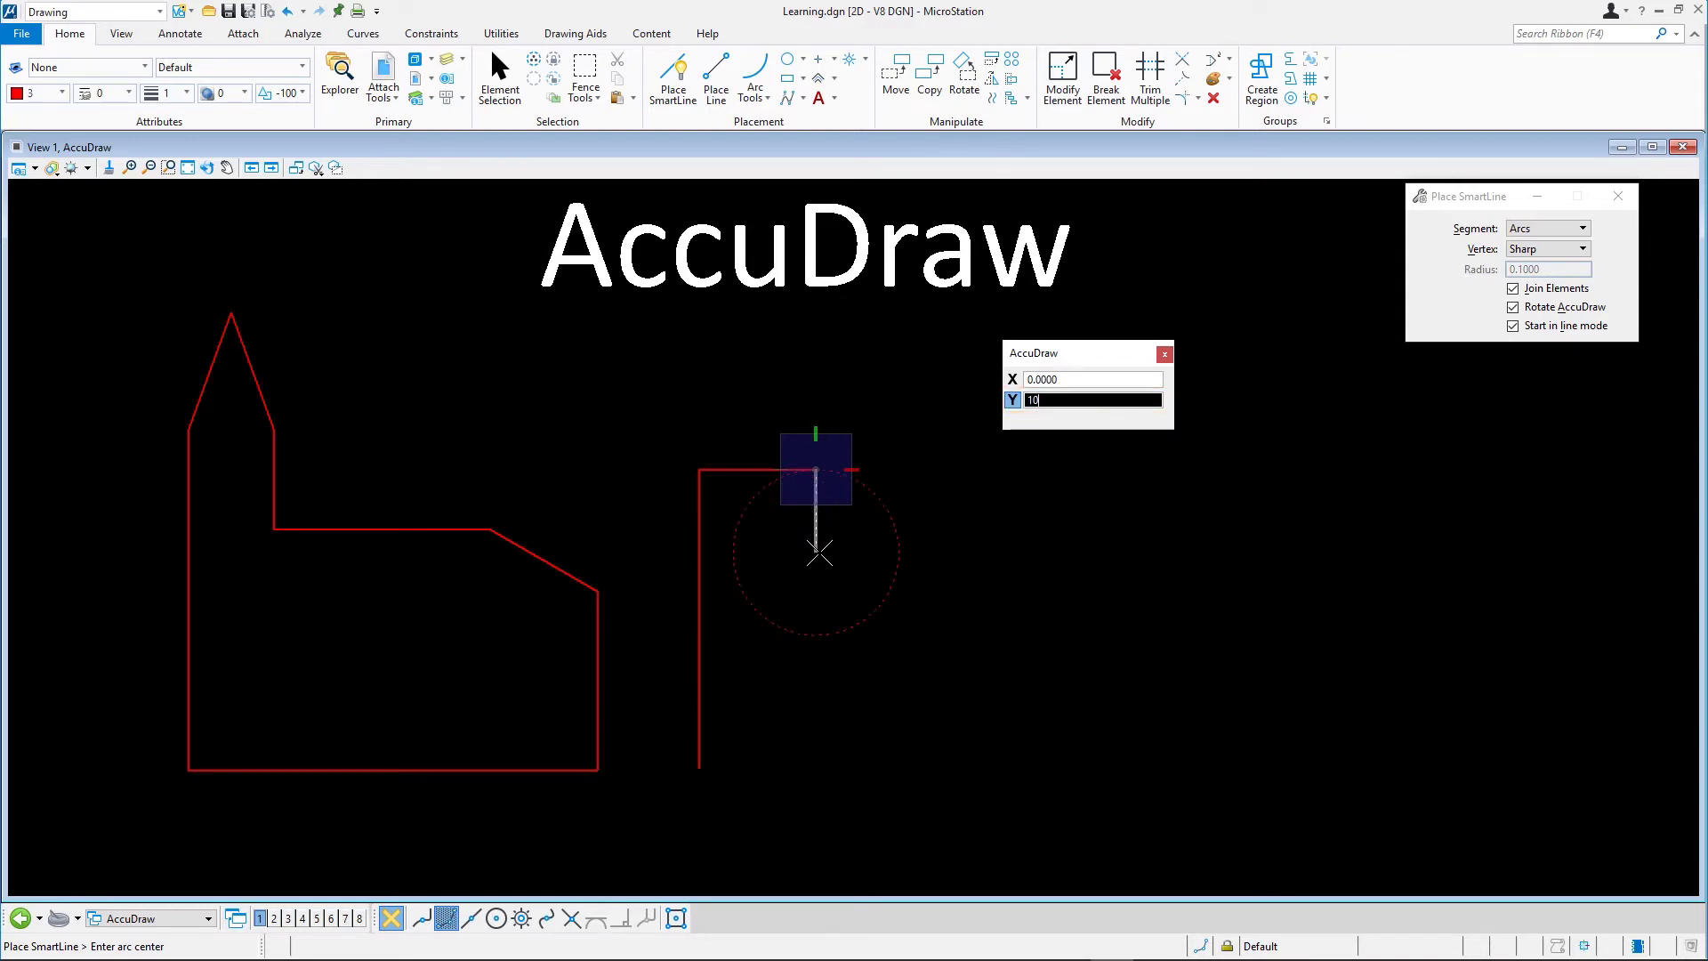
left_click(816, 553)
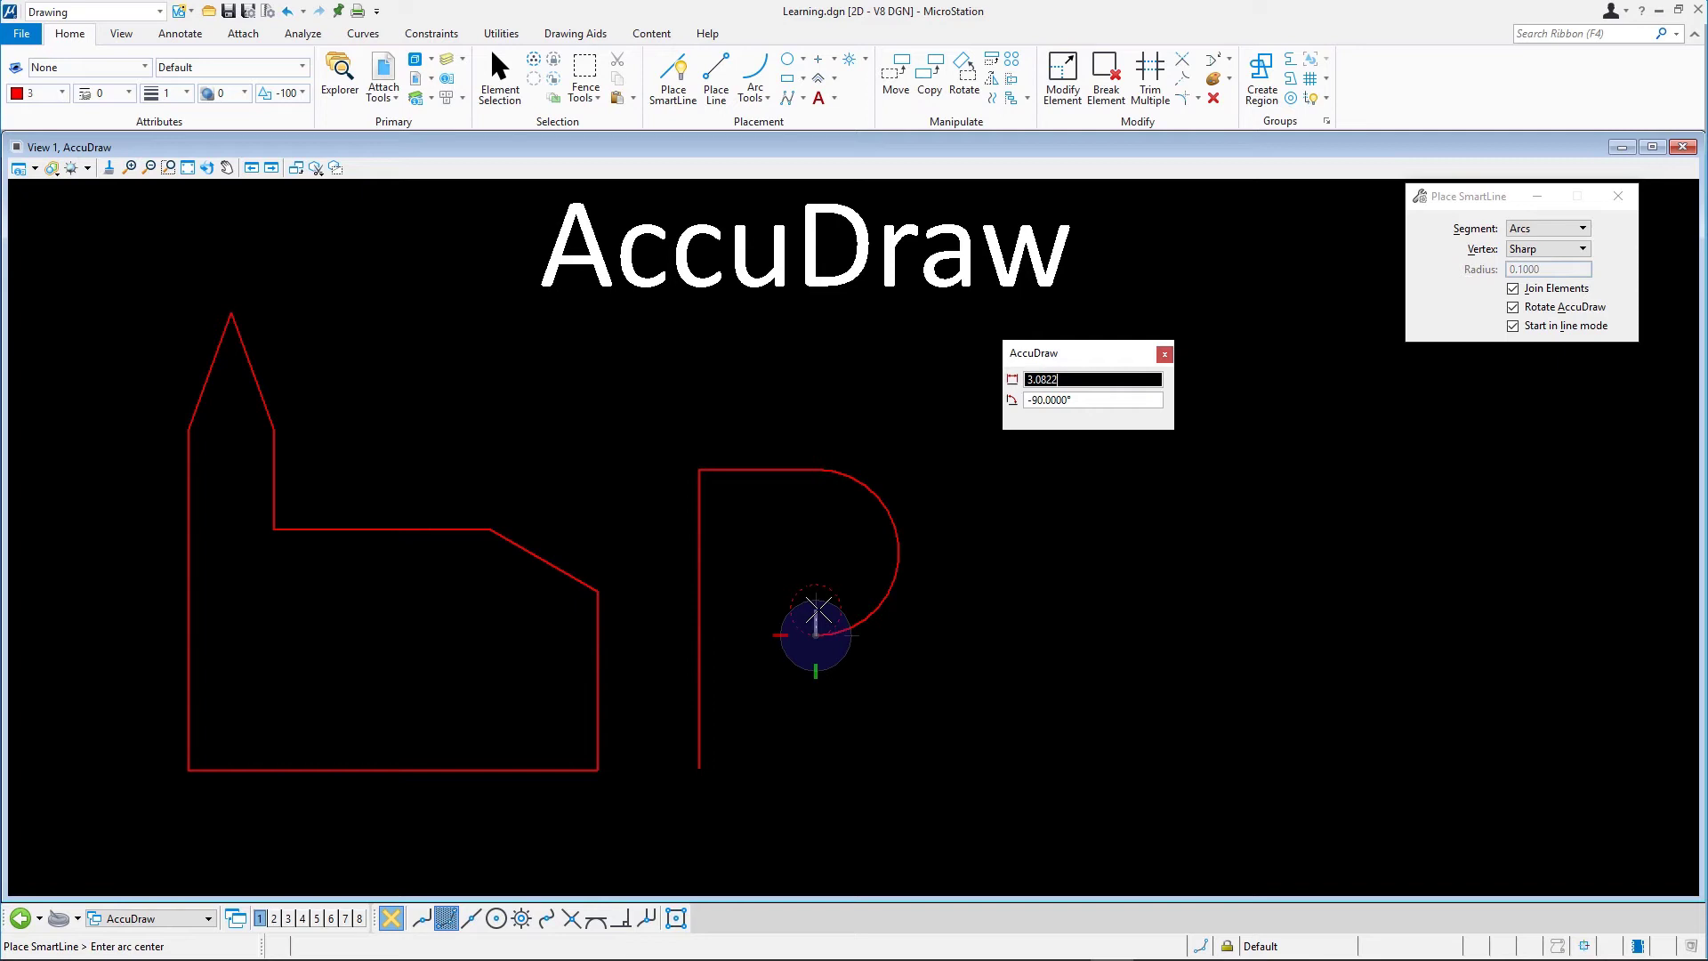
left_click(816, 634)
Return to line segments in rectangular coordinates and add a 6-unit segment left from the lower end of the arc
key("space")
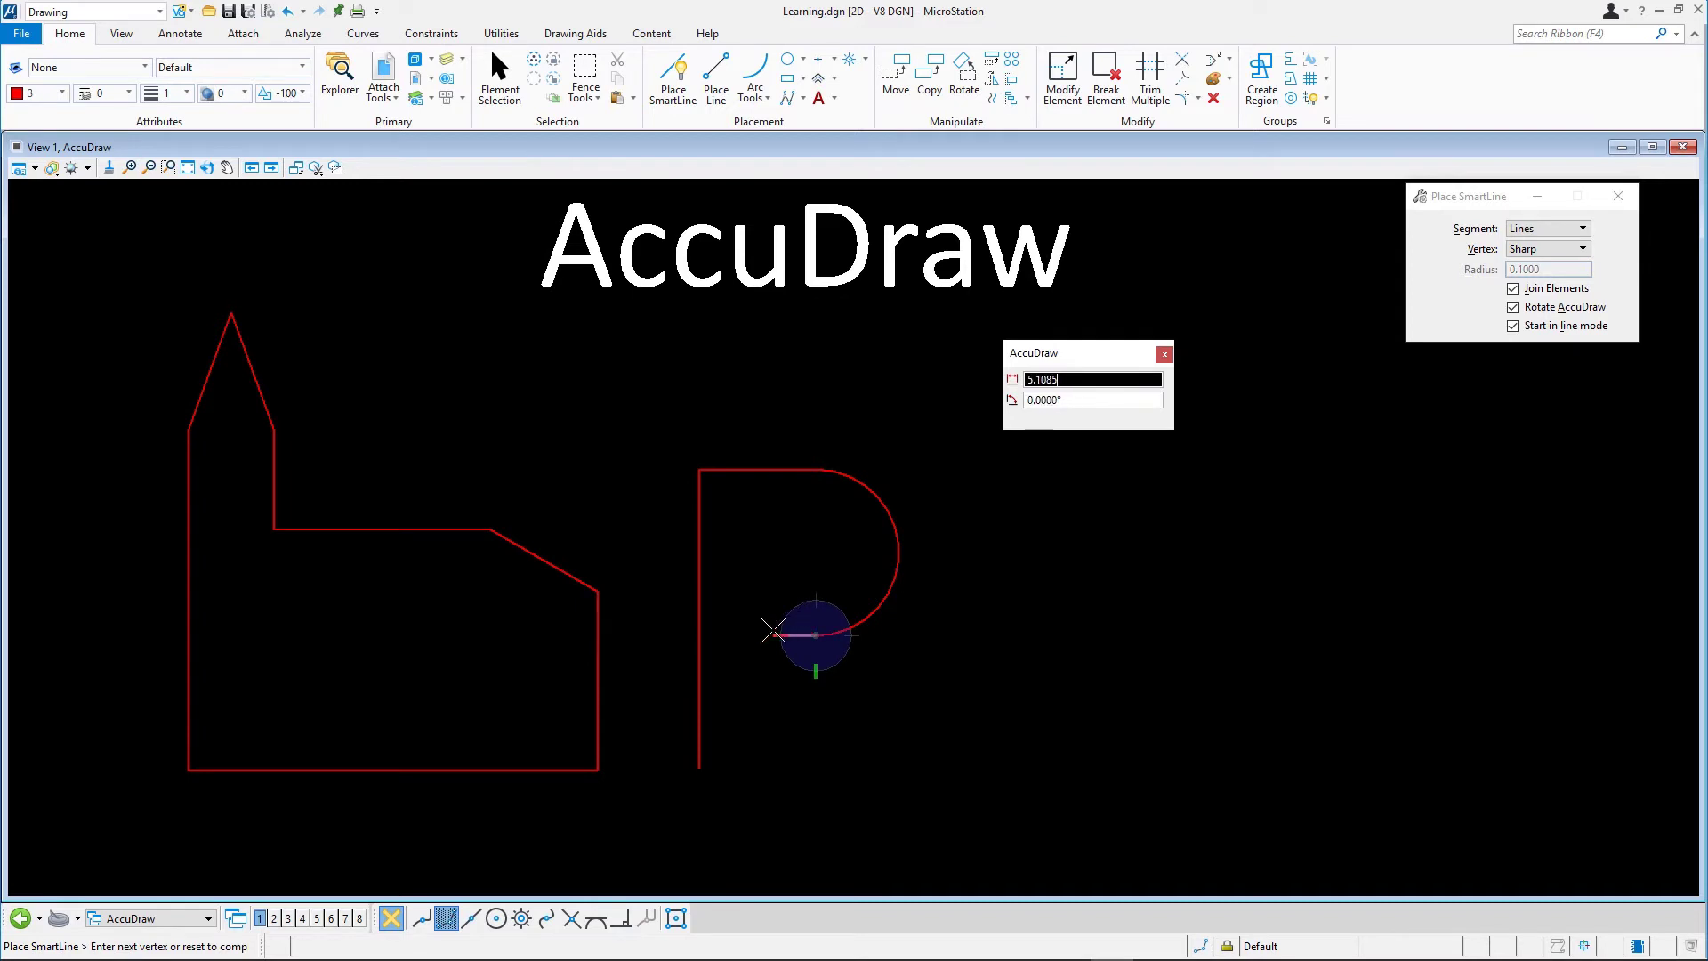
key("space")
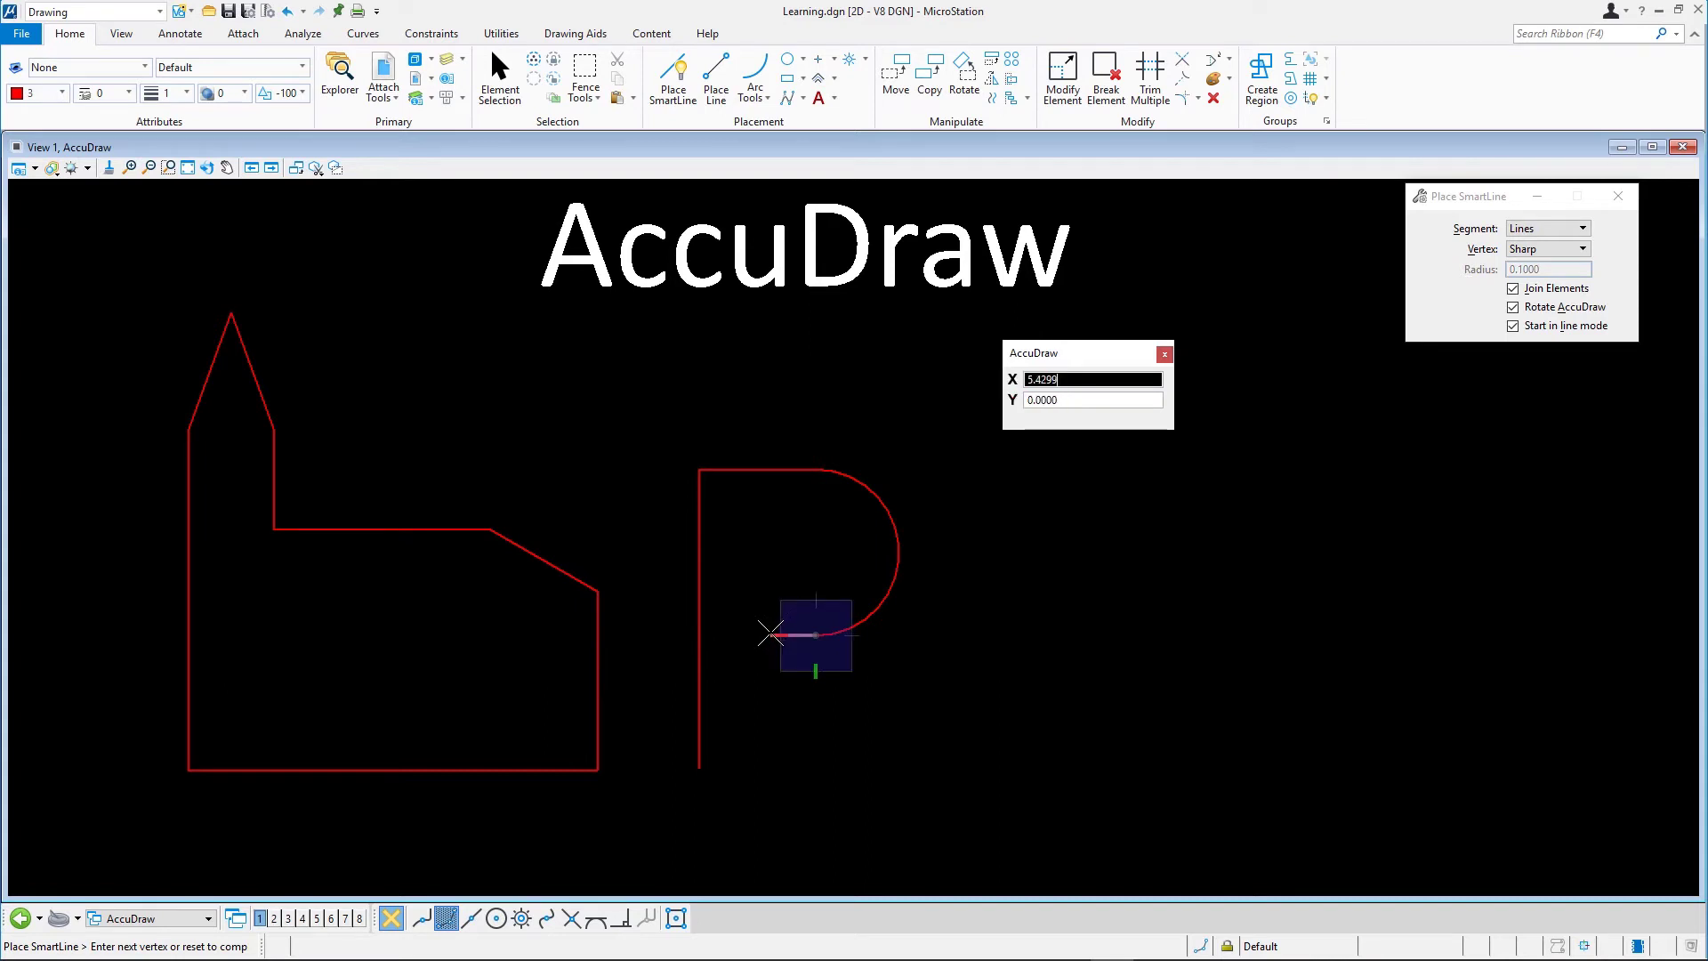
type("6")
left_click(770, 633)
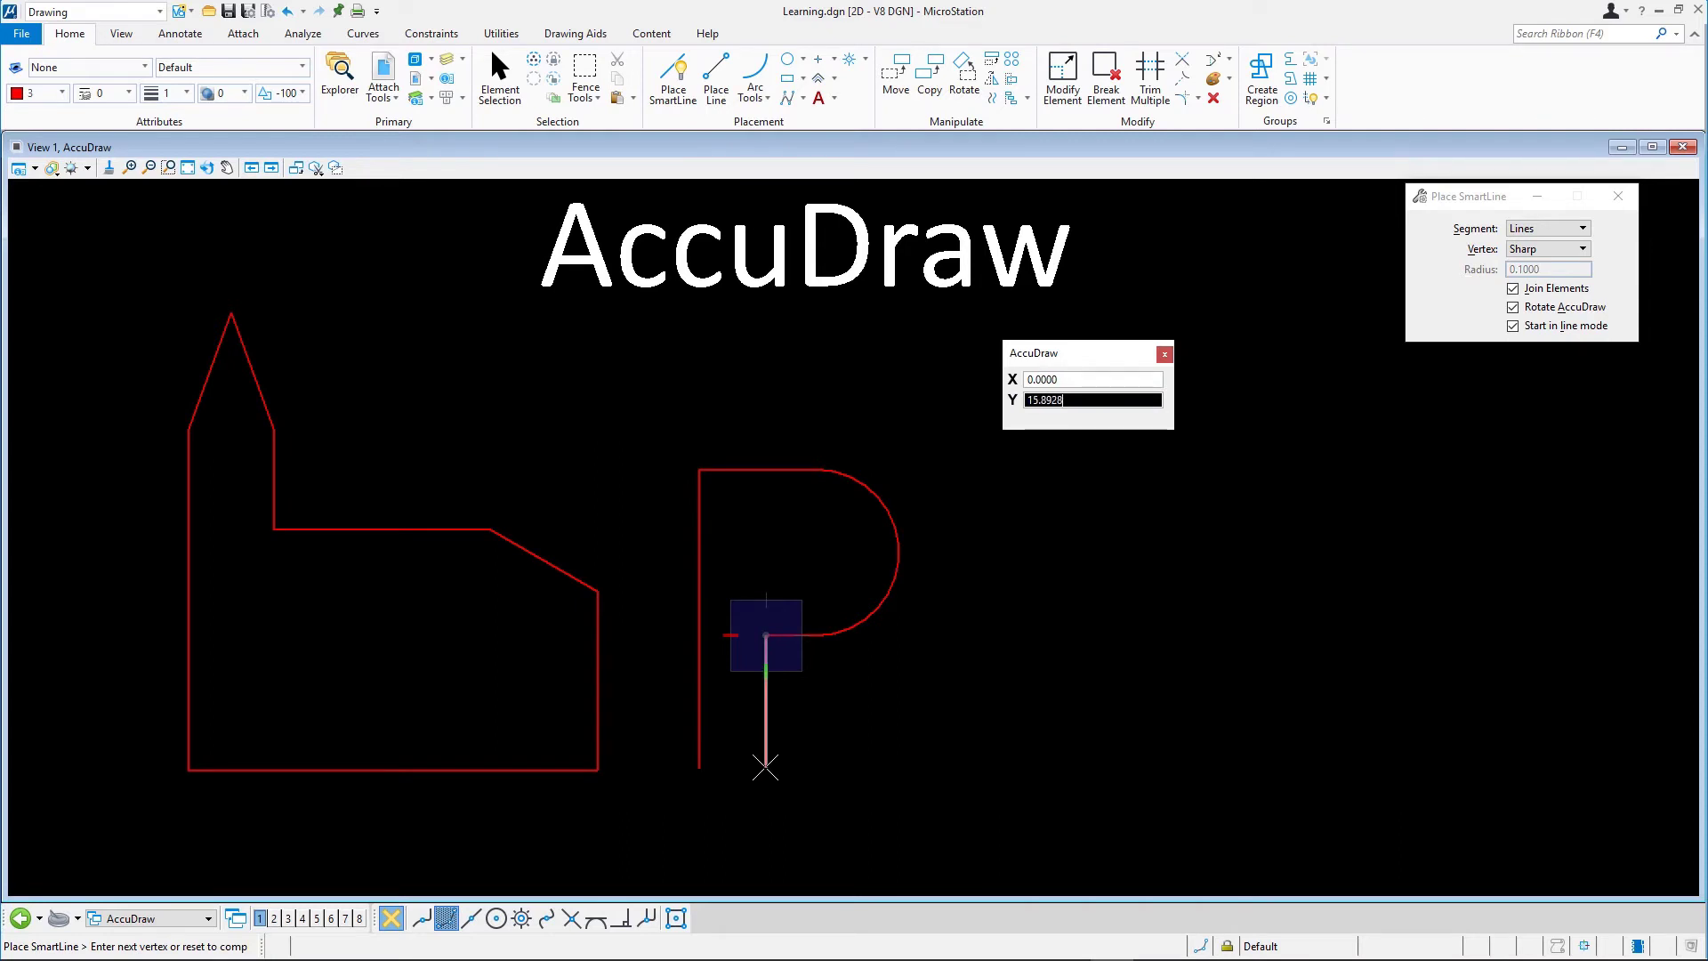
Add a vertical segment down to the level of the P outline's start point and close the outline there
key("Return")
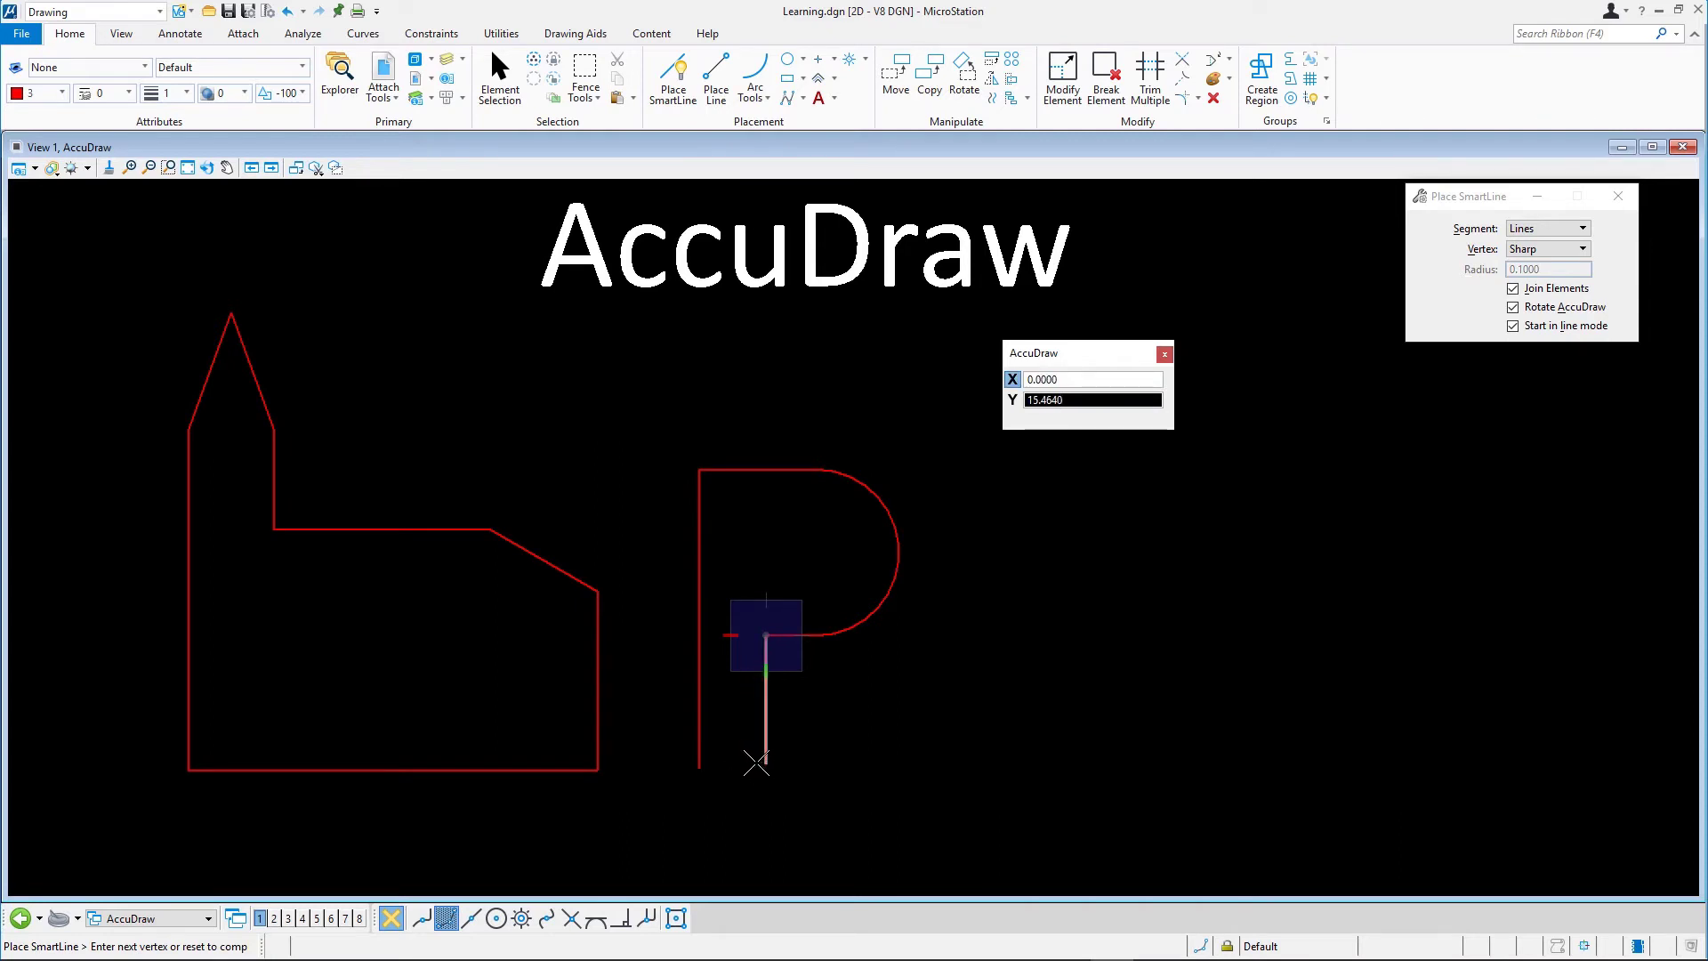
left_click(702, 767)
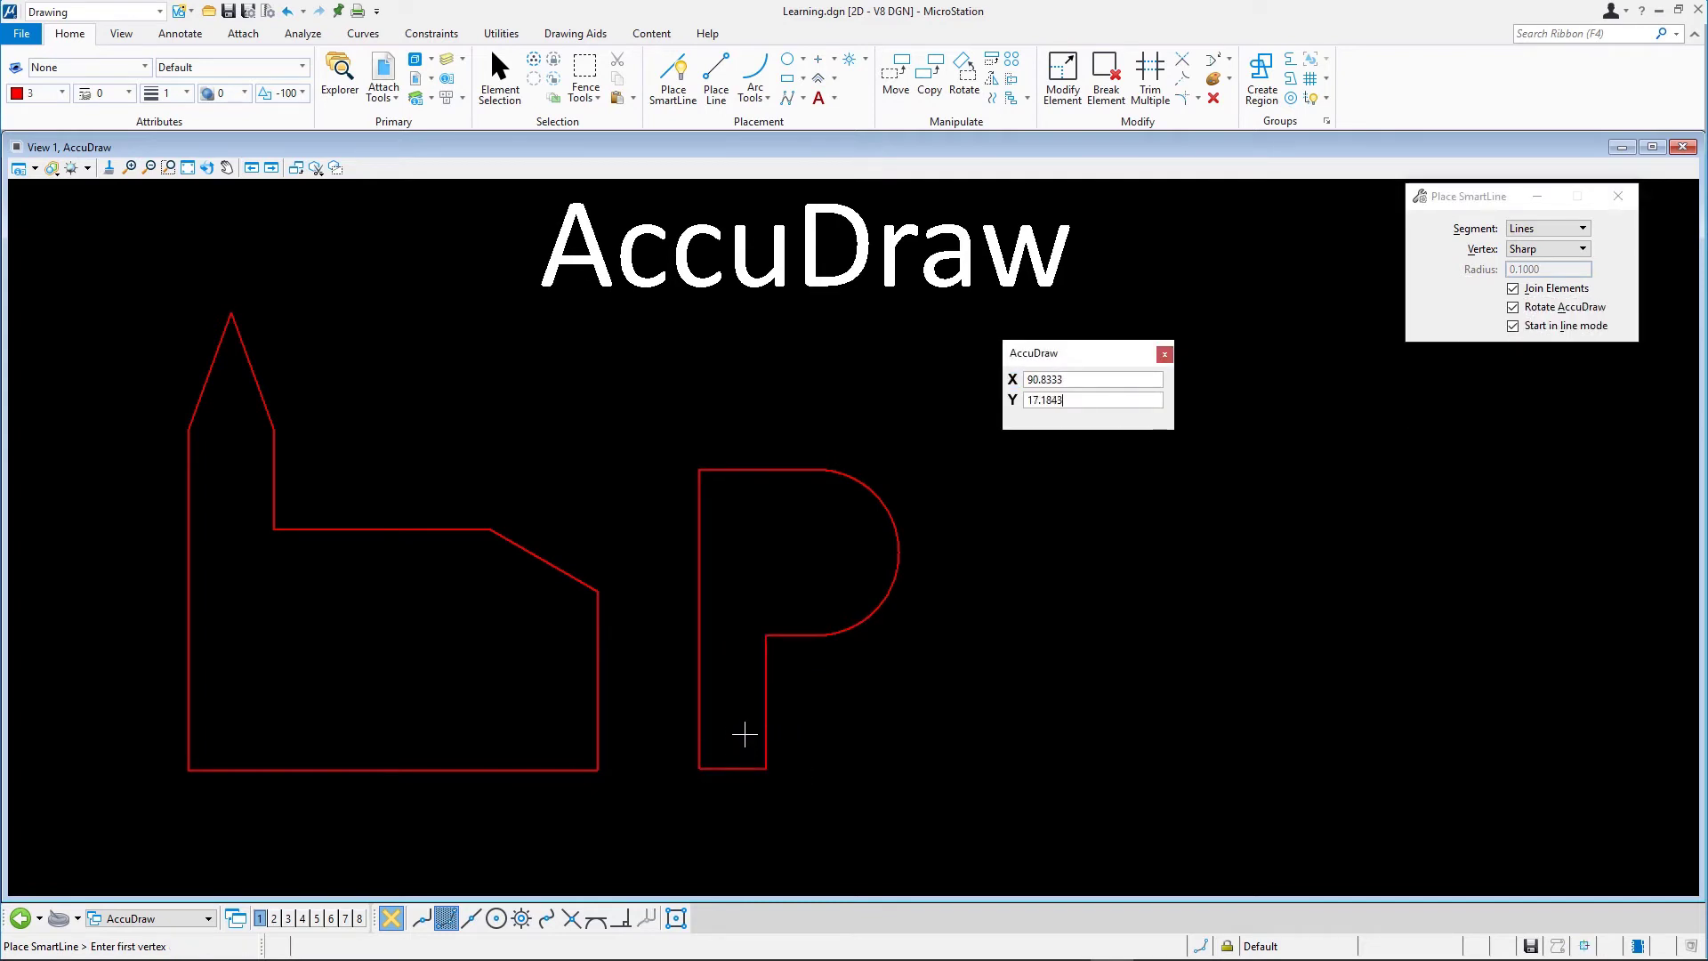
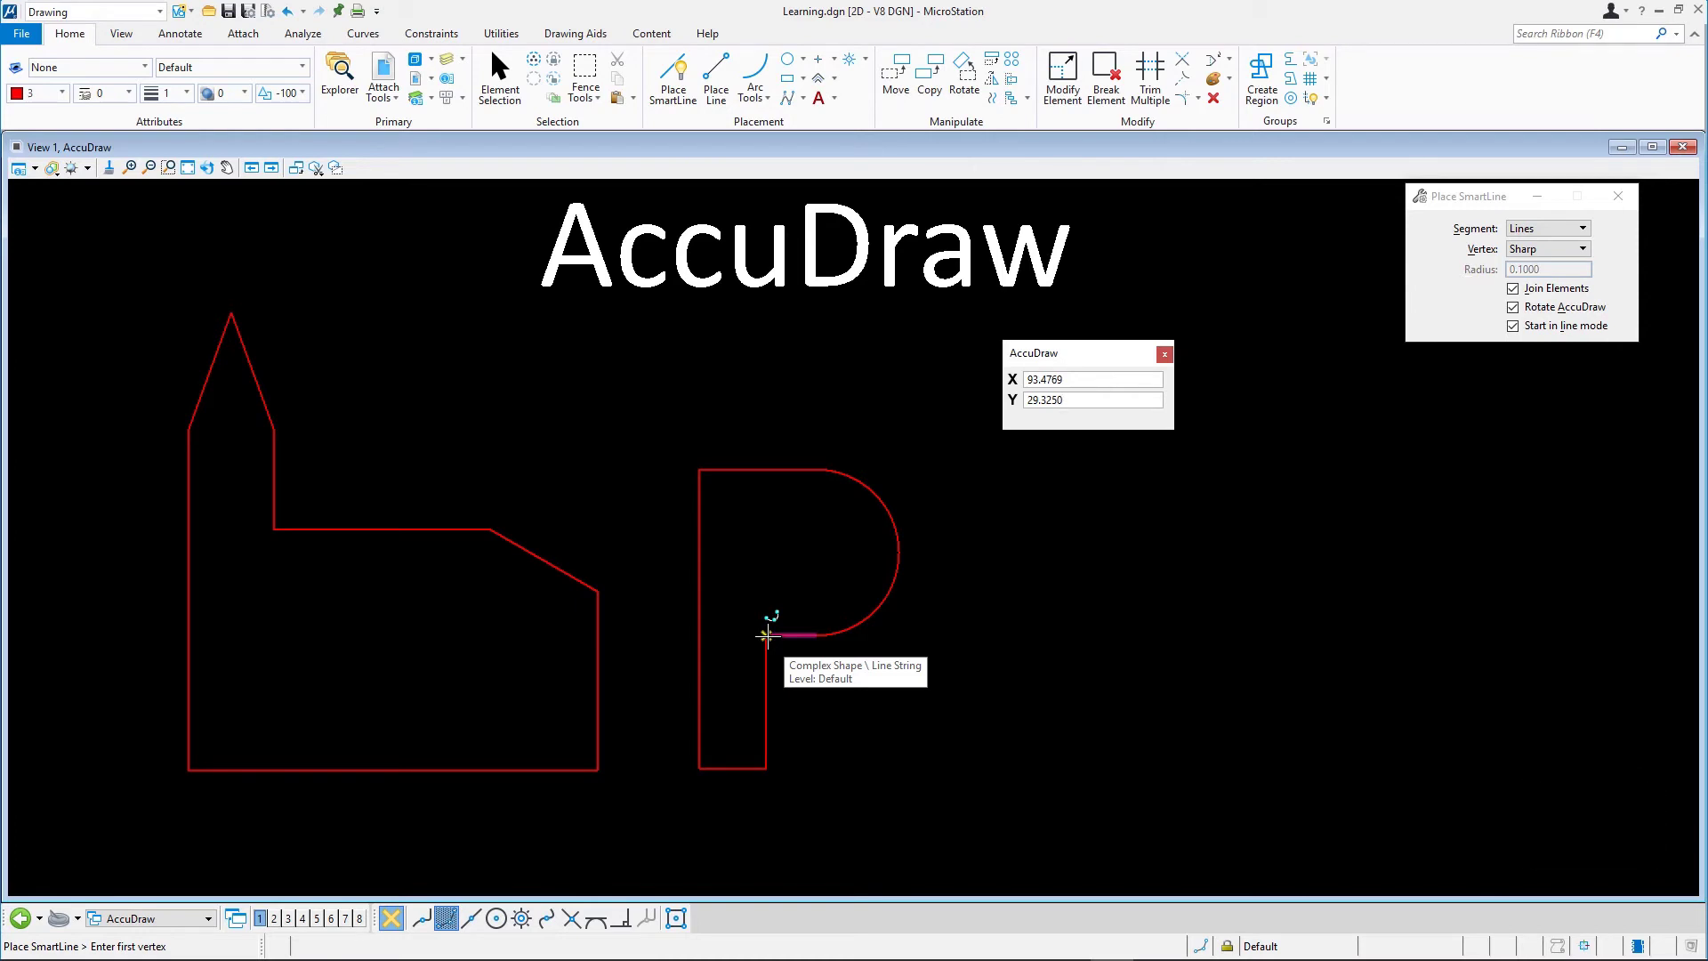
Set the AccuDraw origin at the P's inner corner and start a SmartLine 7 units directly above it
key("o")
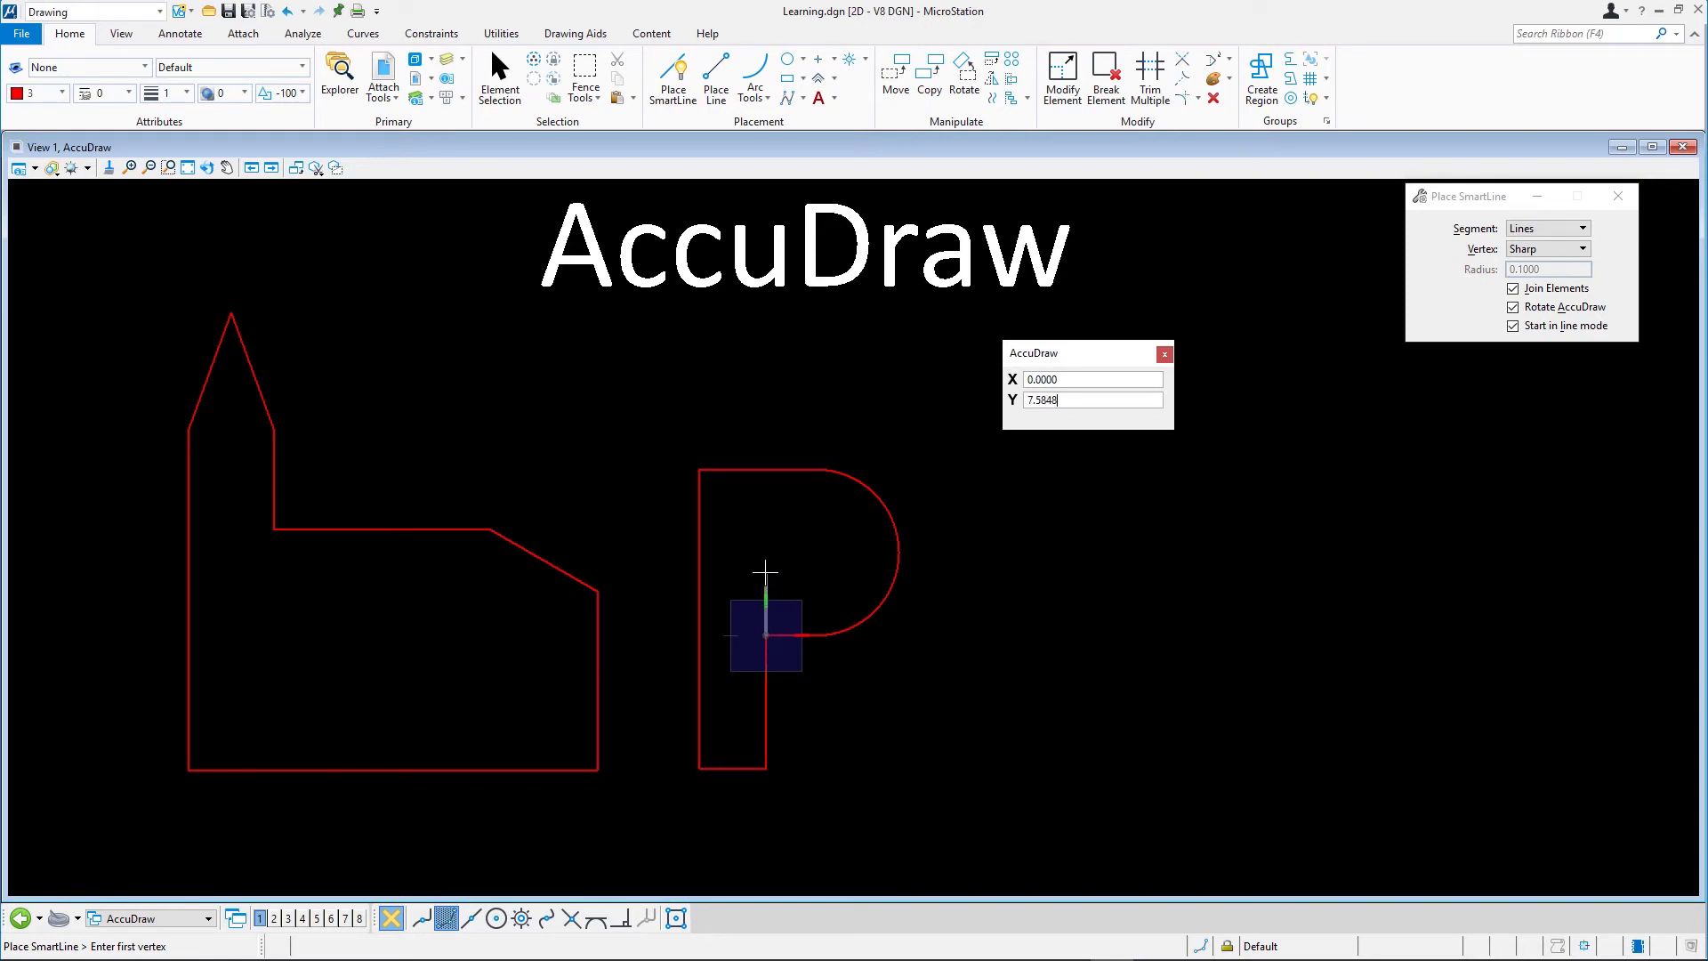
type("7")
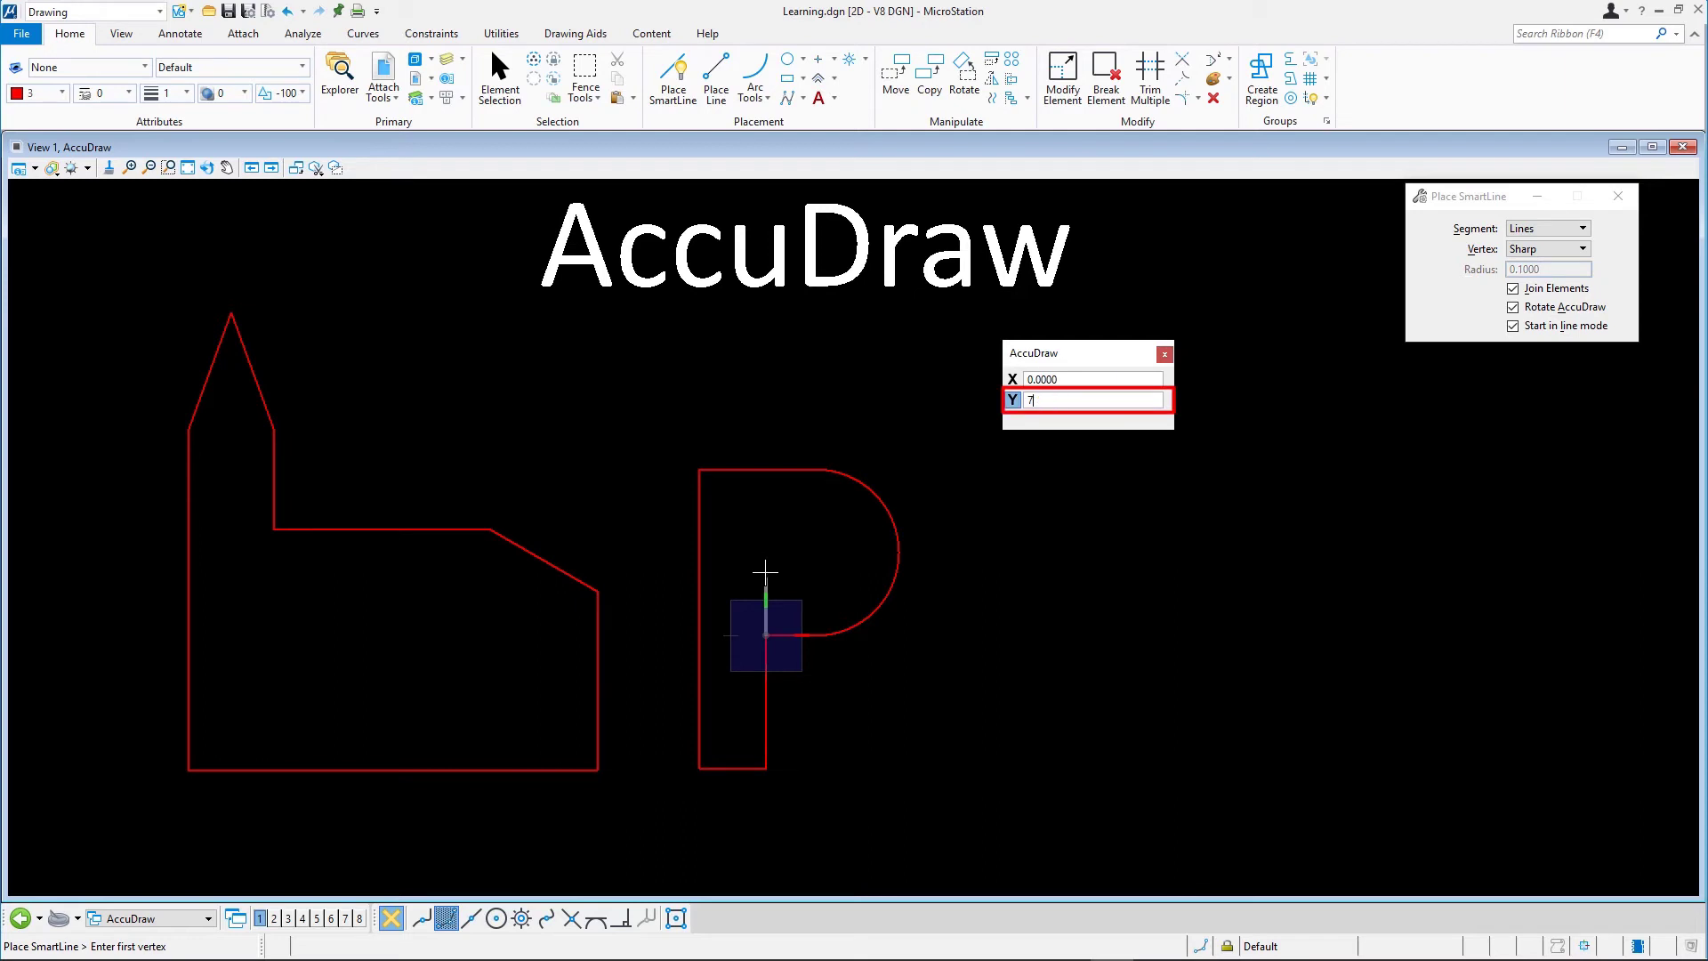
left_click(765, 572)
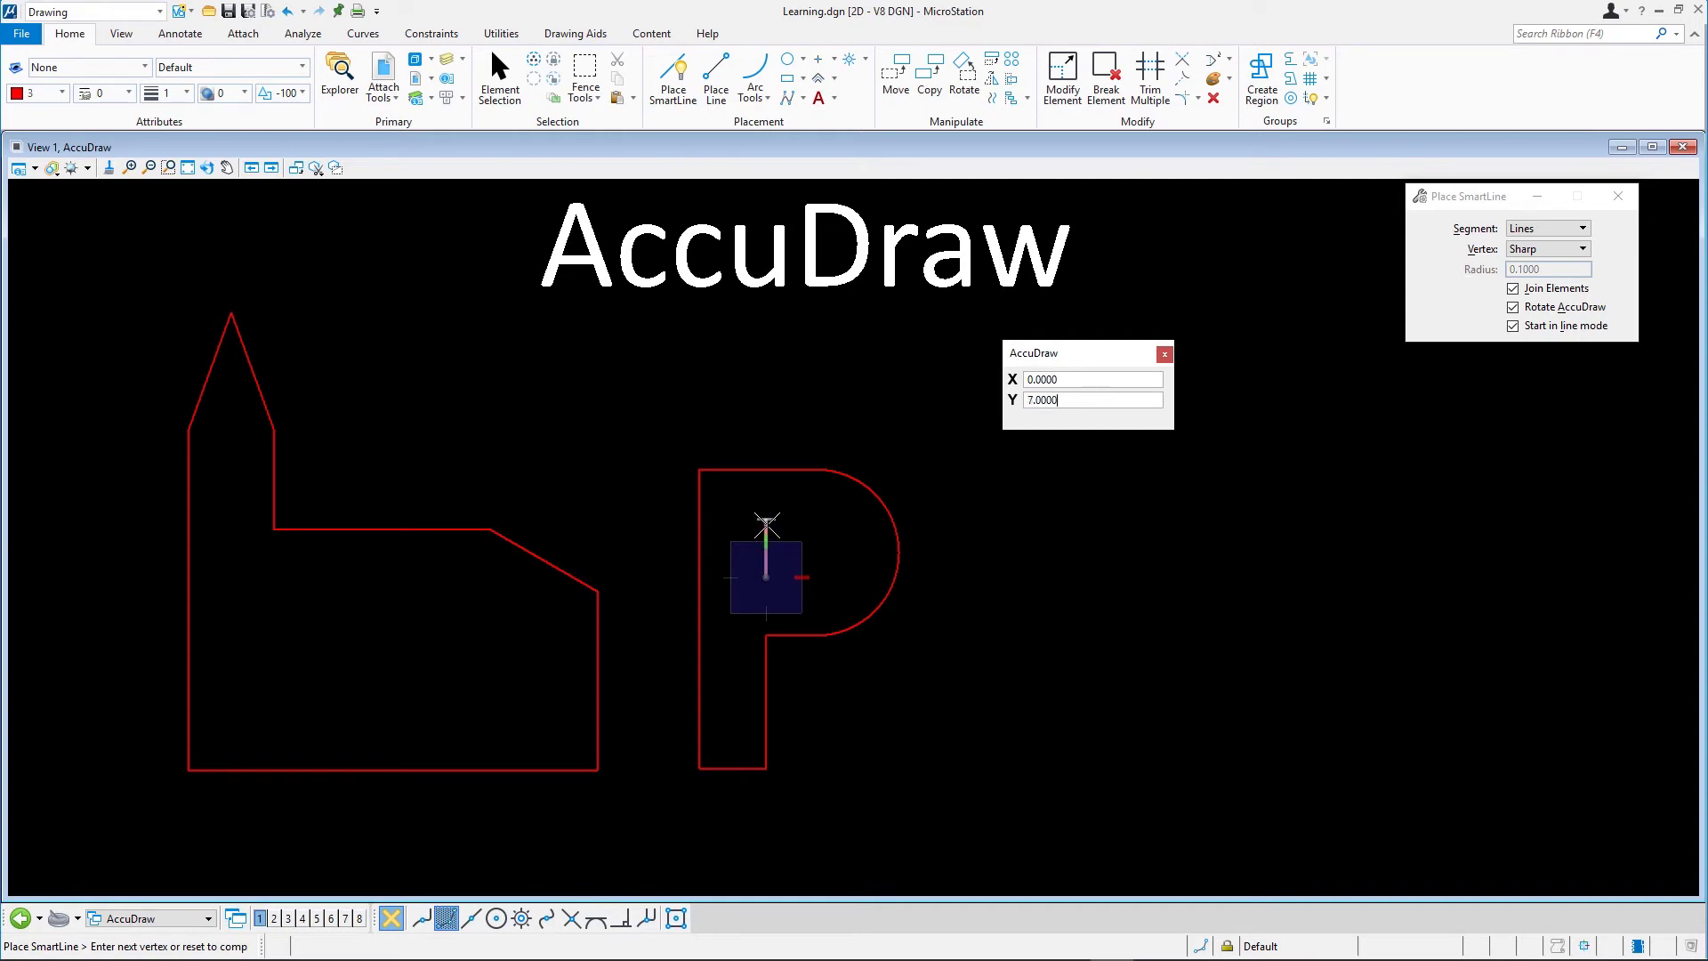
Add a 6-unit segment up and a 6-unit segment right for the opening inside the P
type("1")
type("6")
left_click(768, 525)
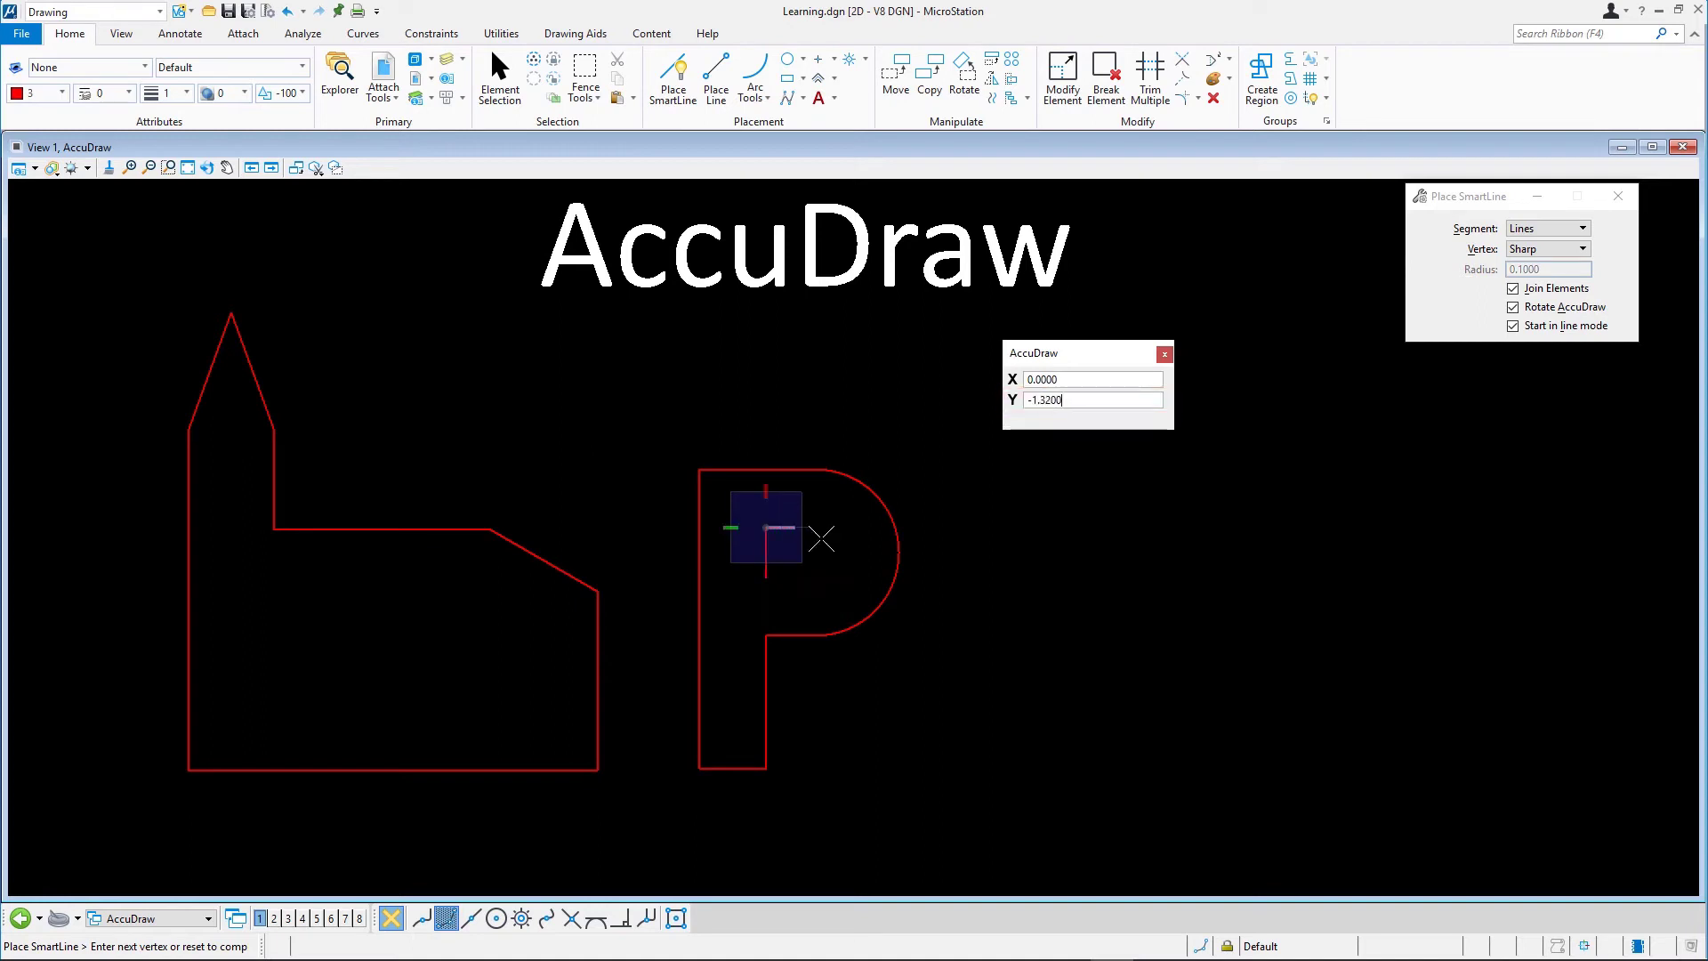
type("6")
left_click(813, 529)
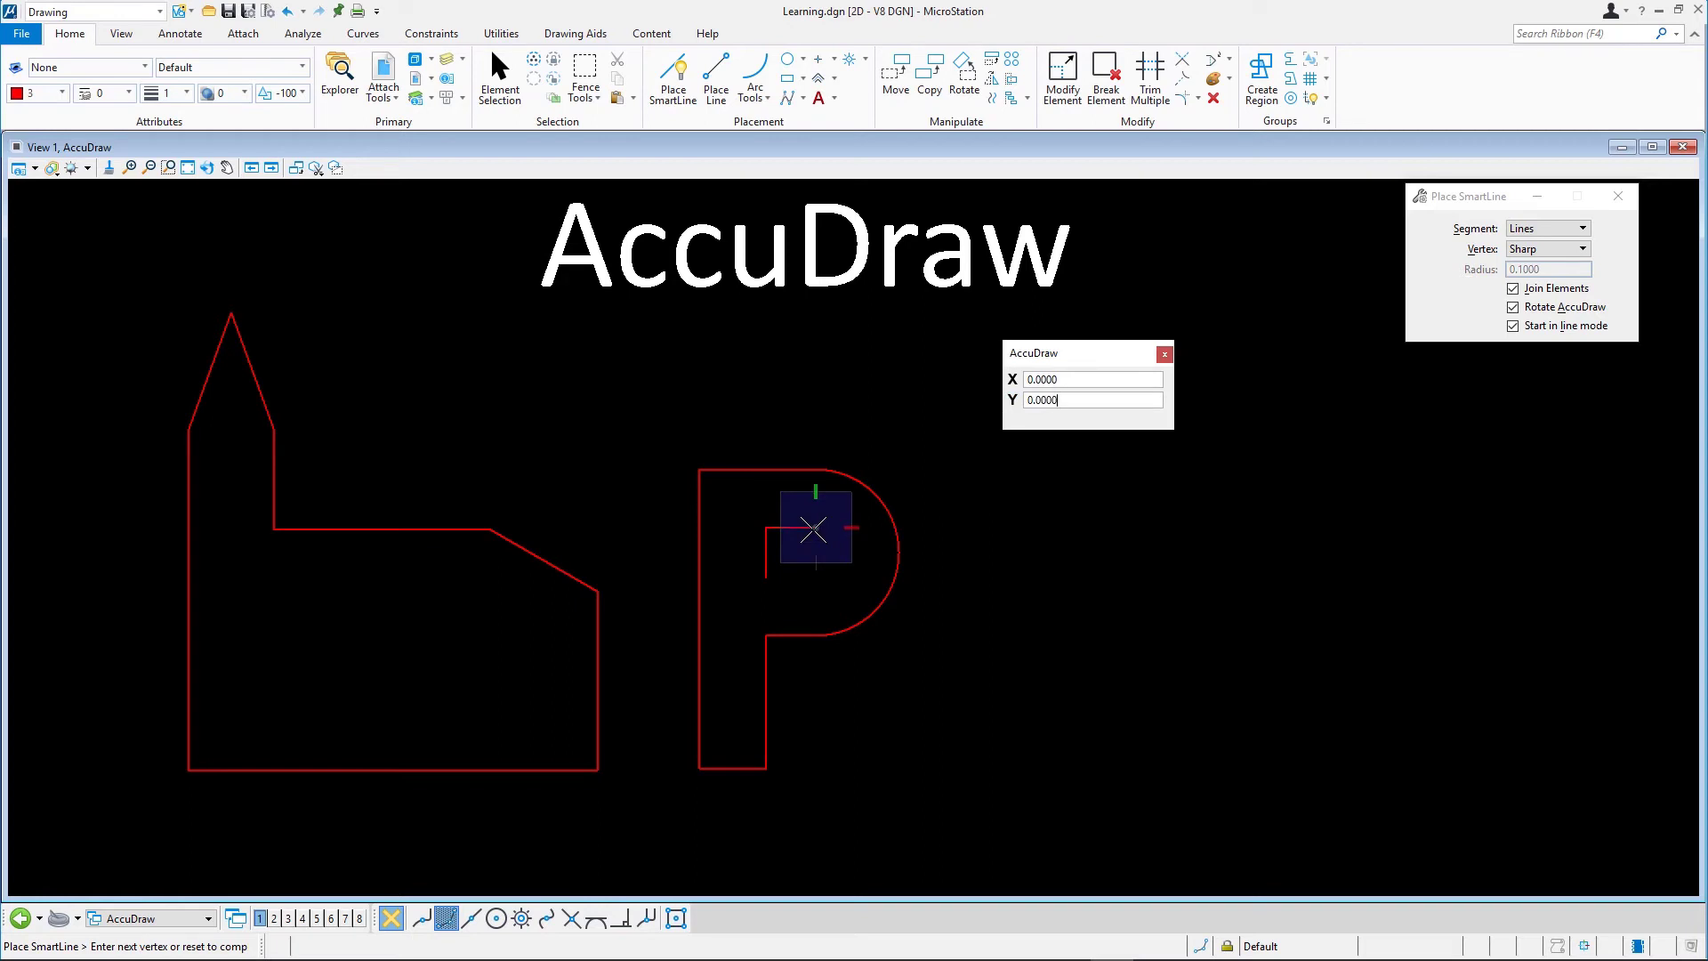
Switch to arc segments and add a 3-unit-radius arc sweeping 180 degrees down from the end of the opening's upper segment
key("alt")
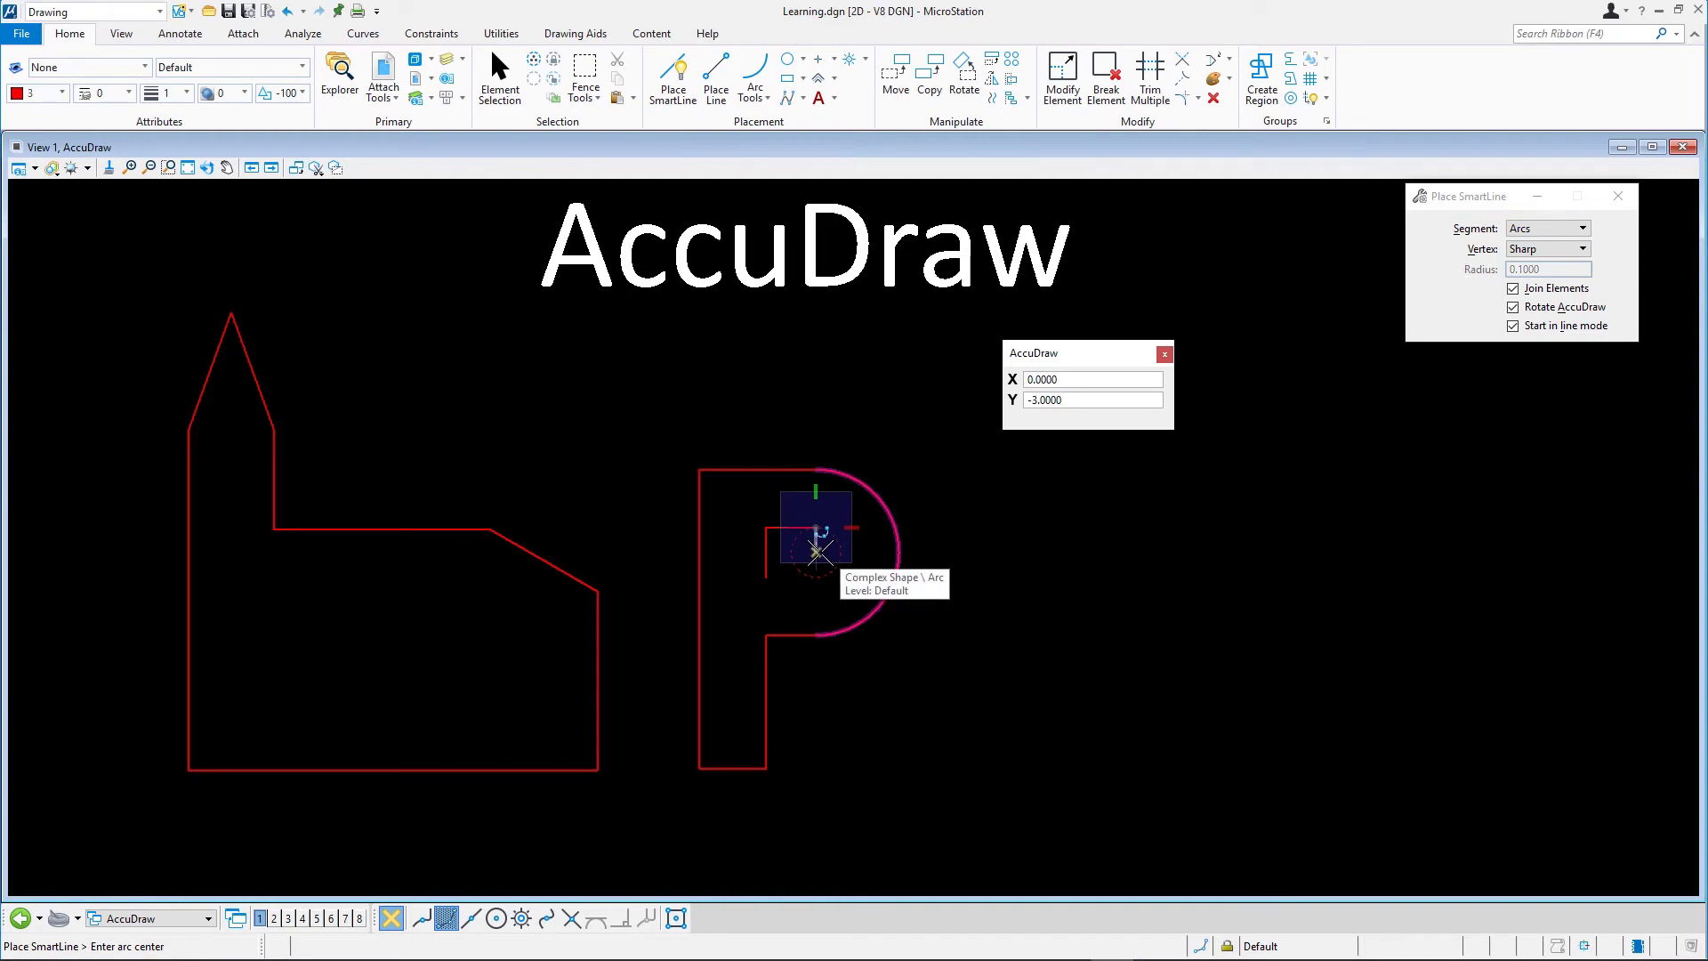
type("3")
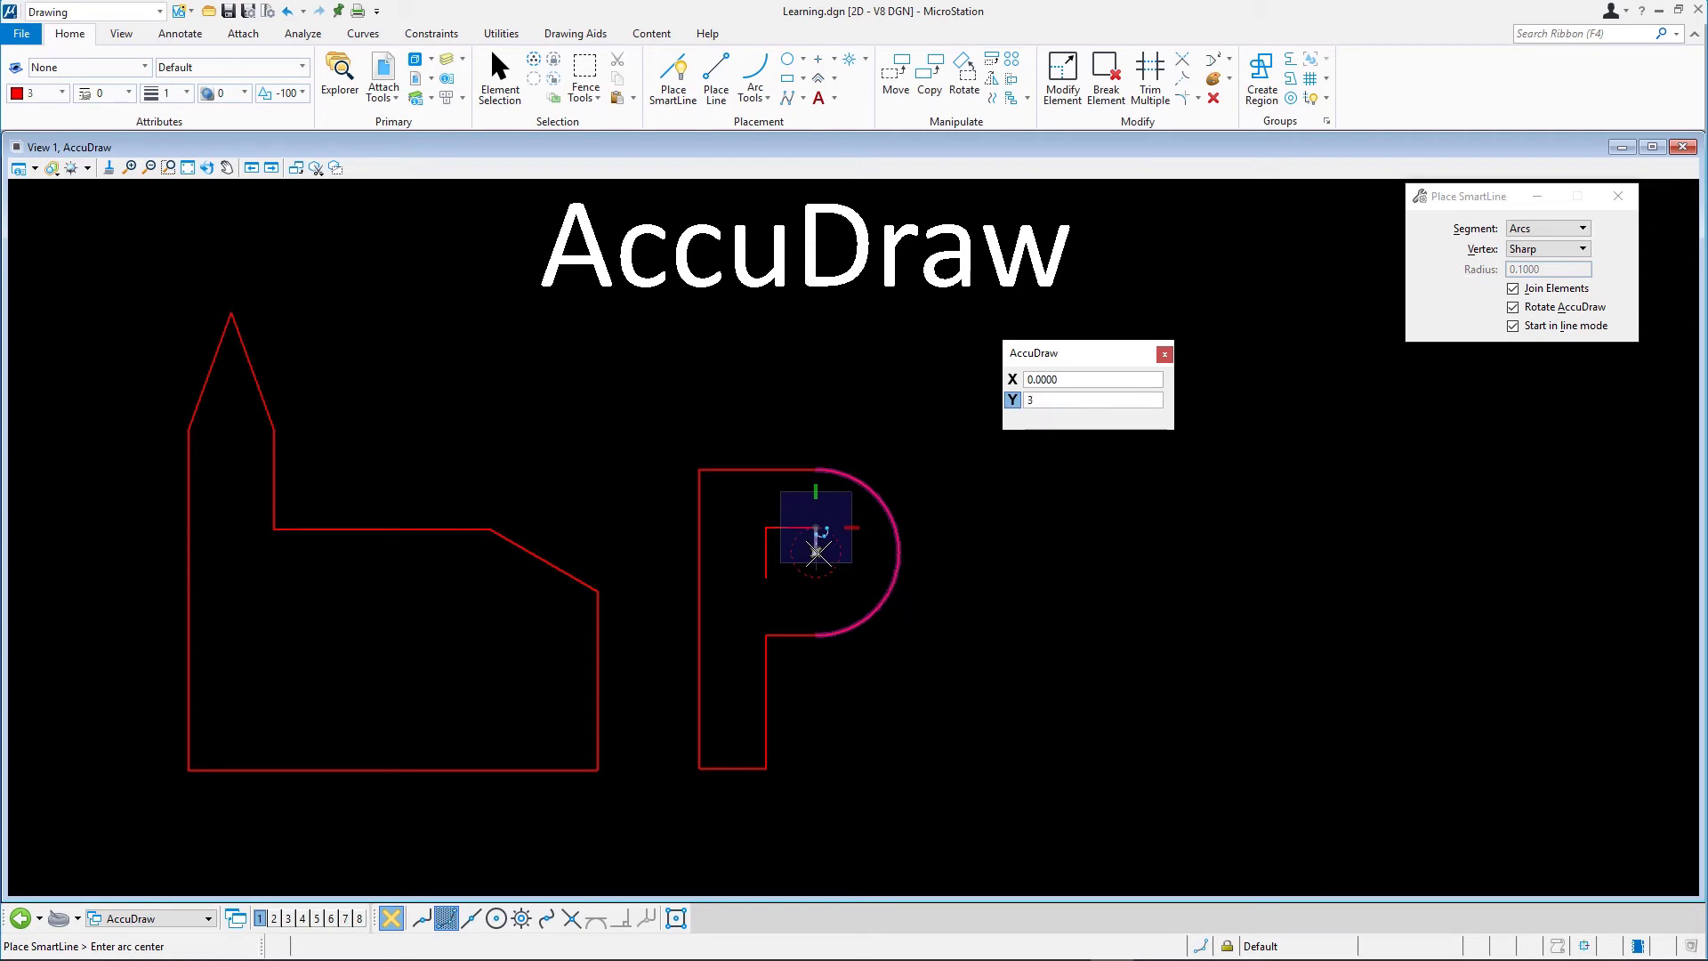
left_click(817, 552)
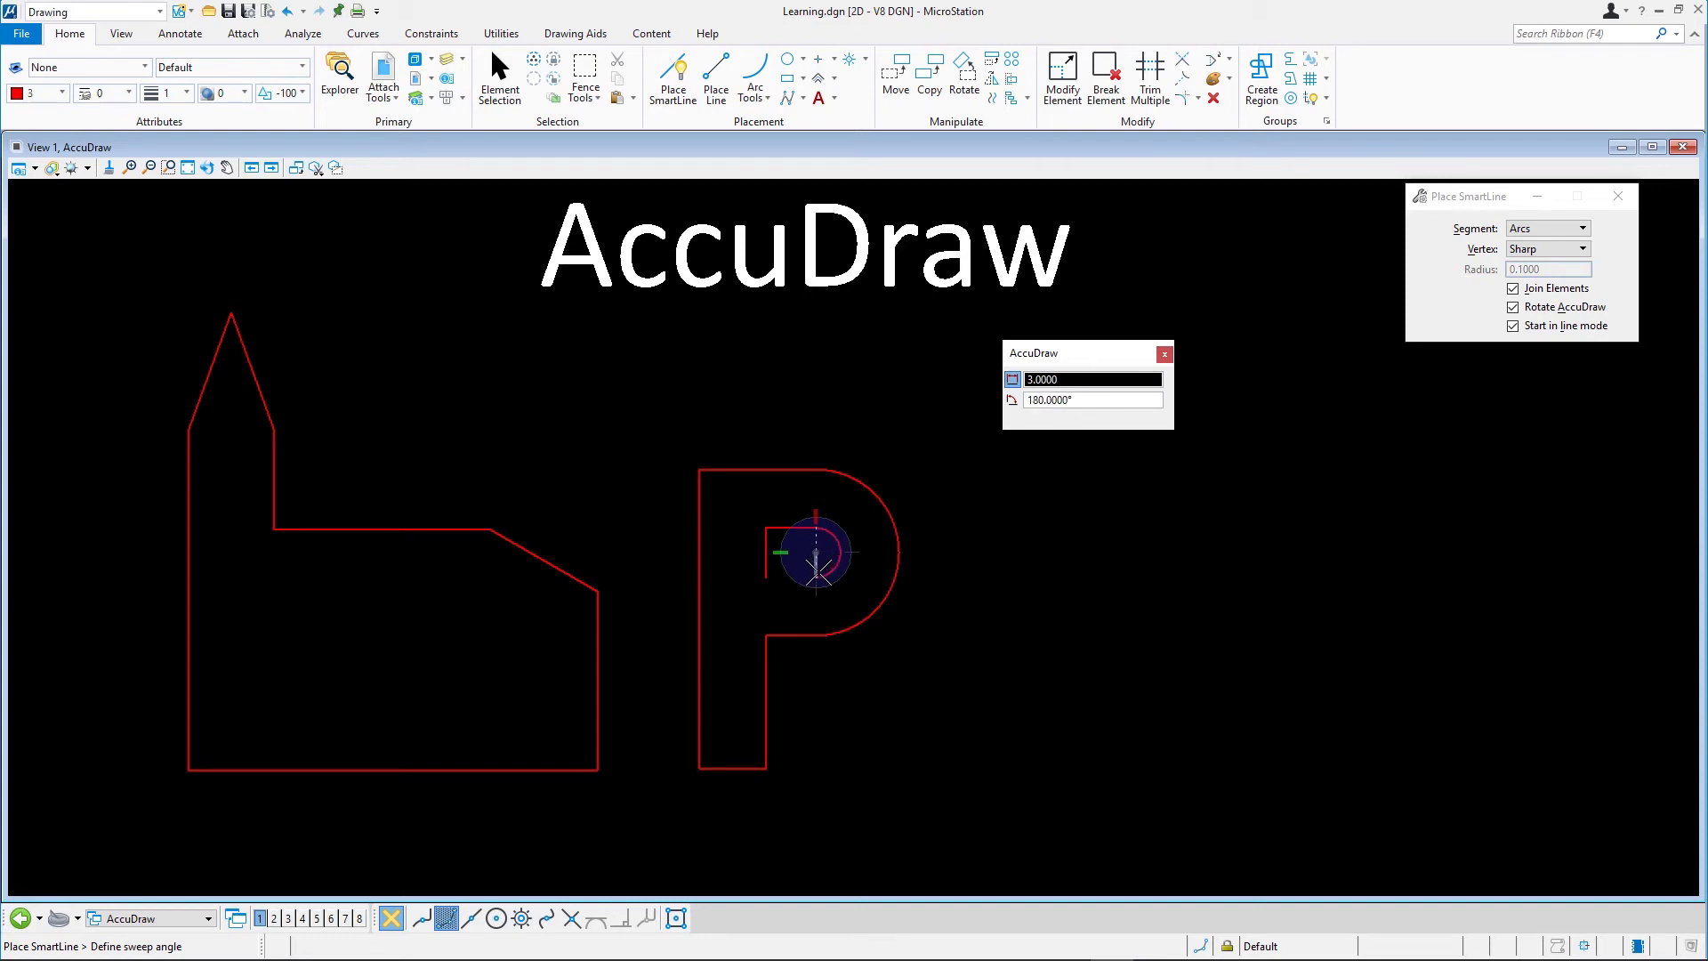
left_click(815, 562)
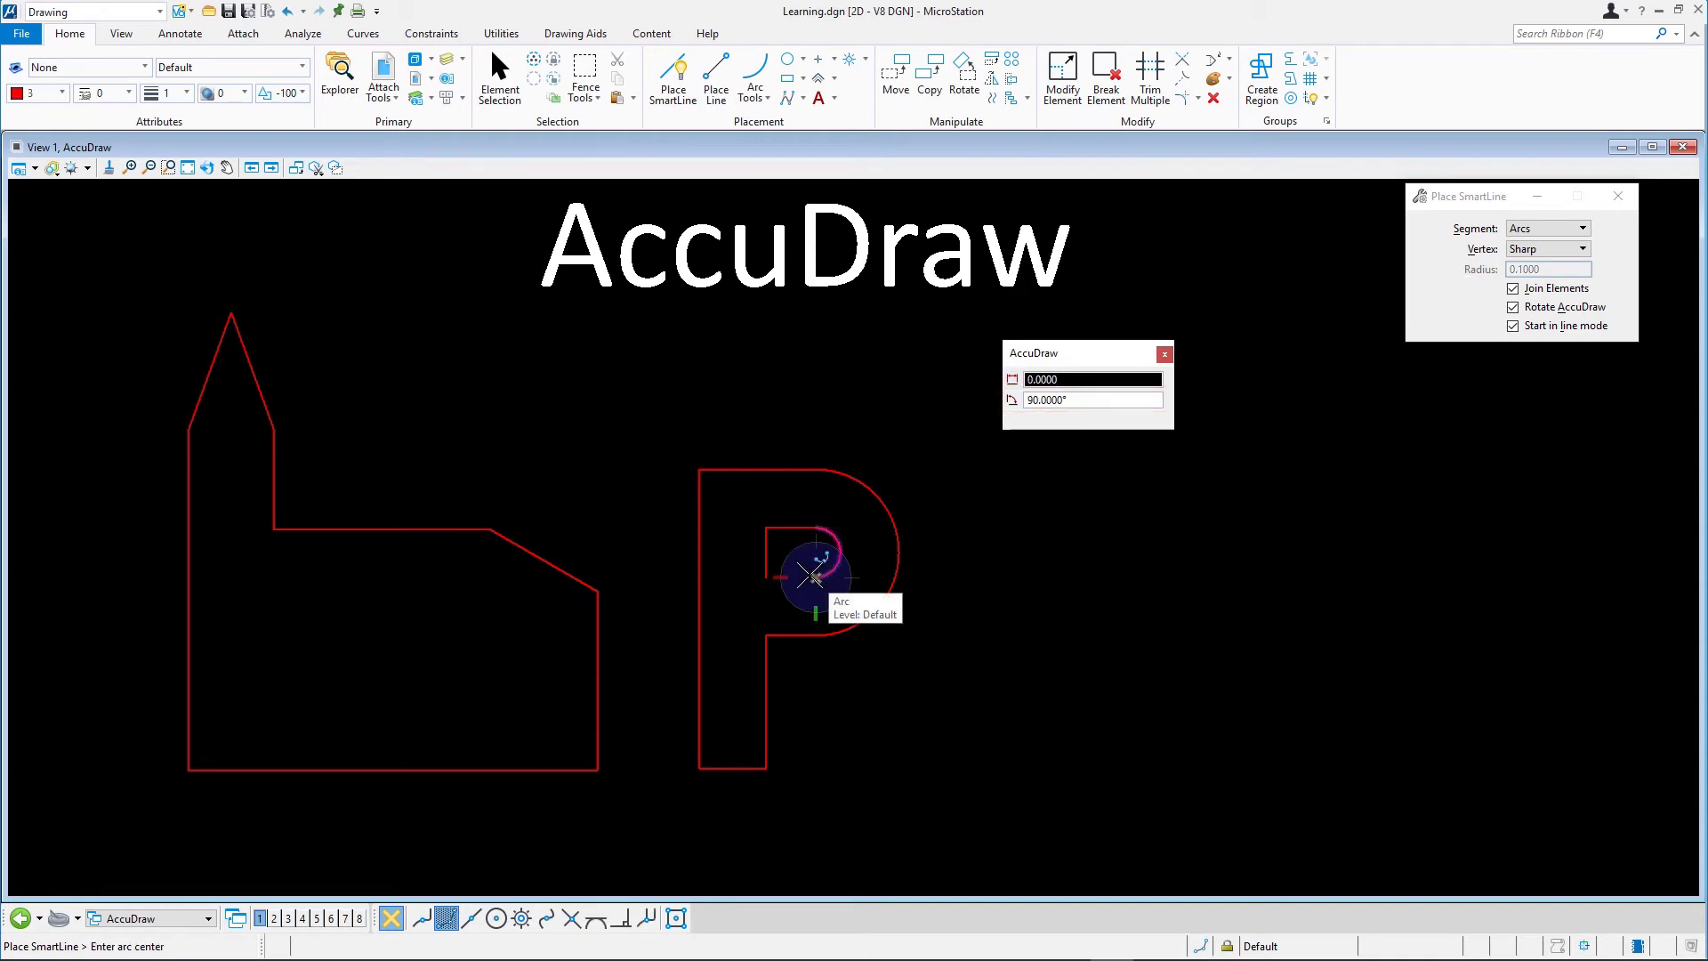
Switch back to line segments and close the P's inner opening with a horizontal segment to its start point
key("alt+s")
key("Down")
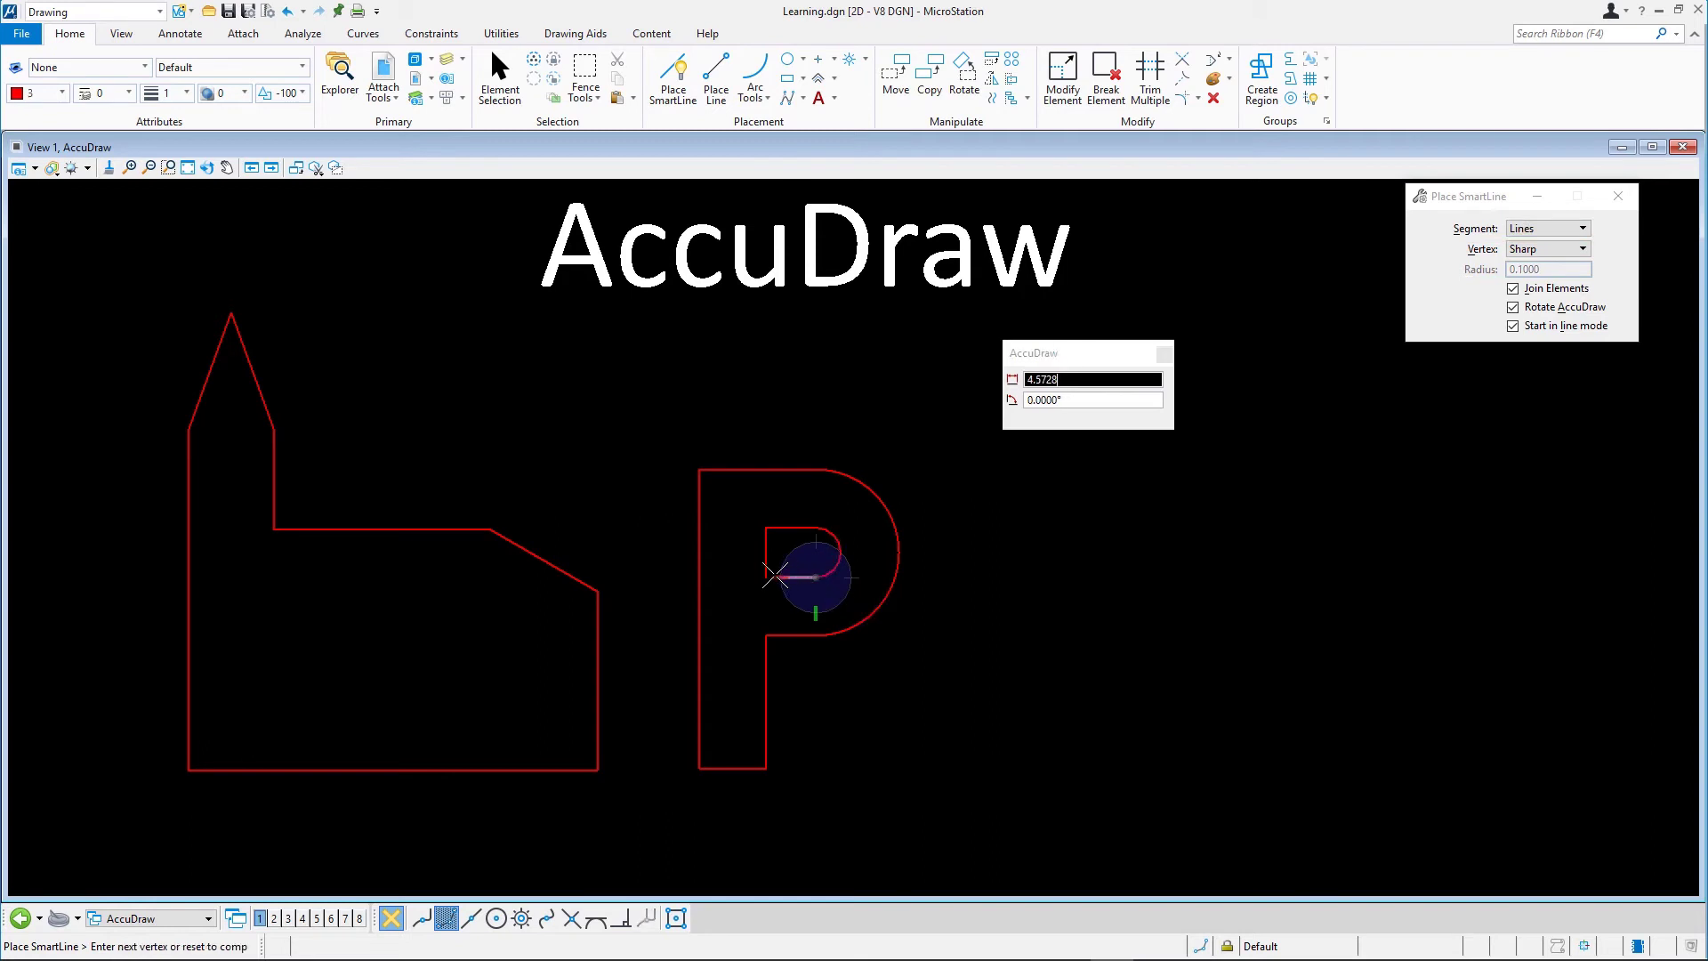
left_click(816, 576)
left_click(765, 577)
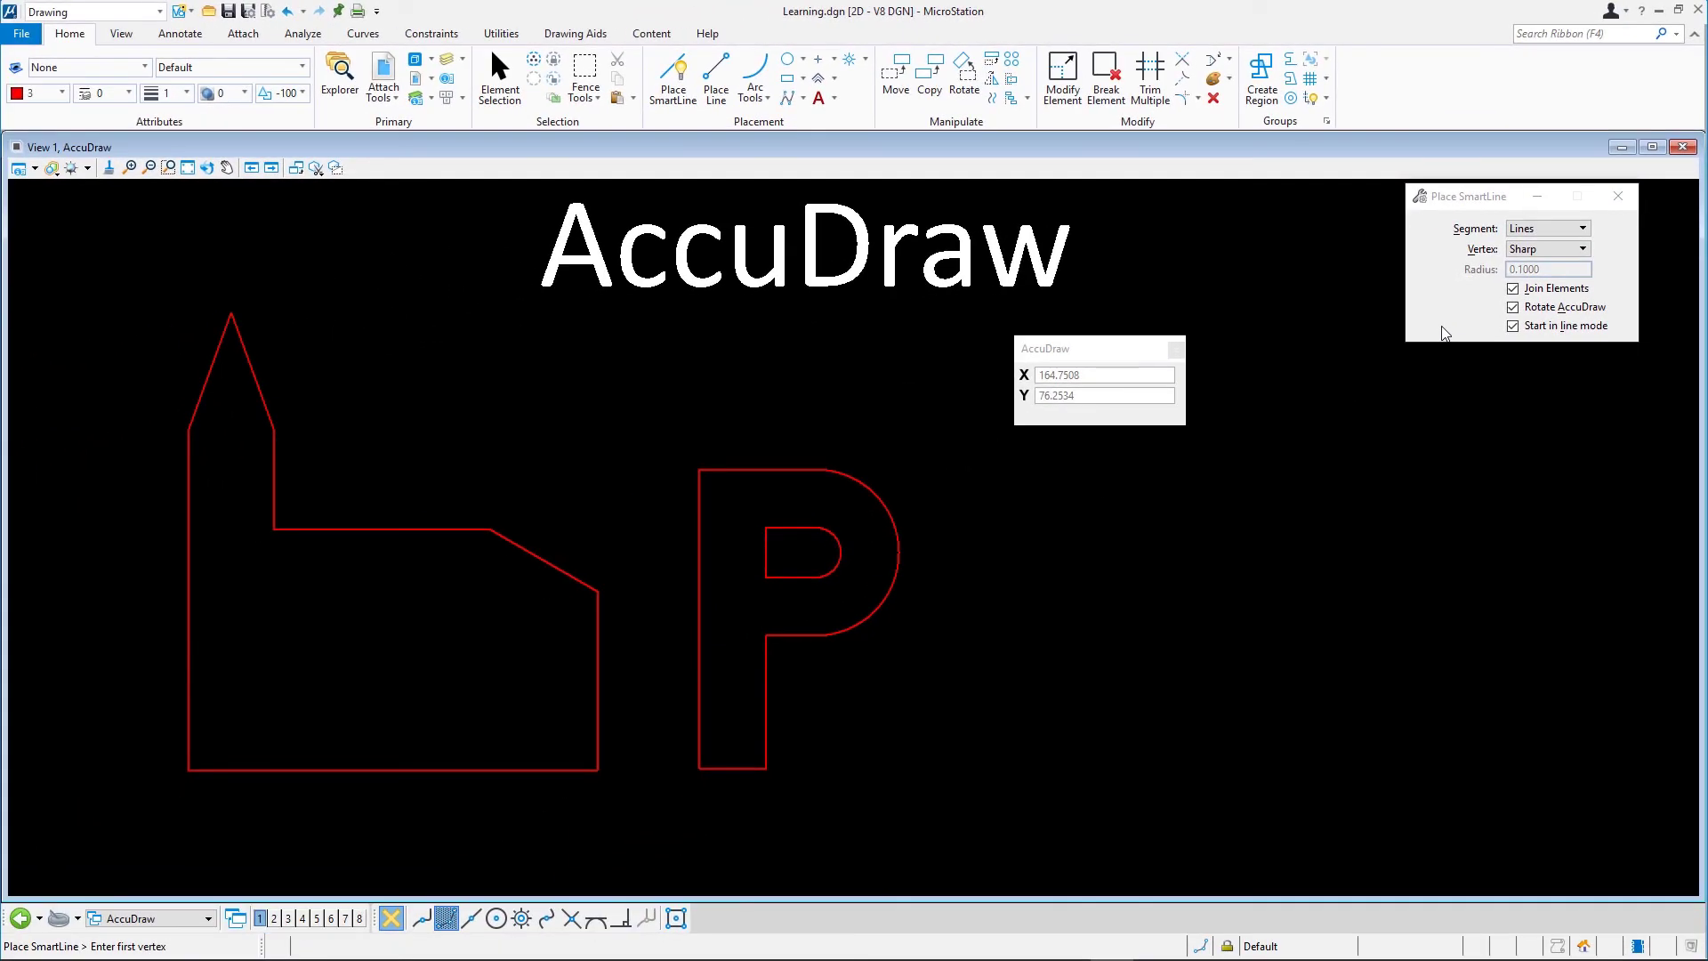
Start another SmartLine to the right of the P with a 30-unit segment up and a 5-unit segment right
left_click(991, 762)
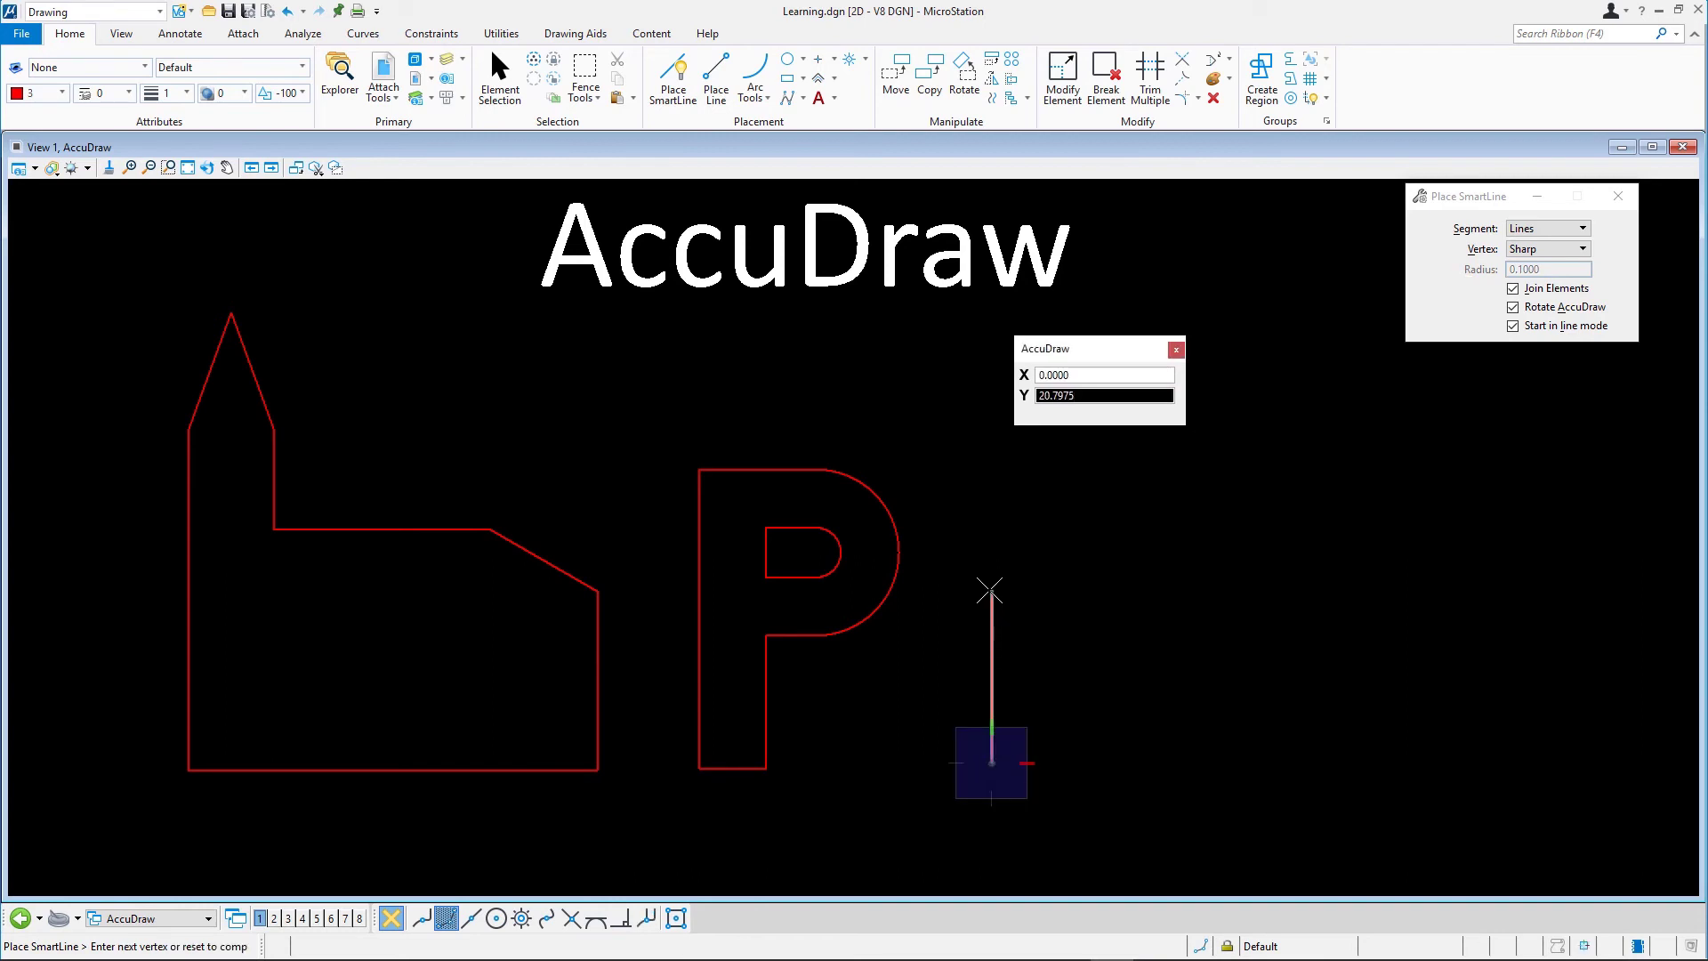
type("30")
left_click(989, 587)
type("5")
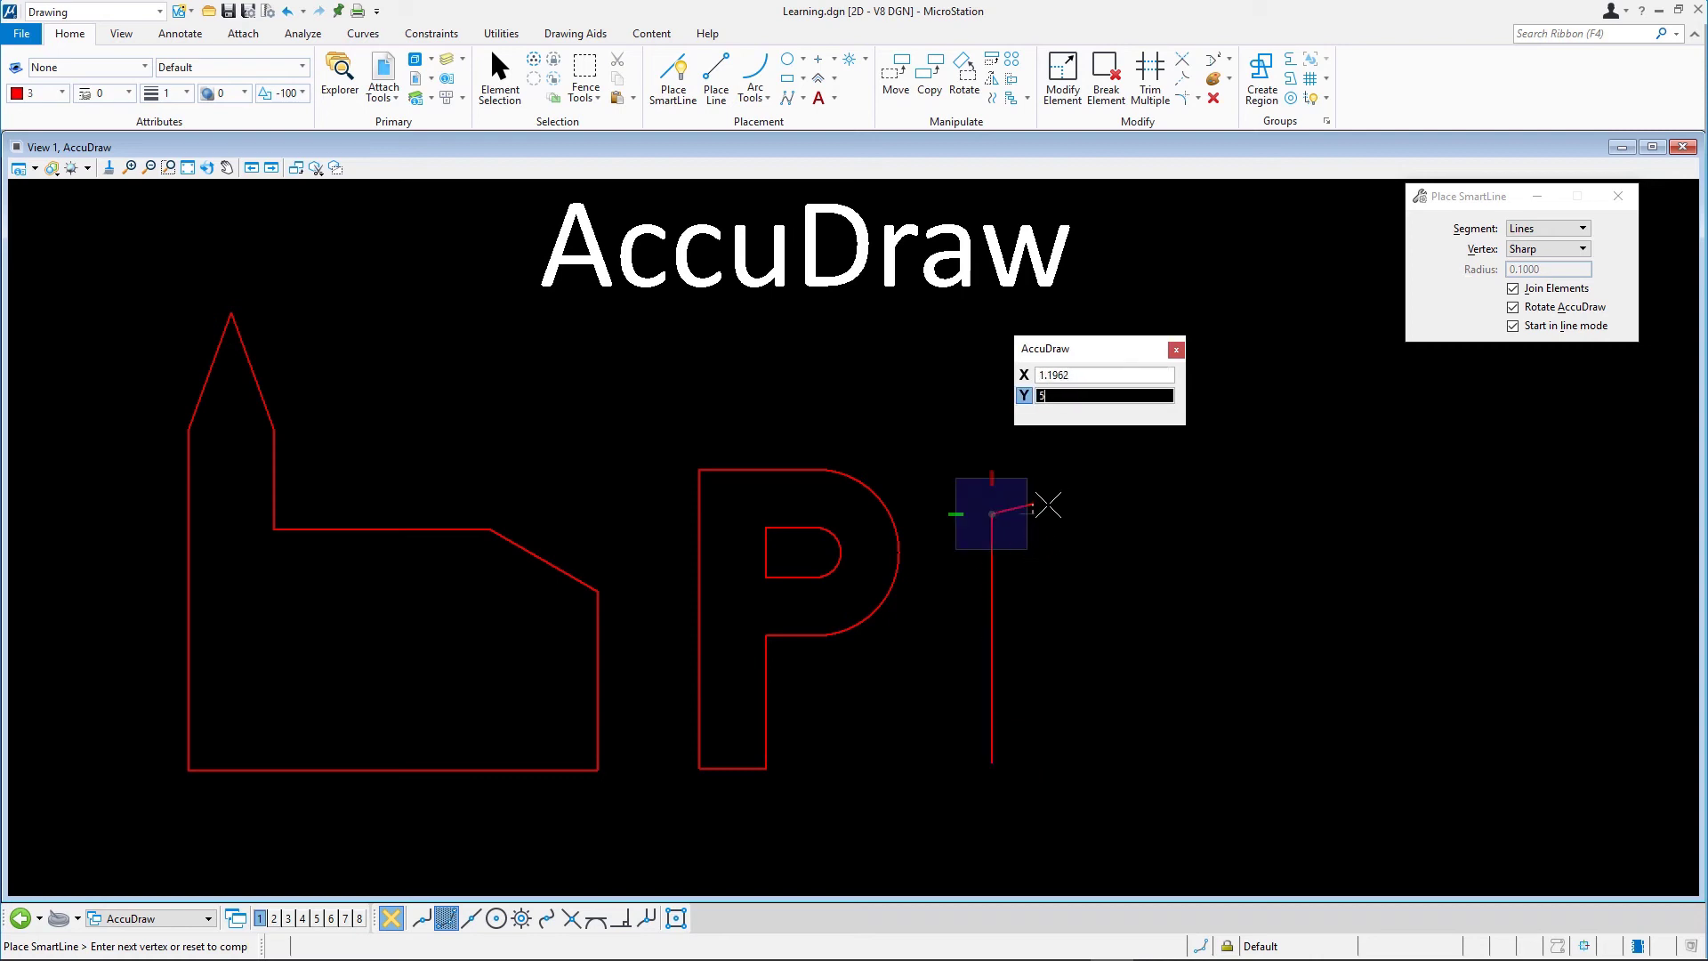
left_click(1044, 514)
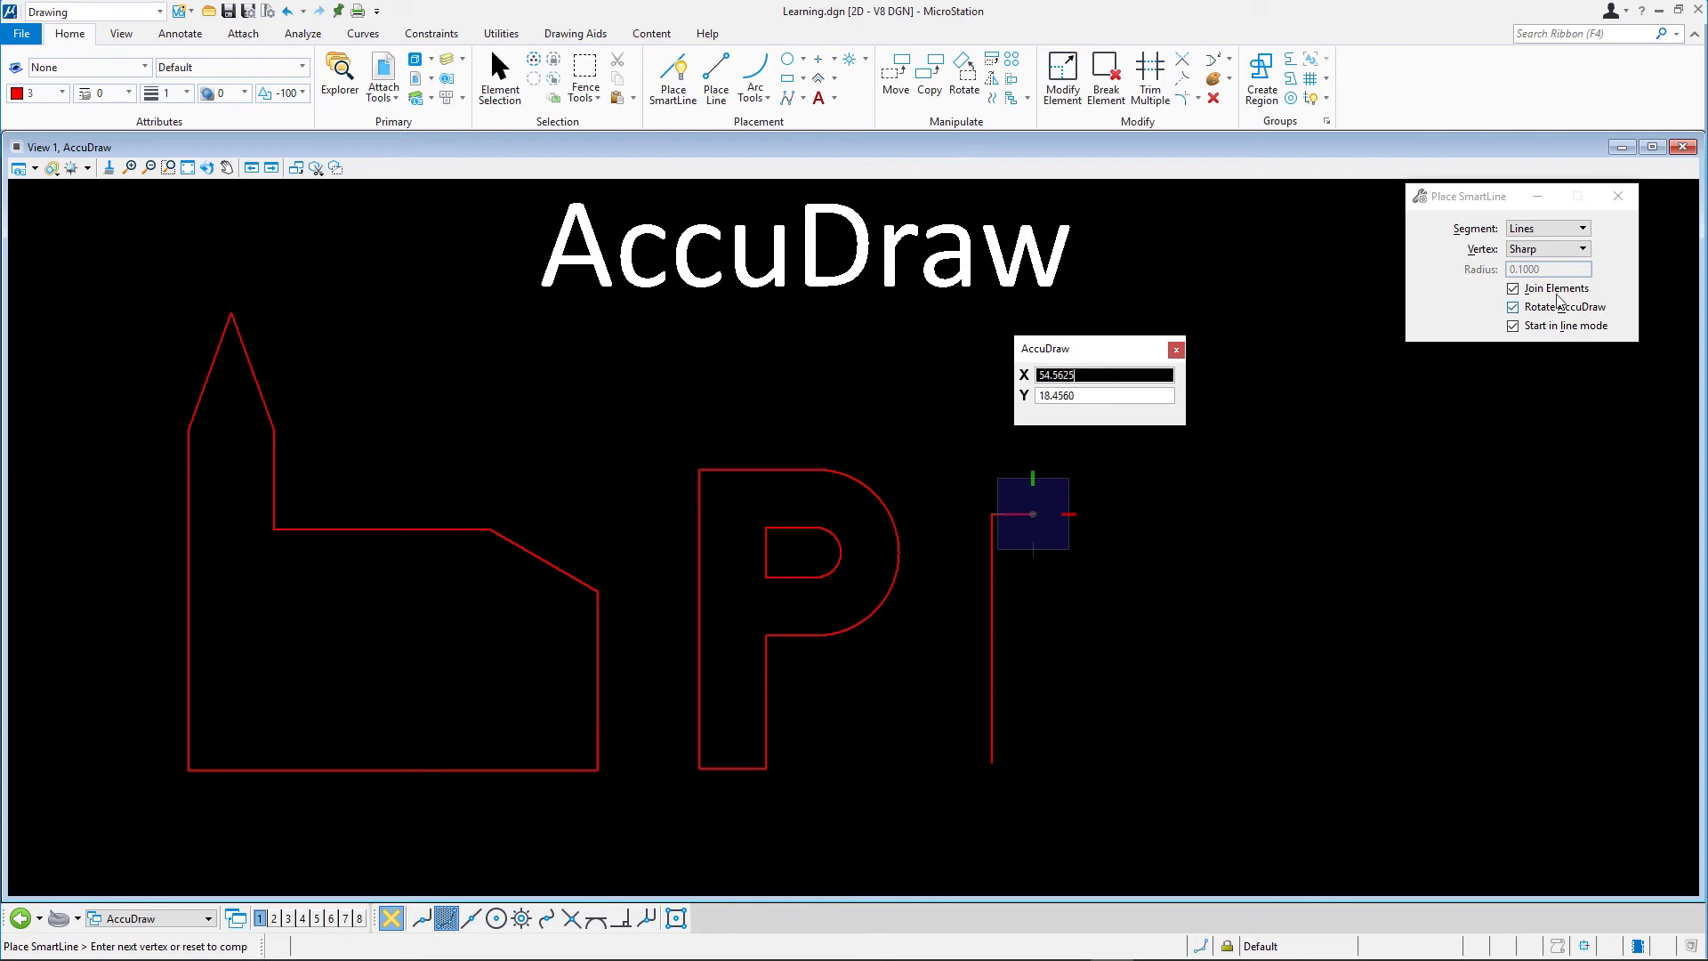
Switch the SmartLine vertices to Rounded with a 2.5 radius and add a 25-unit segment straight down
left_click(1582, 249)
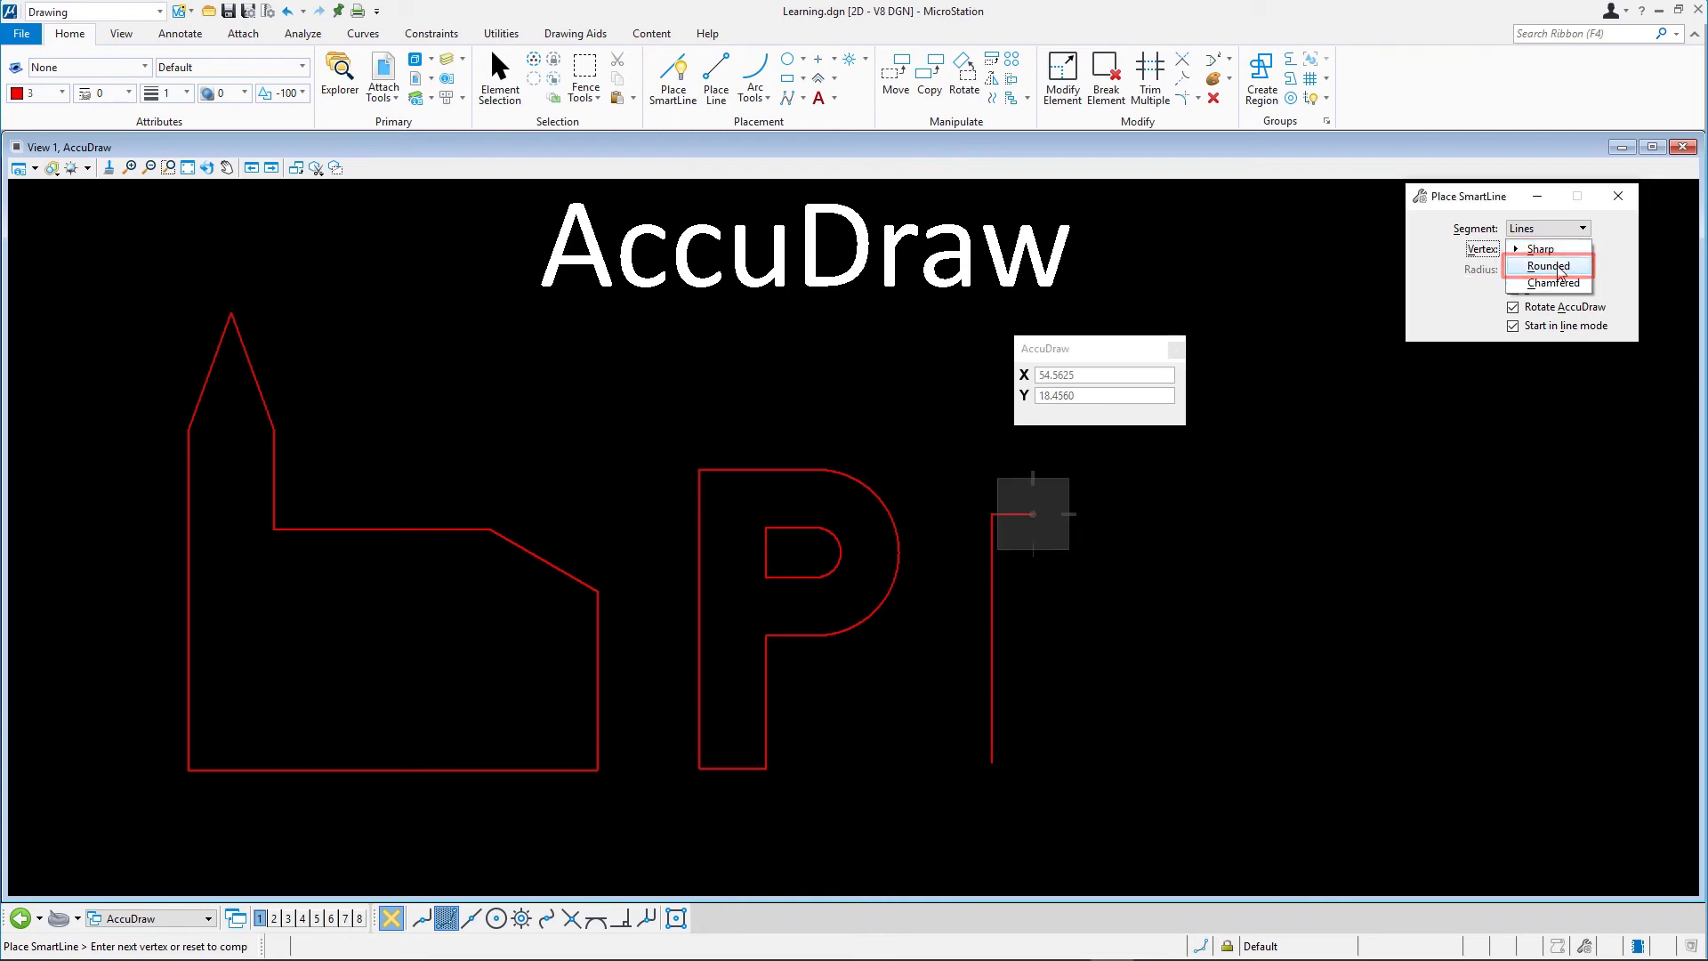
left_click(1558, 269)
double_click(1539, 269)
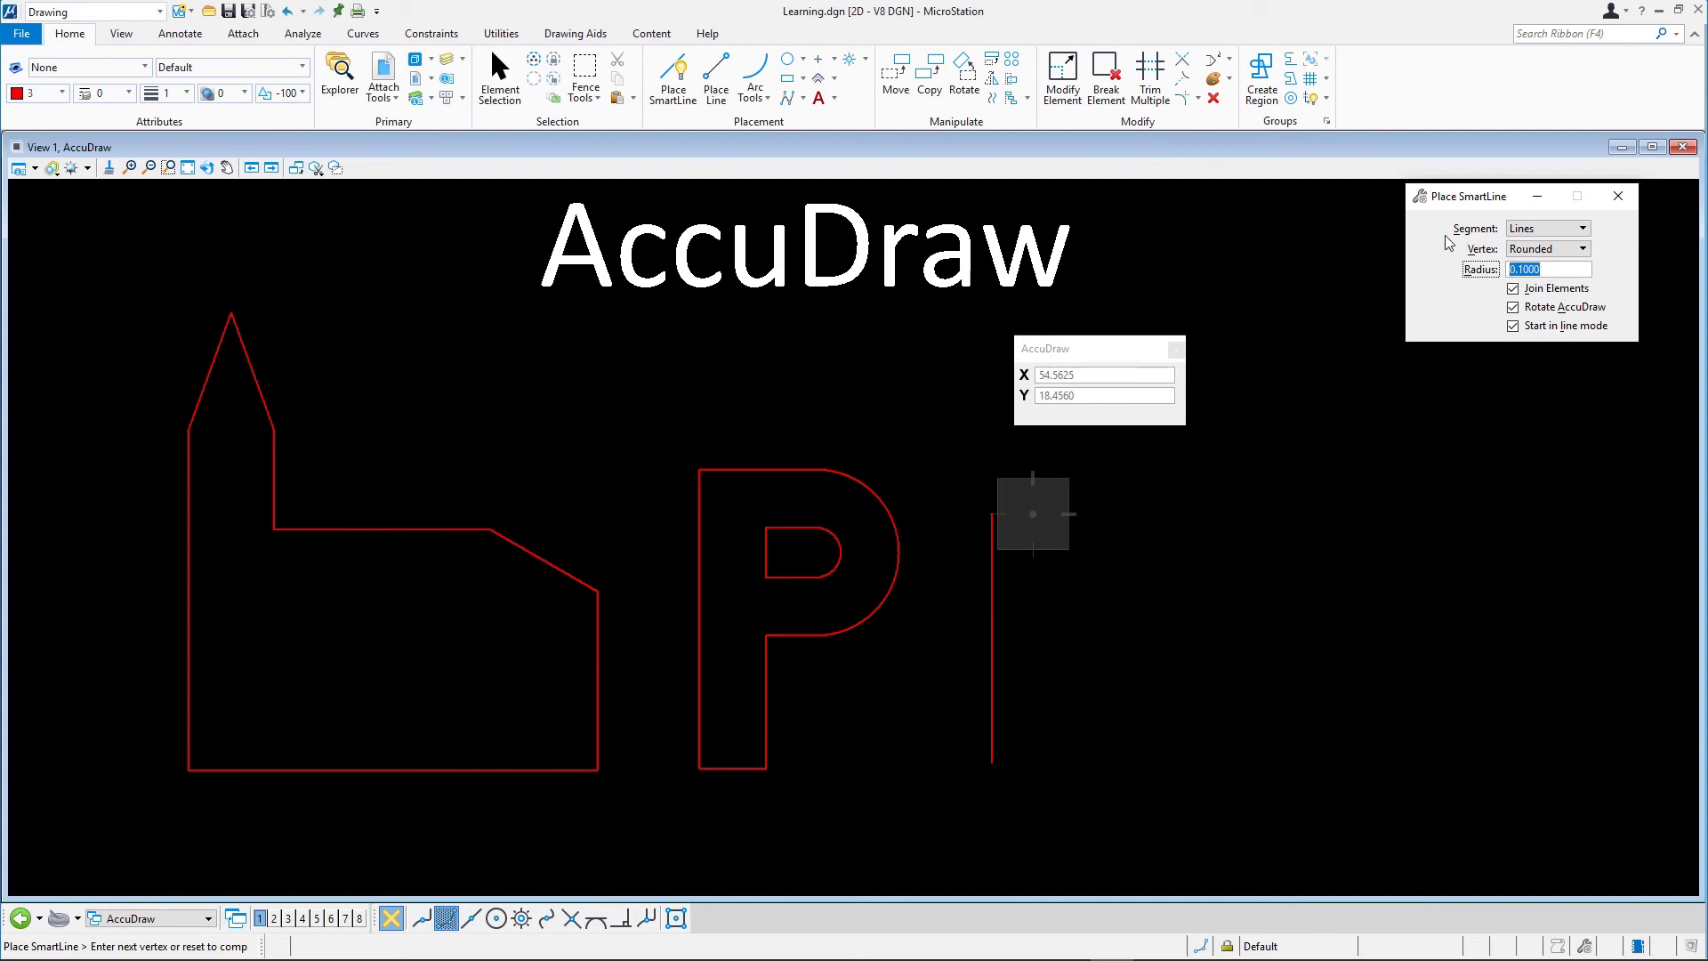
type("2.5")
key("Tab")
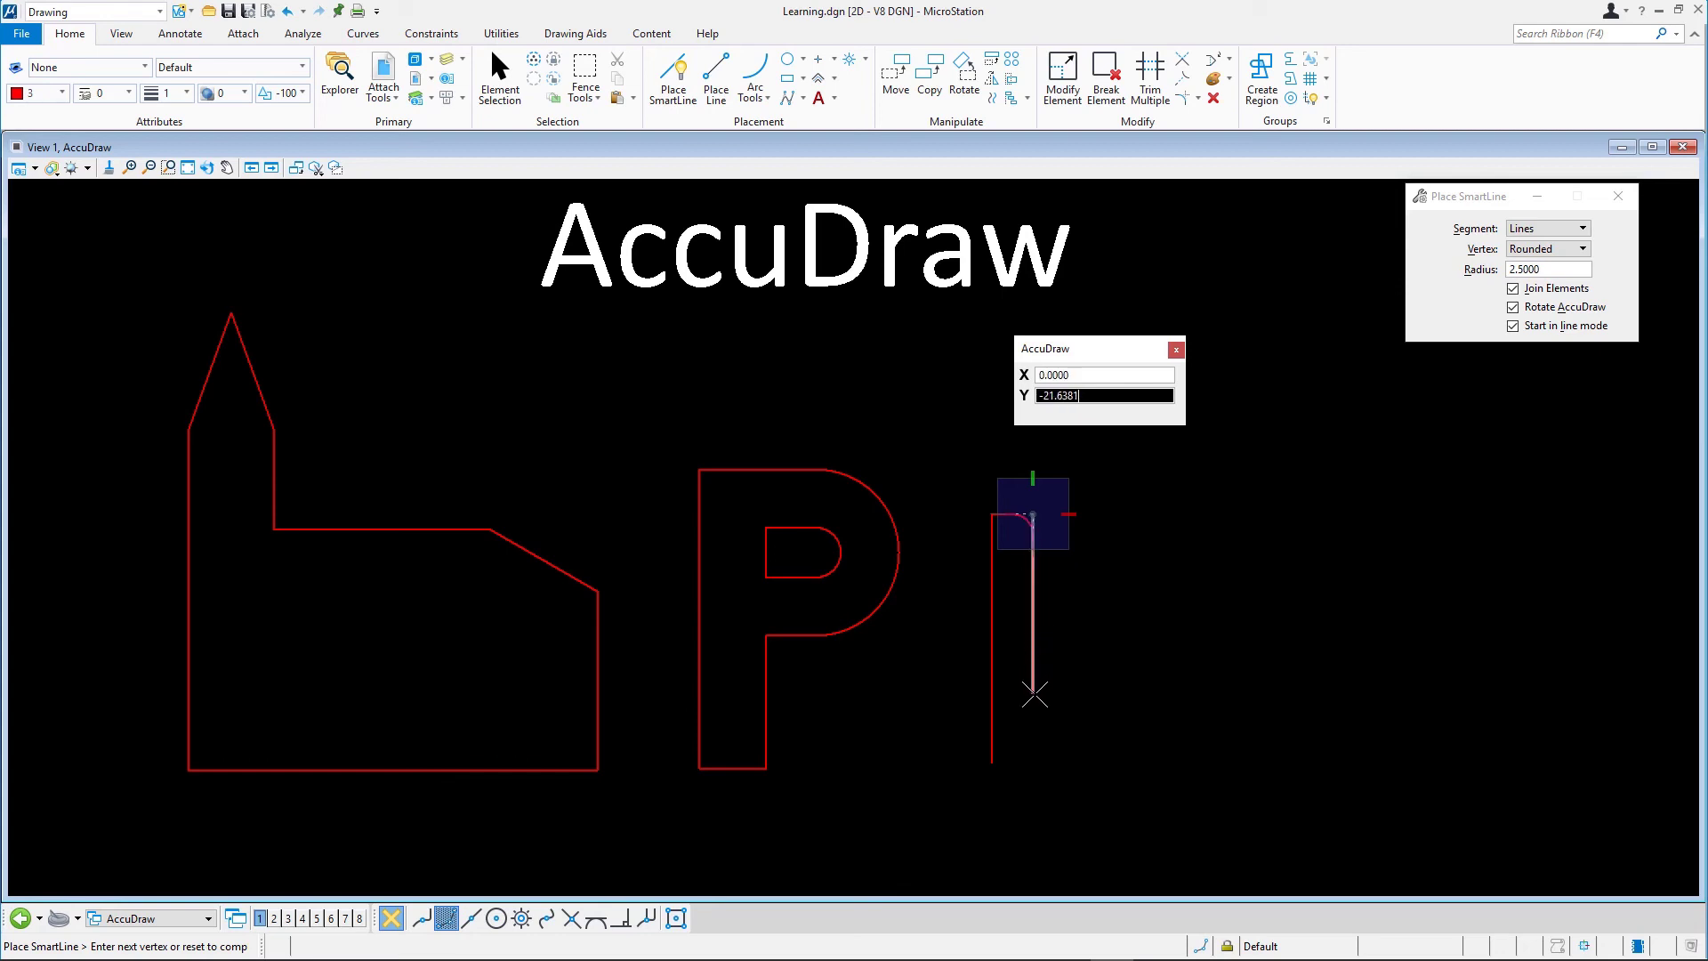
type("25")
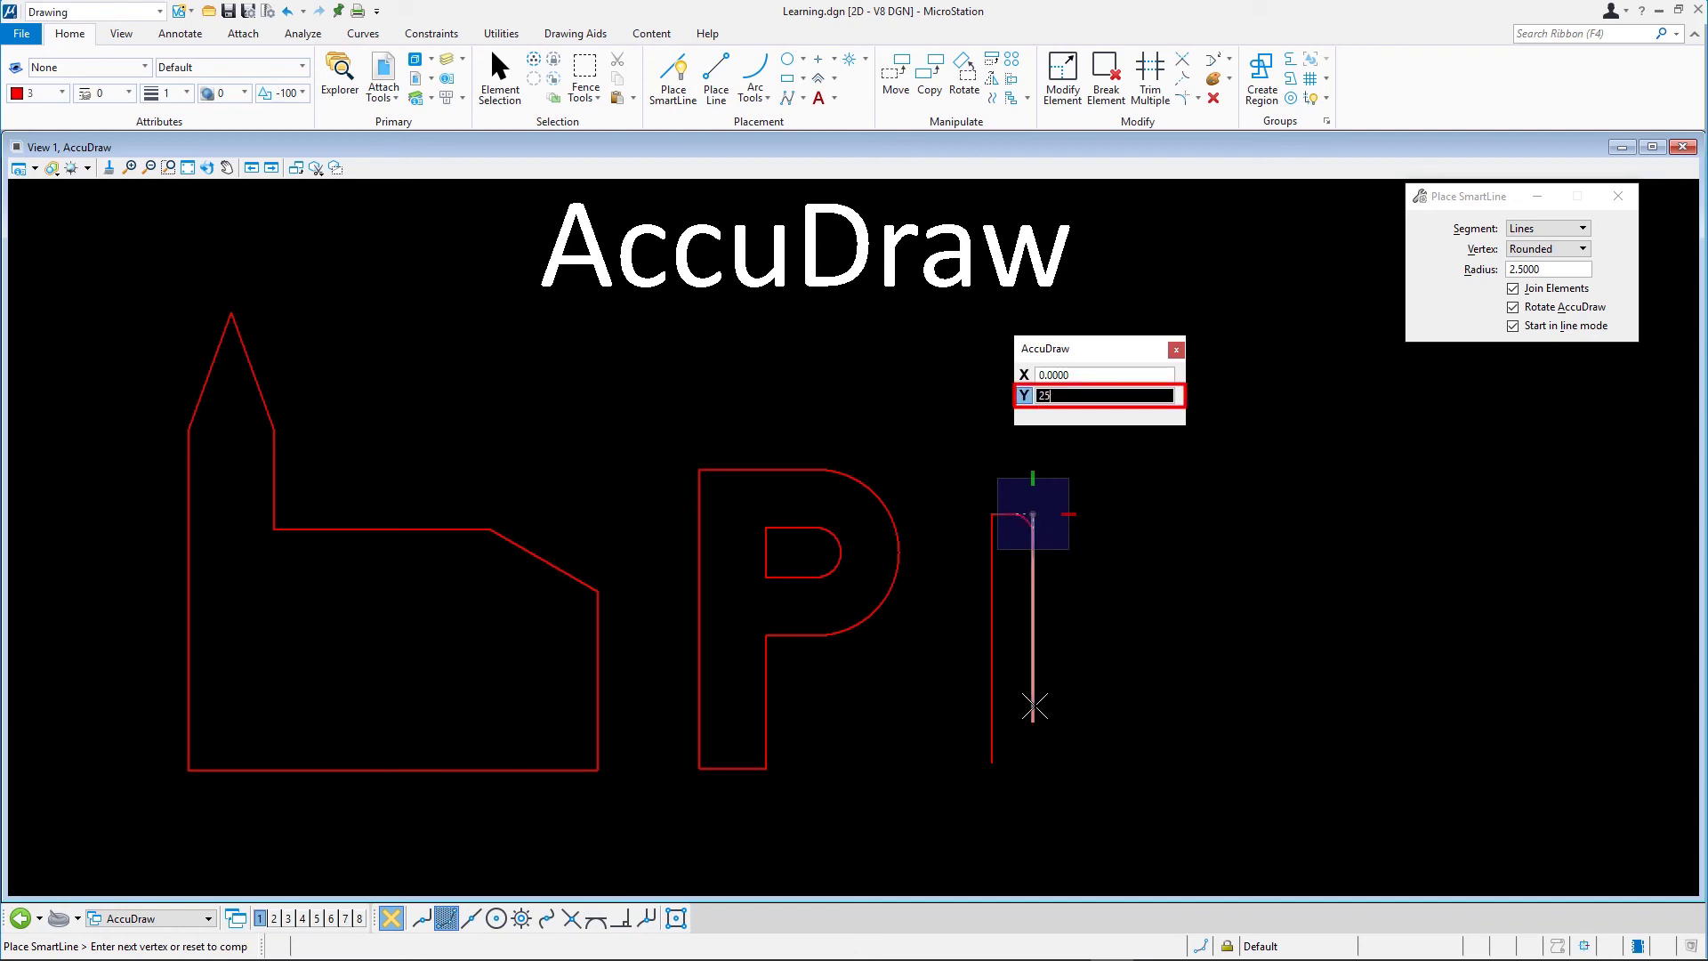
left_click(1033, 712)
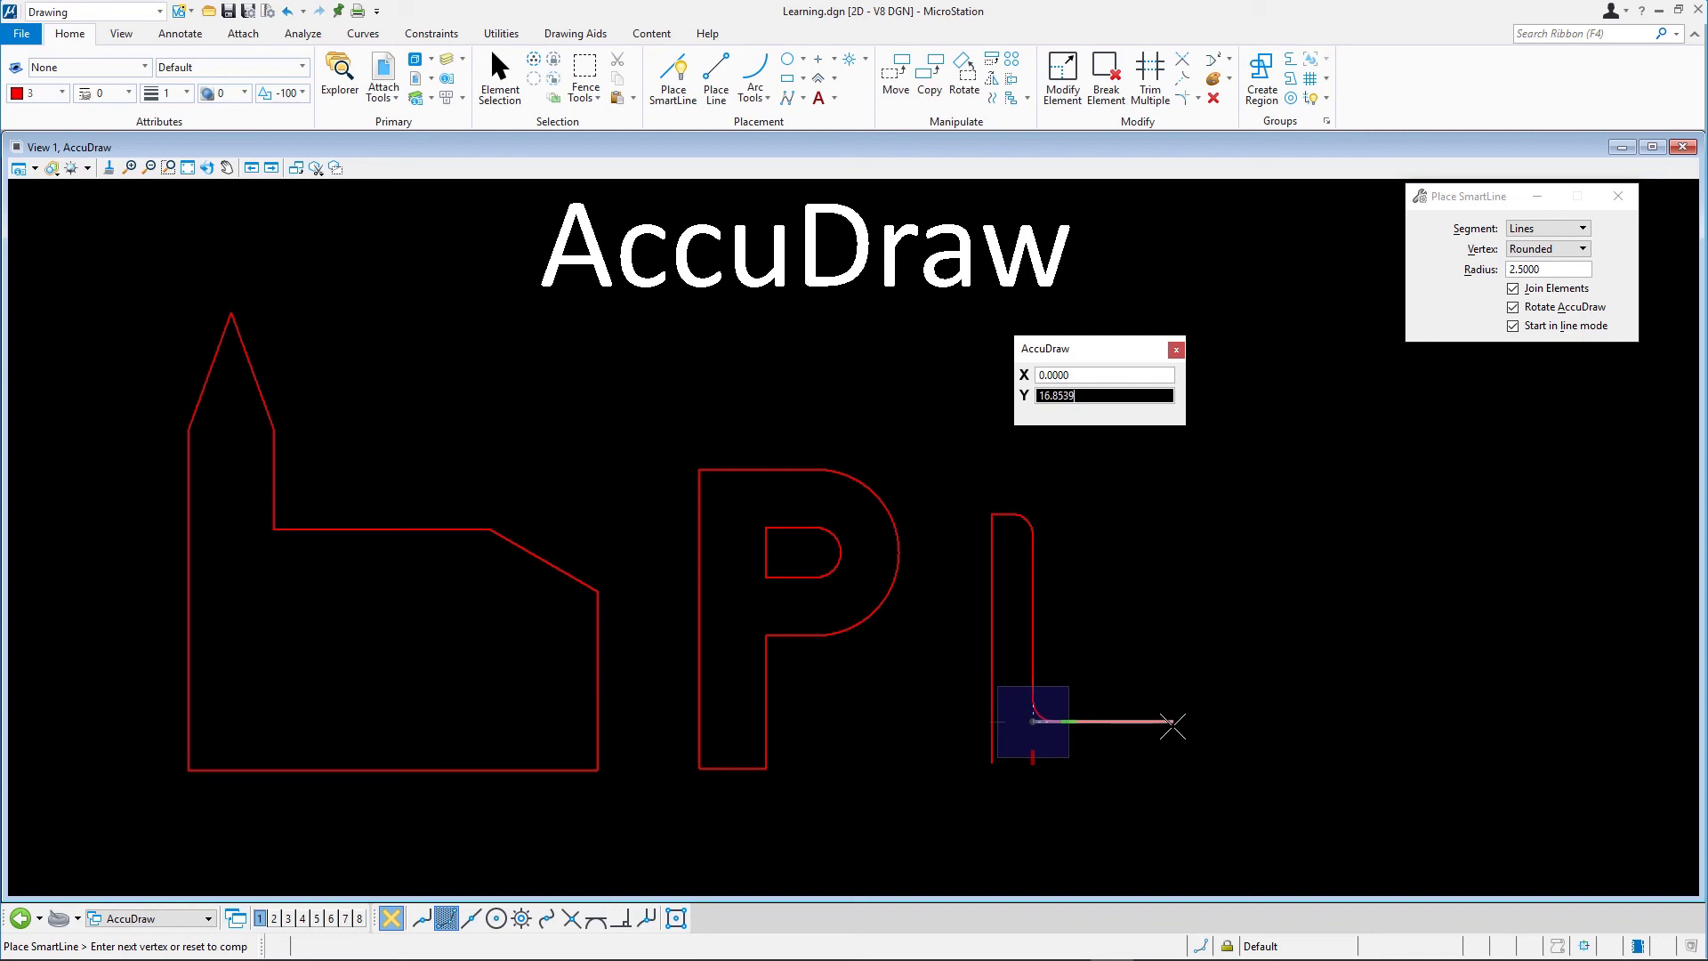
Continue the L outline with a 25-unit segment to the right and a 5-unit segment down
type("25")
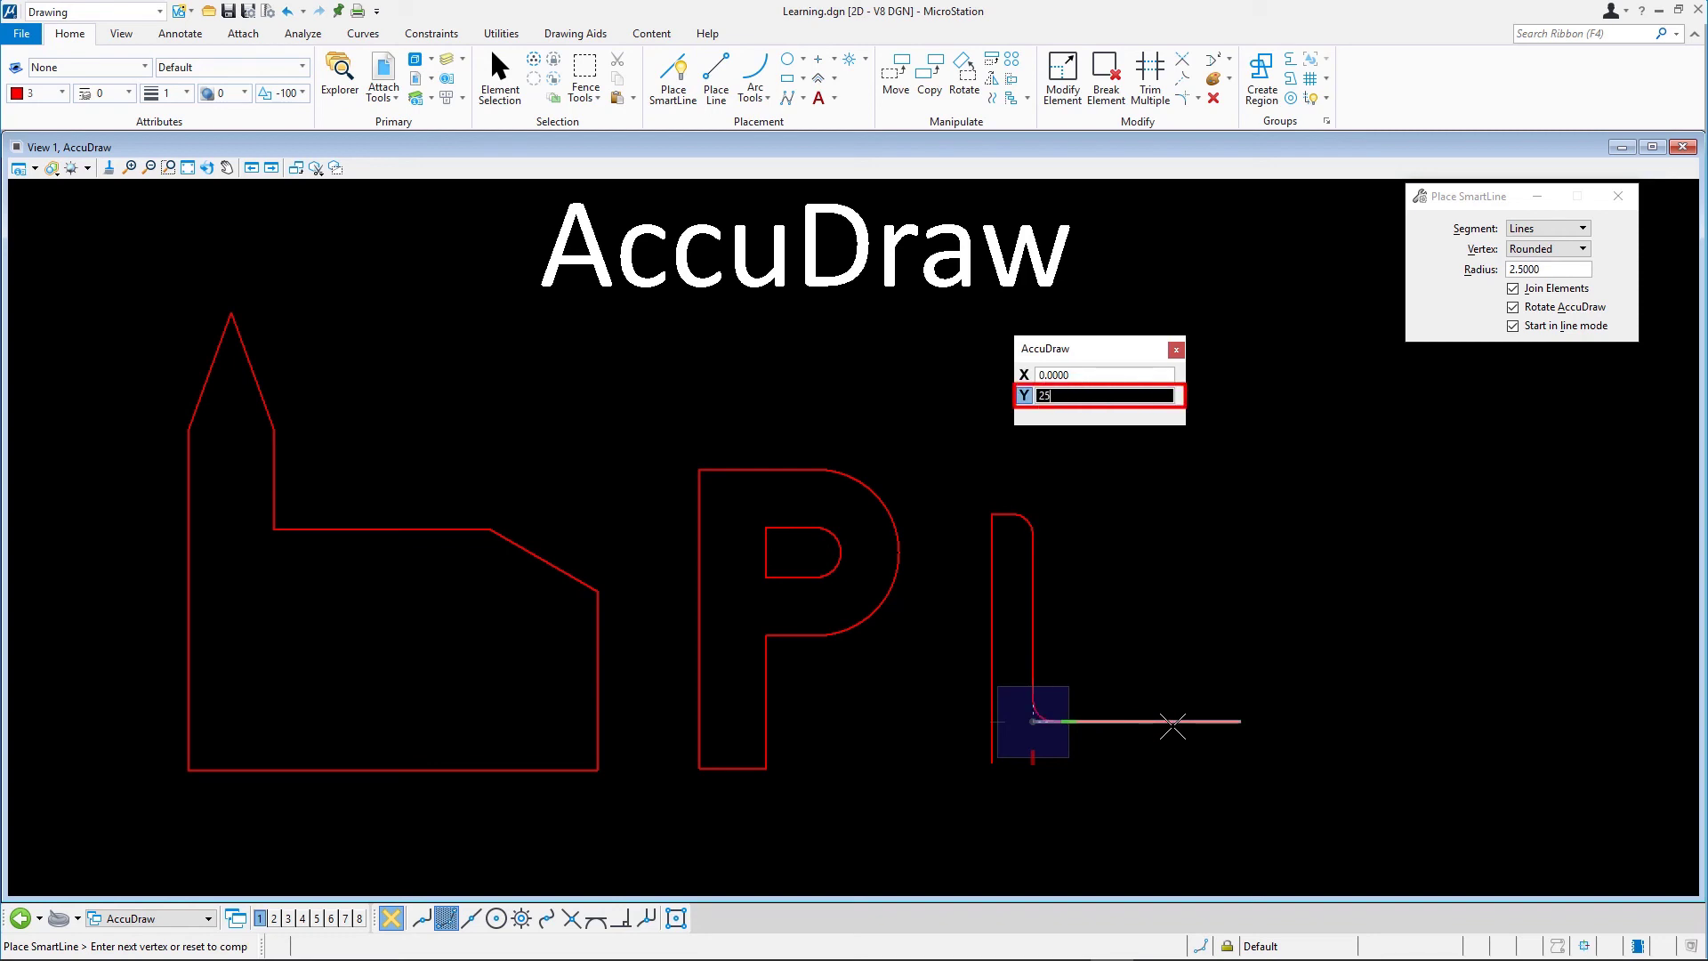
left_click(1236, 720)
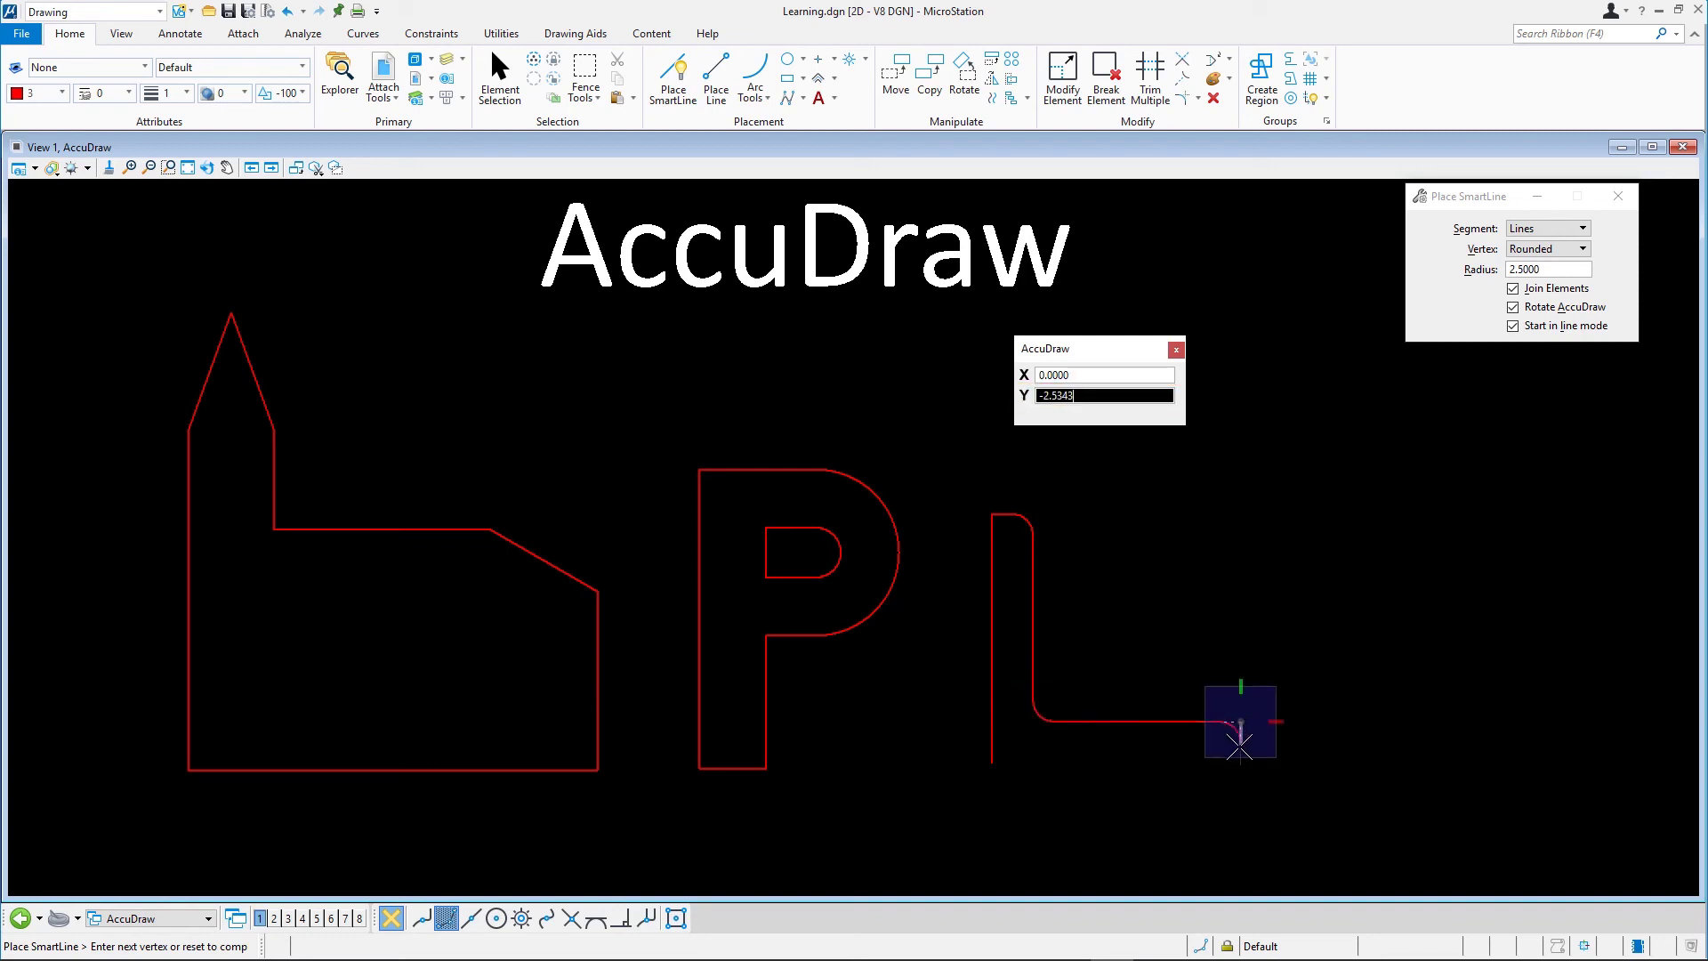
type("5")
left_click(1238, 754)
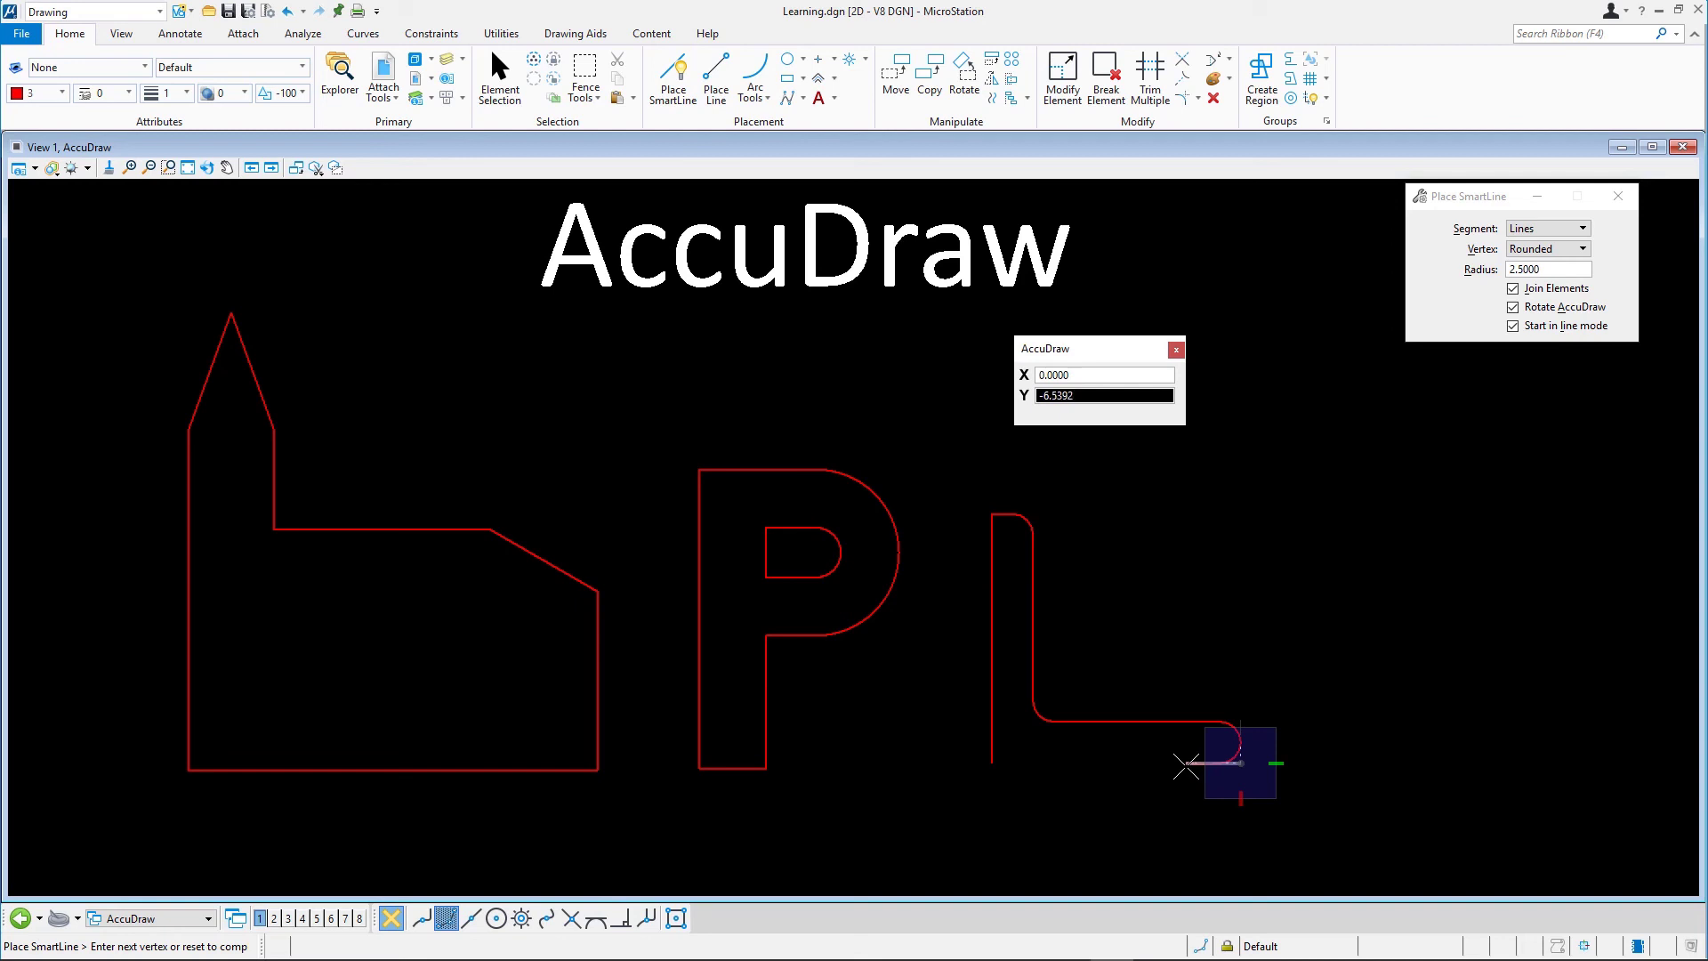
Switch the vertices back to Sharp and close the L outline with a horizontal segment to its start point
left_click(1528, 250)
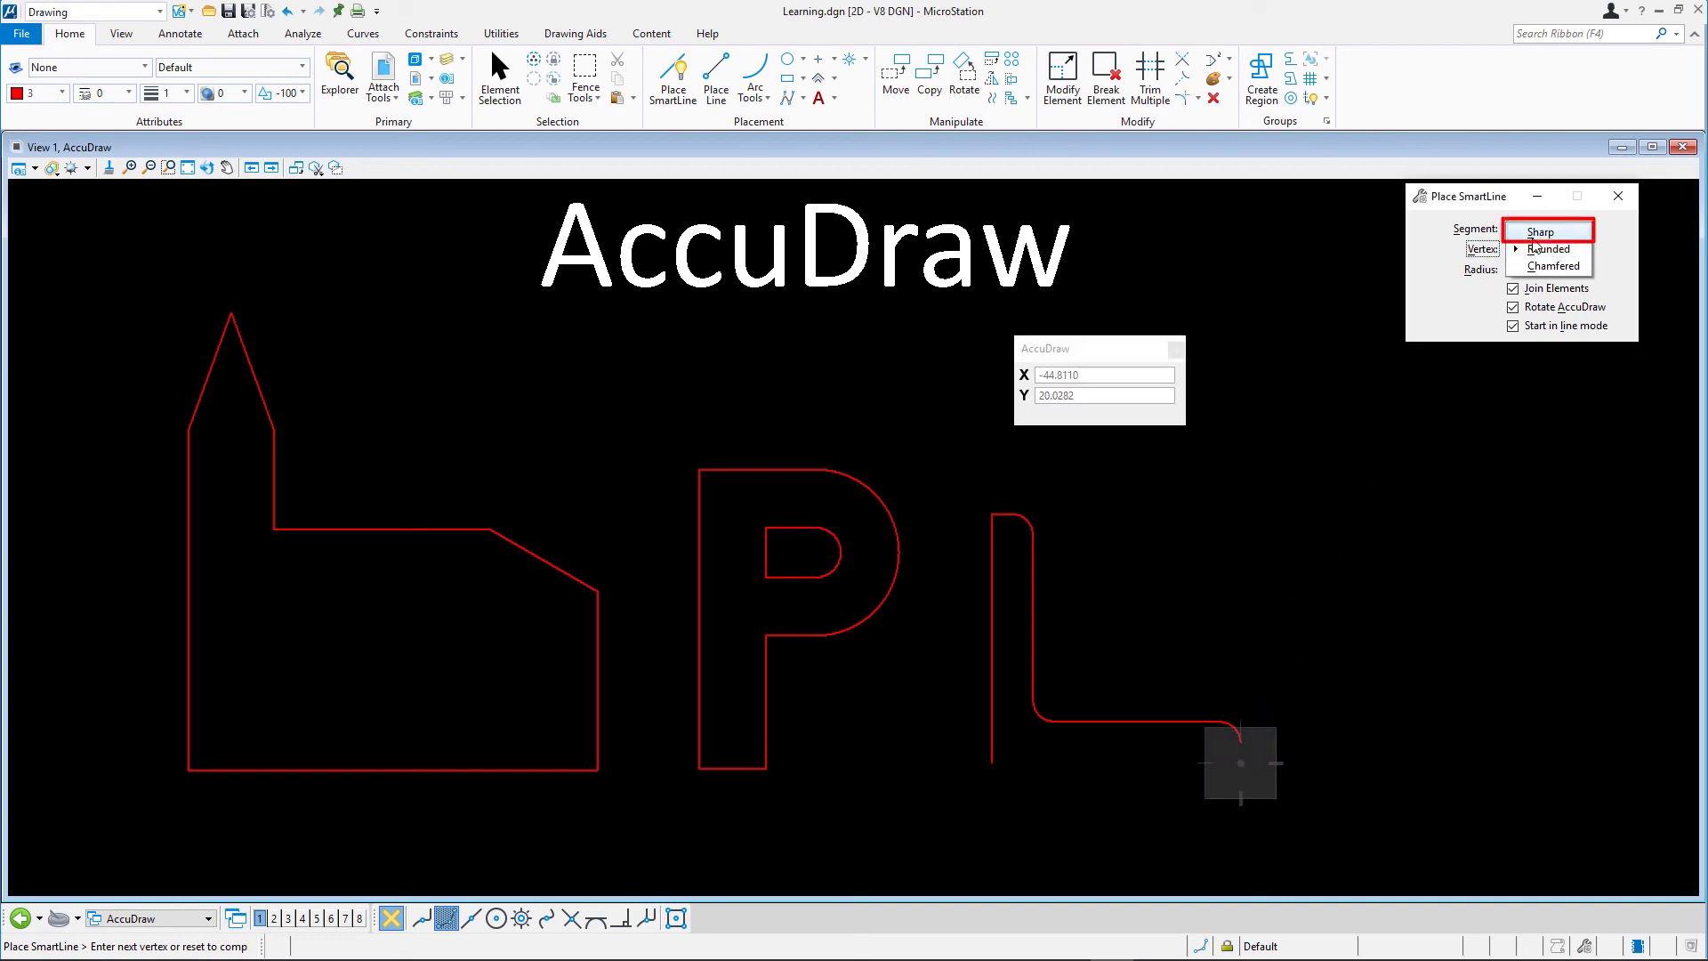
left_click(1538, 232)
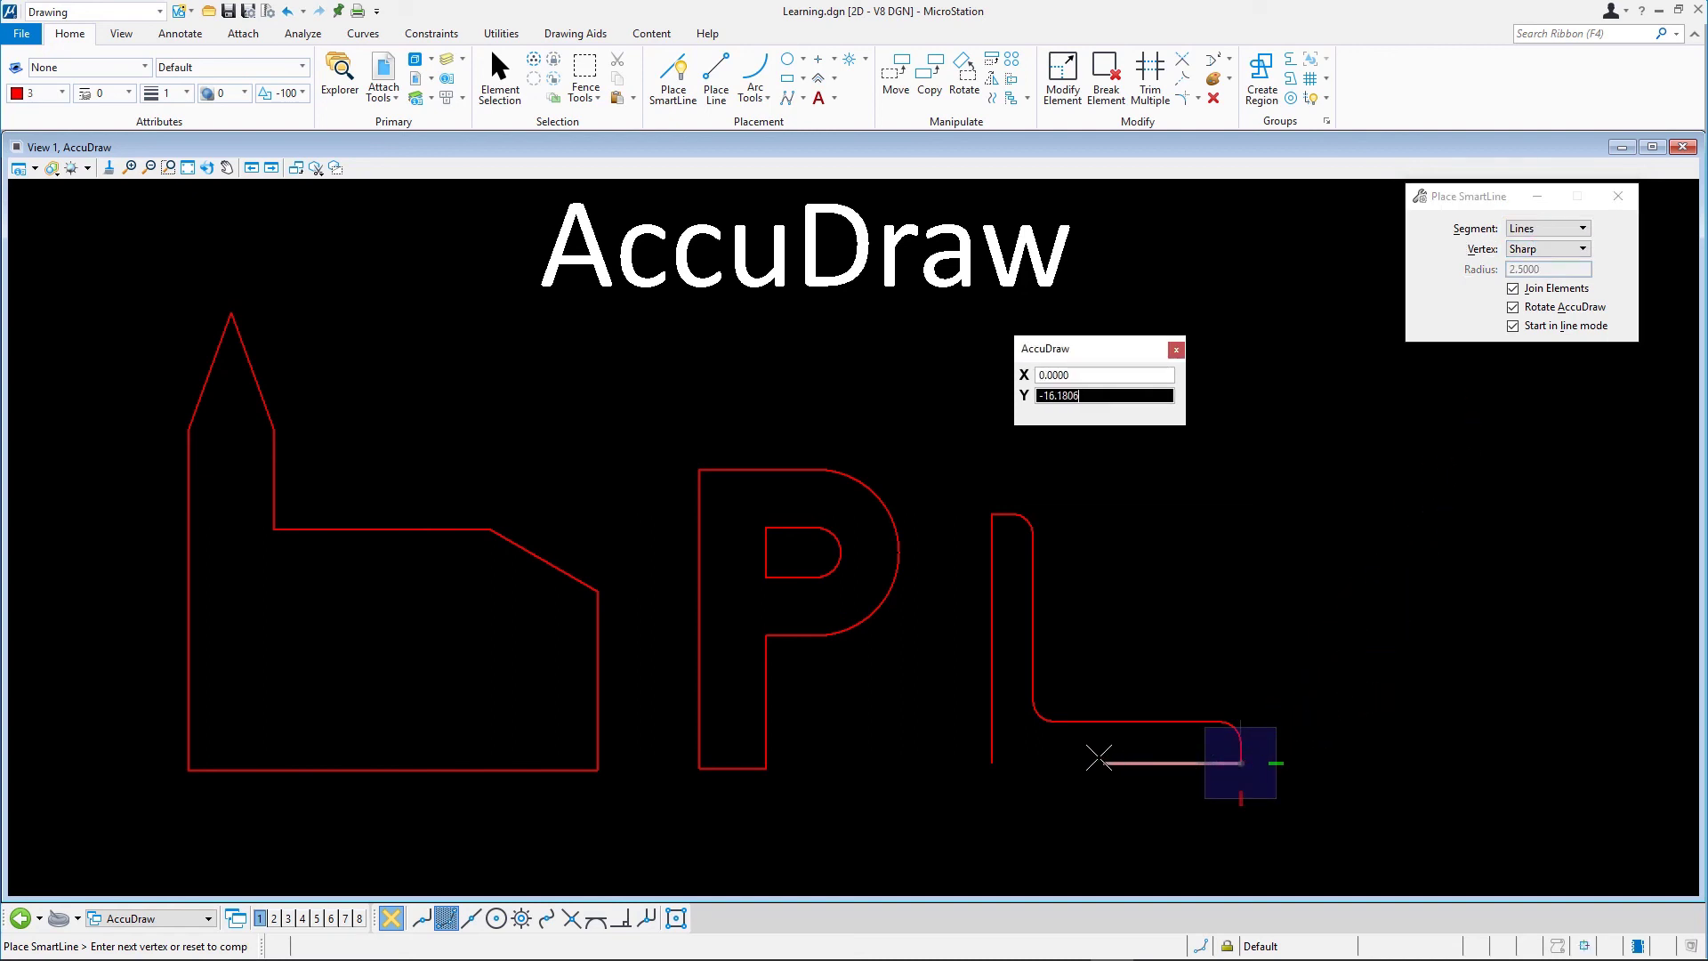
left_click(993, 761)
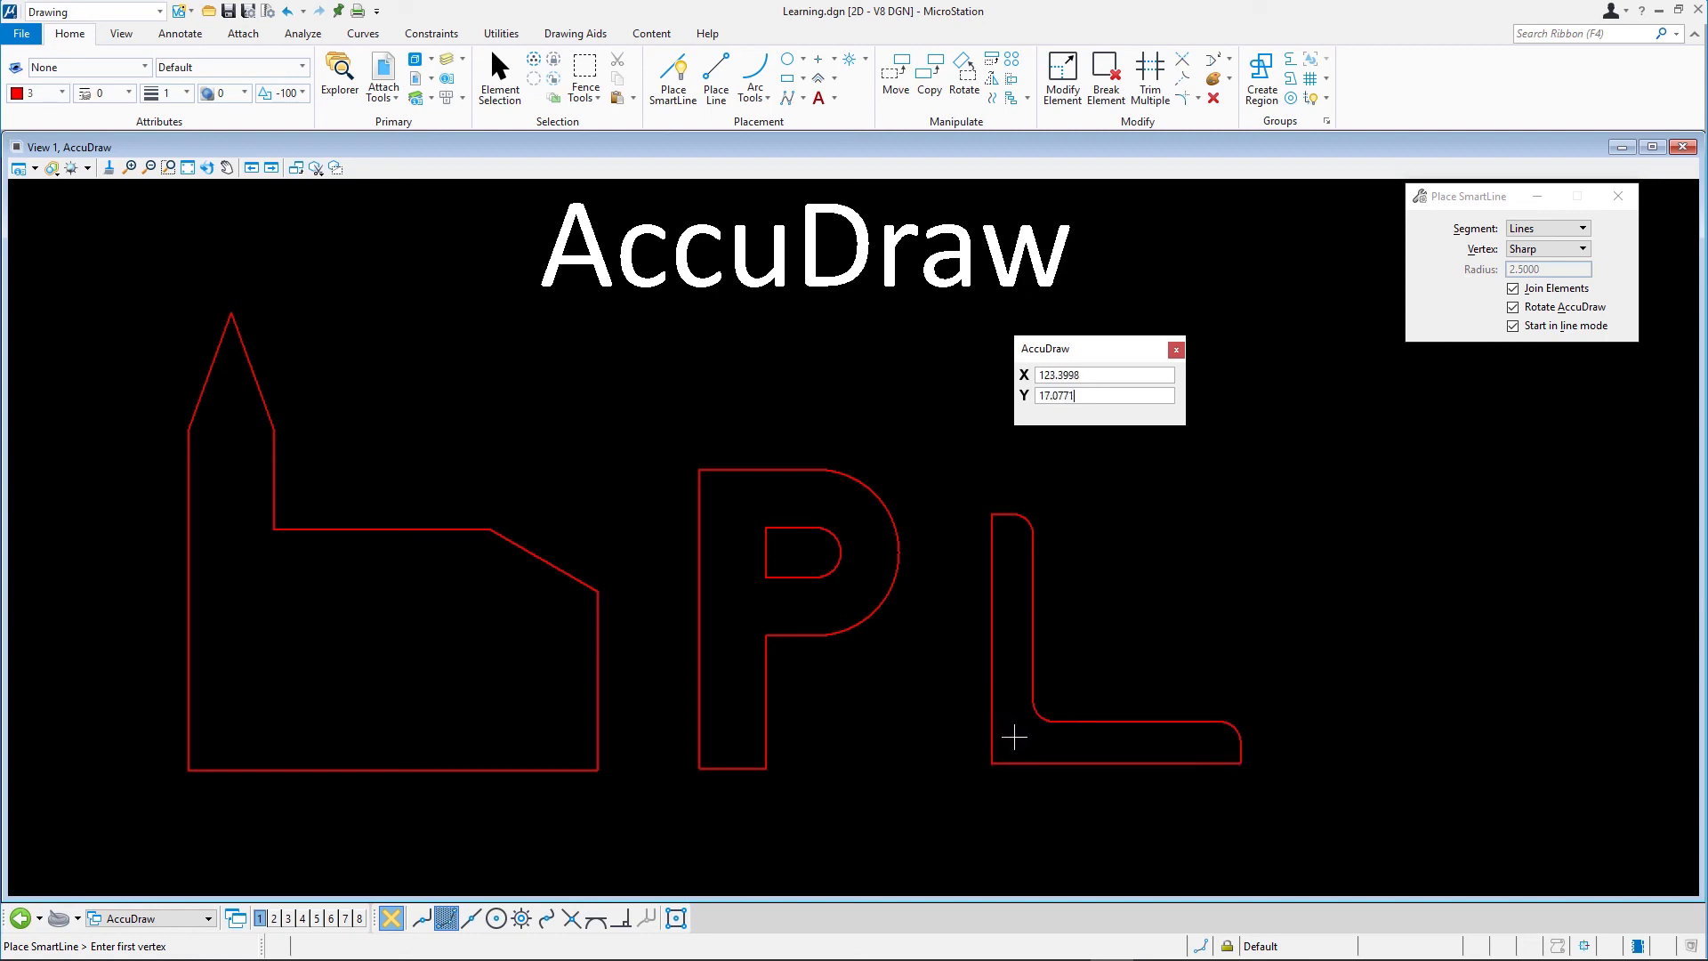
Modify the L's sharp lower-right corner into a Rounded vertex with a 2.5 radius
left_click(1066, 77)
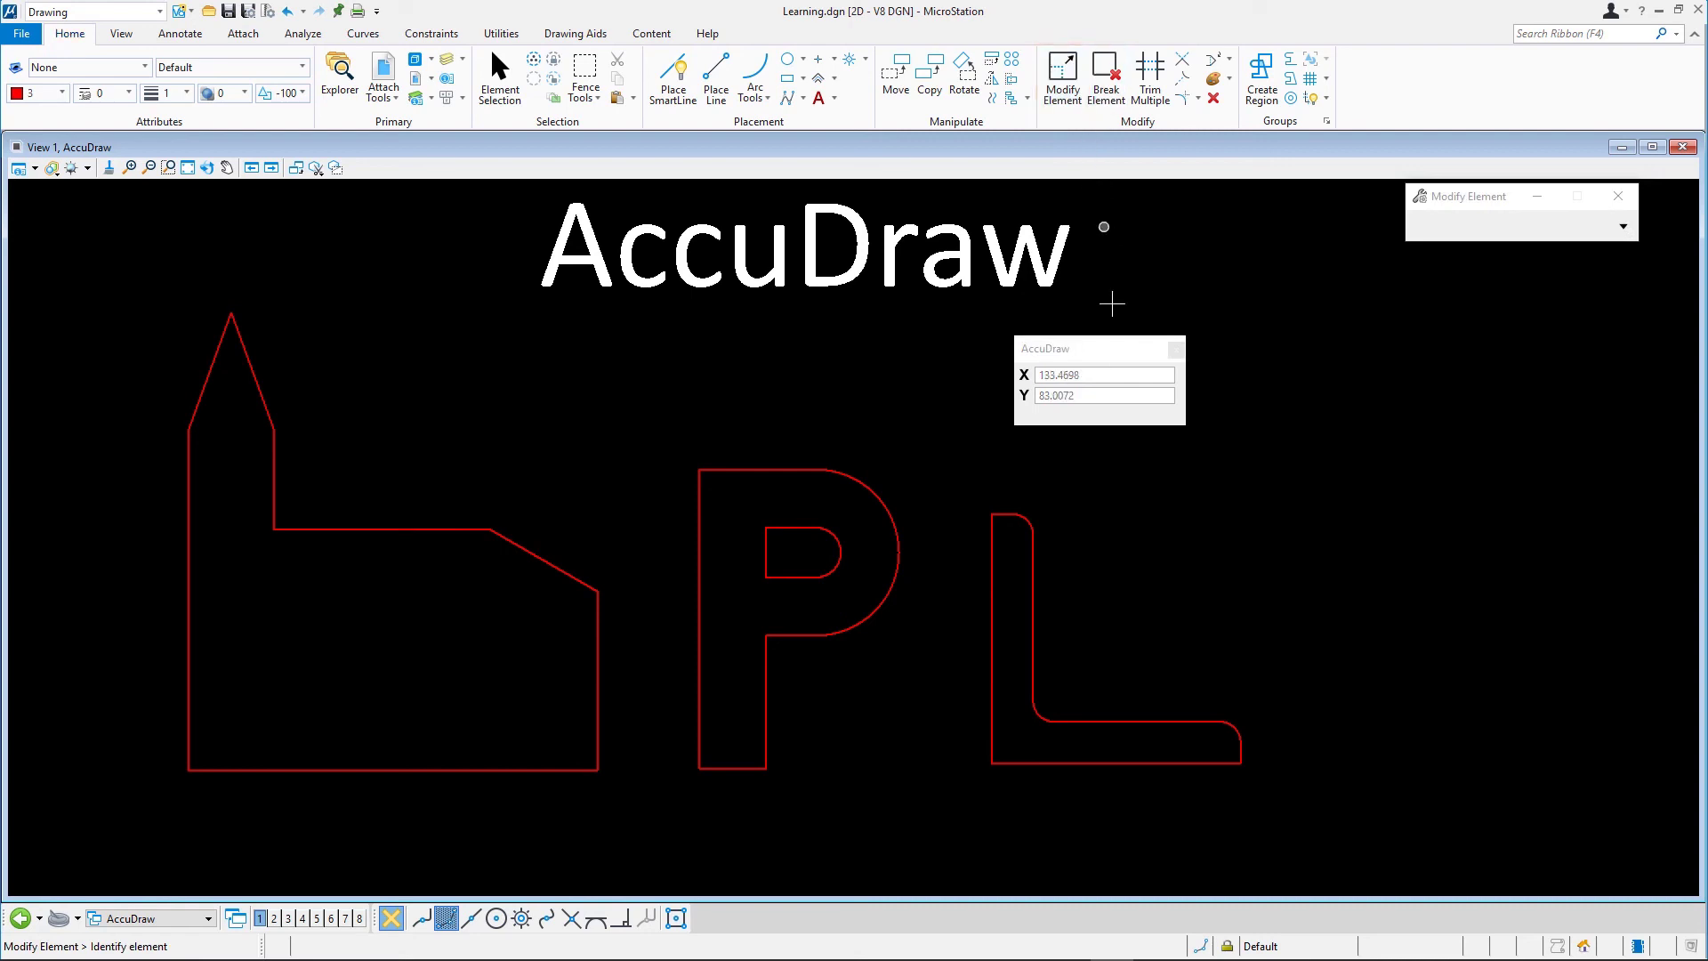
left_click(1239, 763)
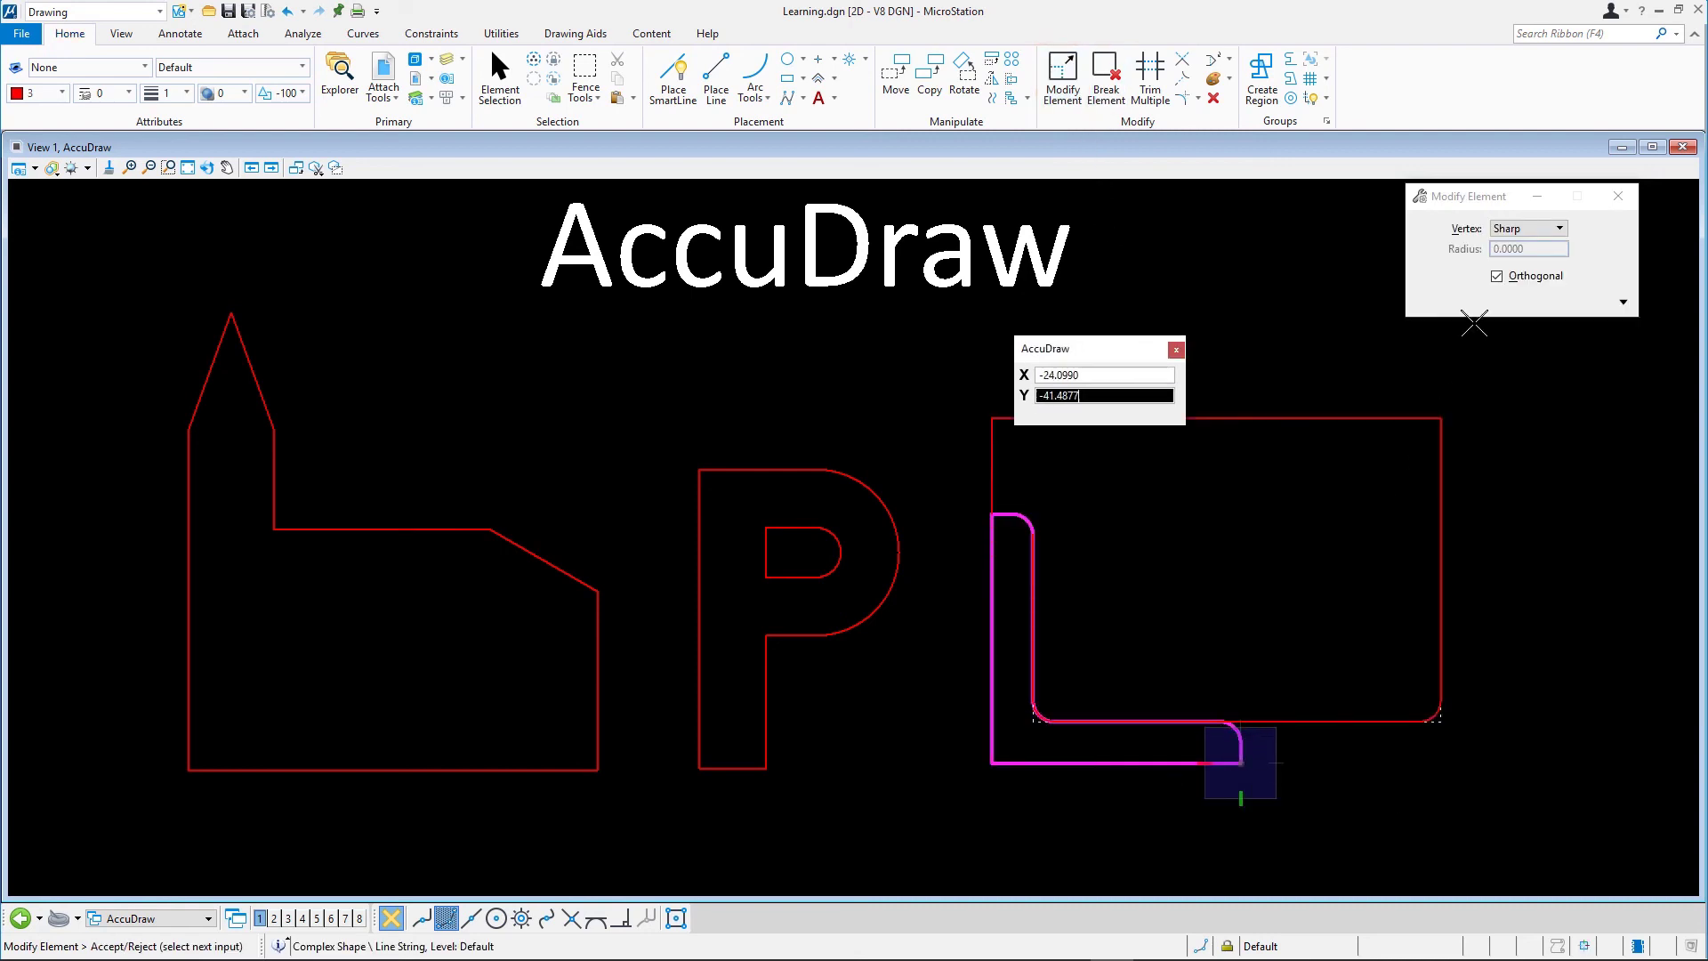
left_click(1561, 233)
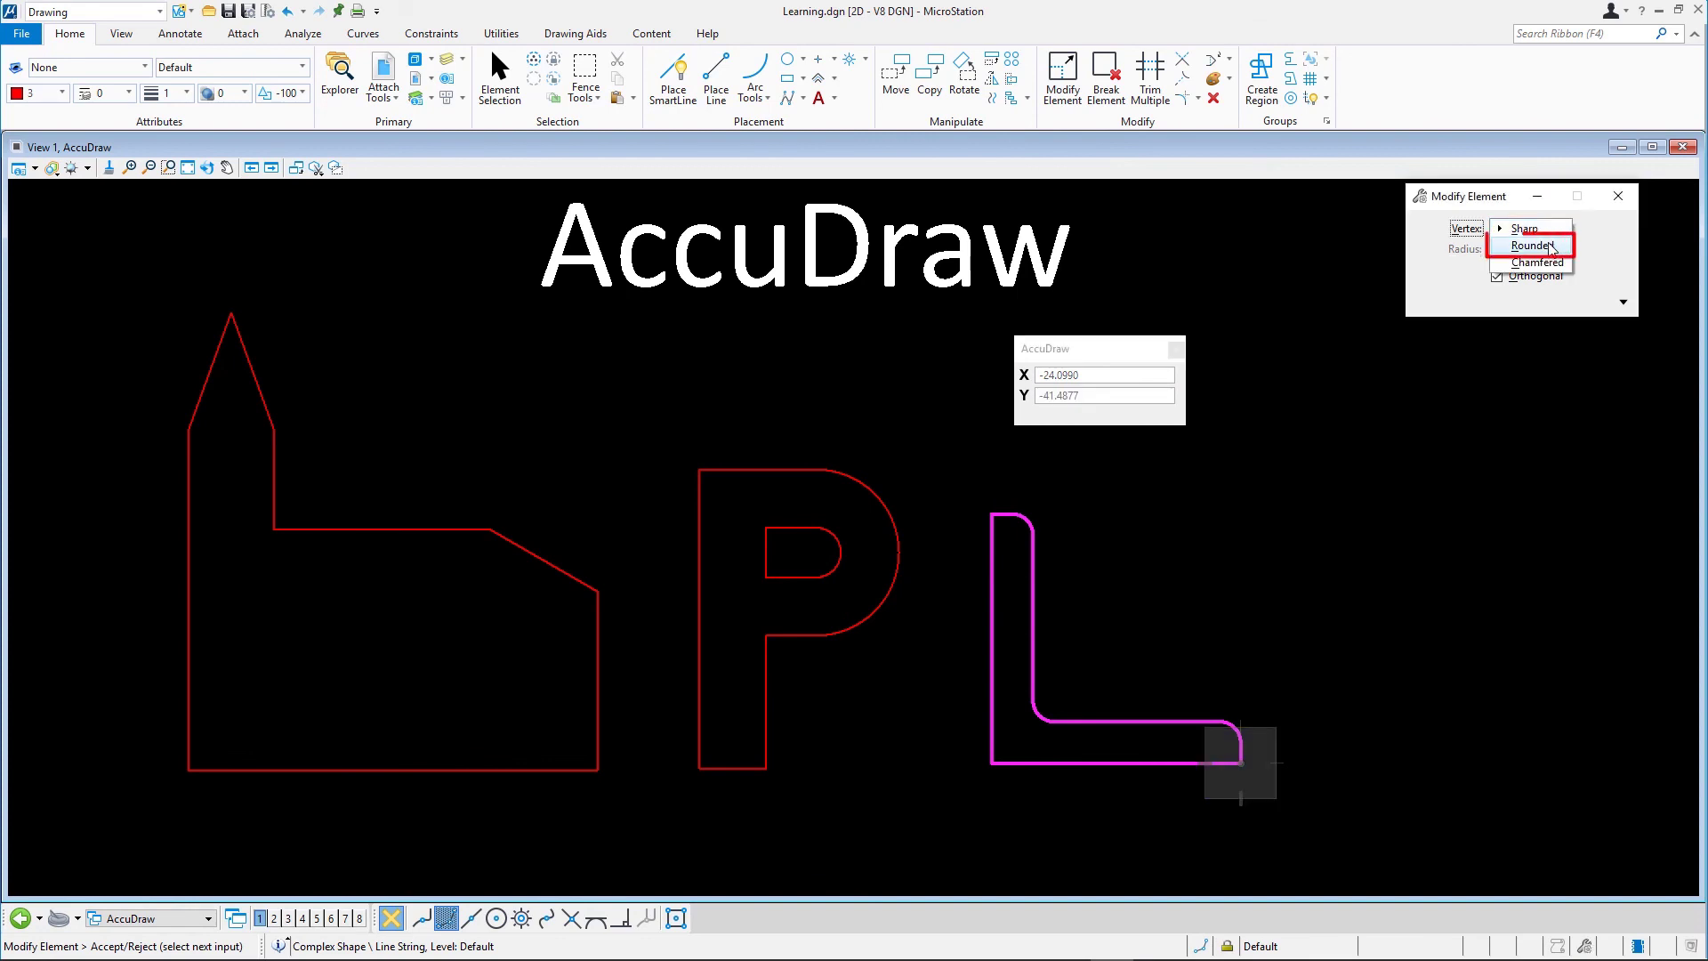
left_click(1549, 247)
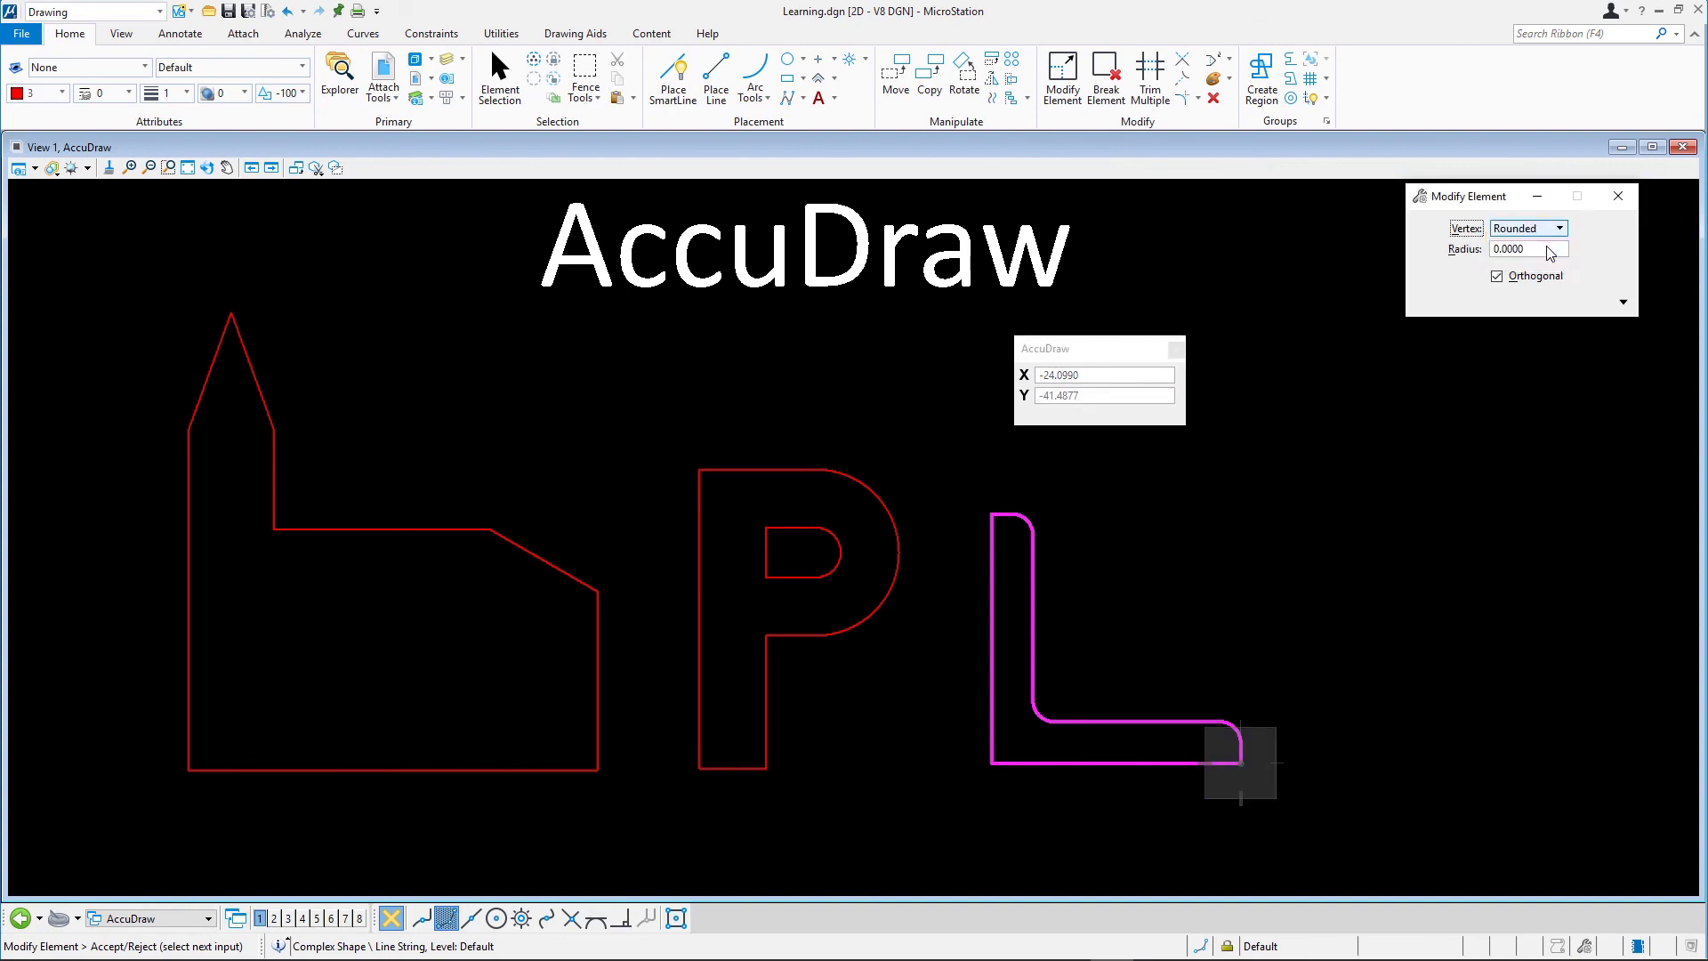
left_click(1241, 763)
left_click(1484, 250)
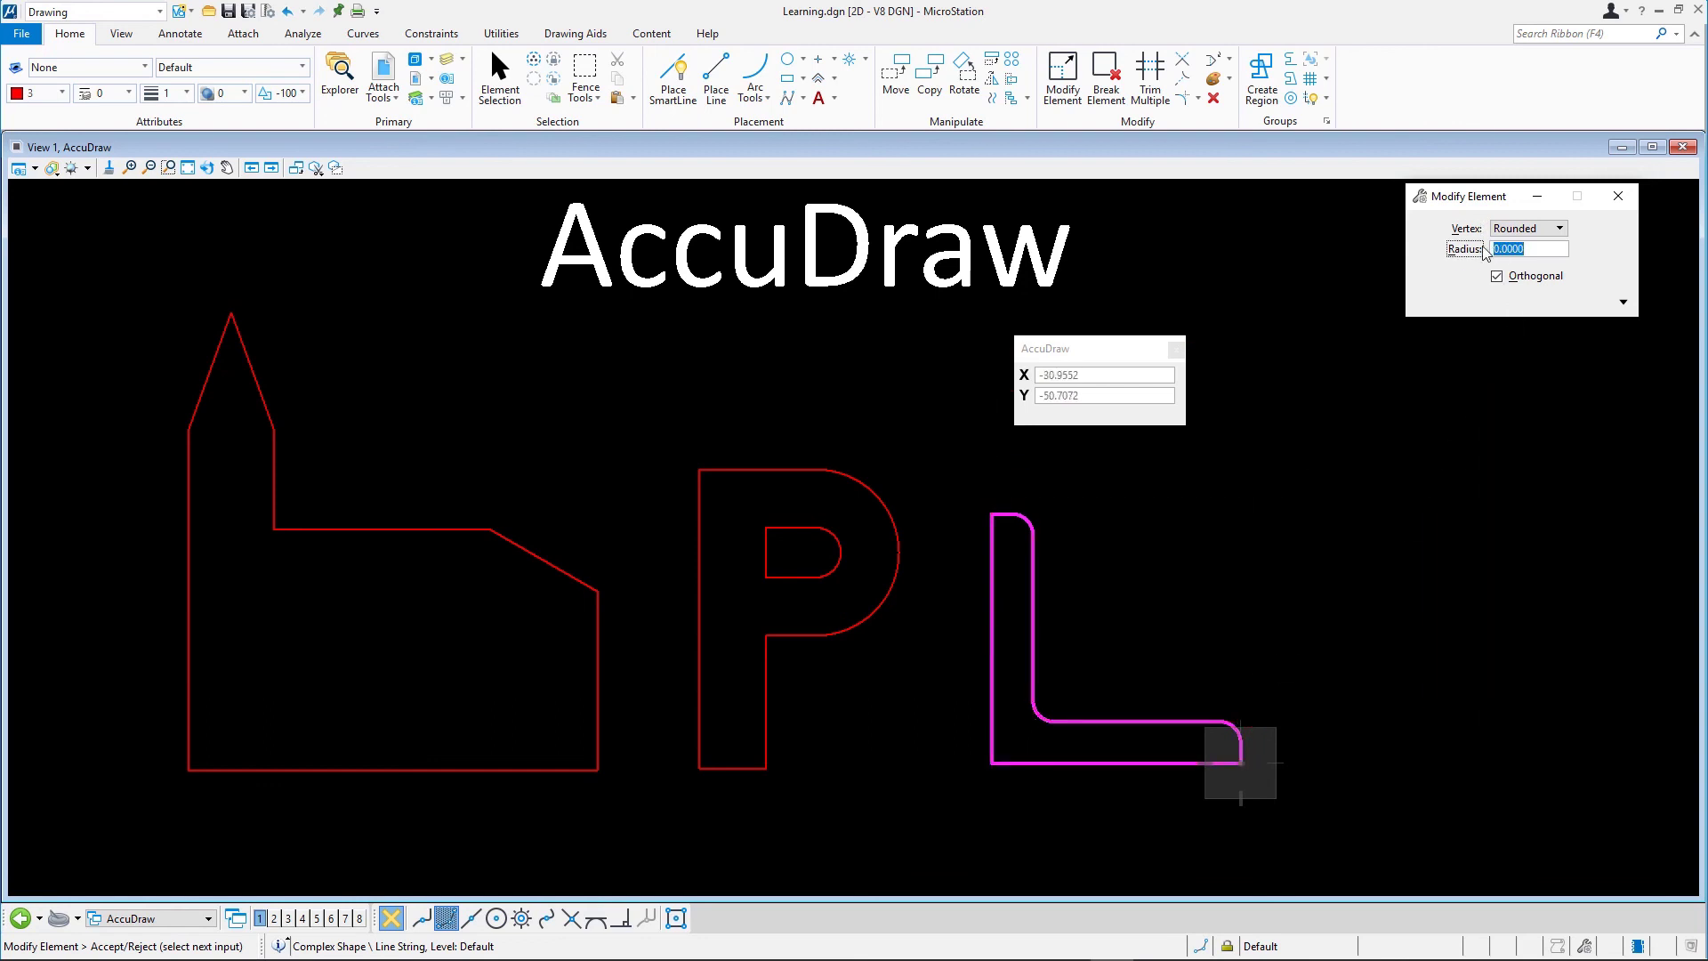
type("2.5")
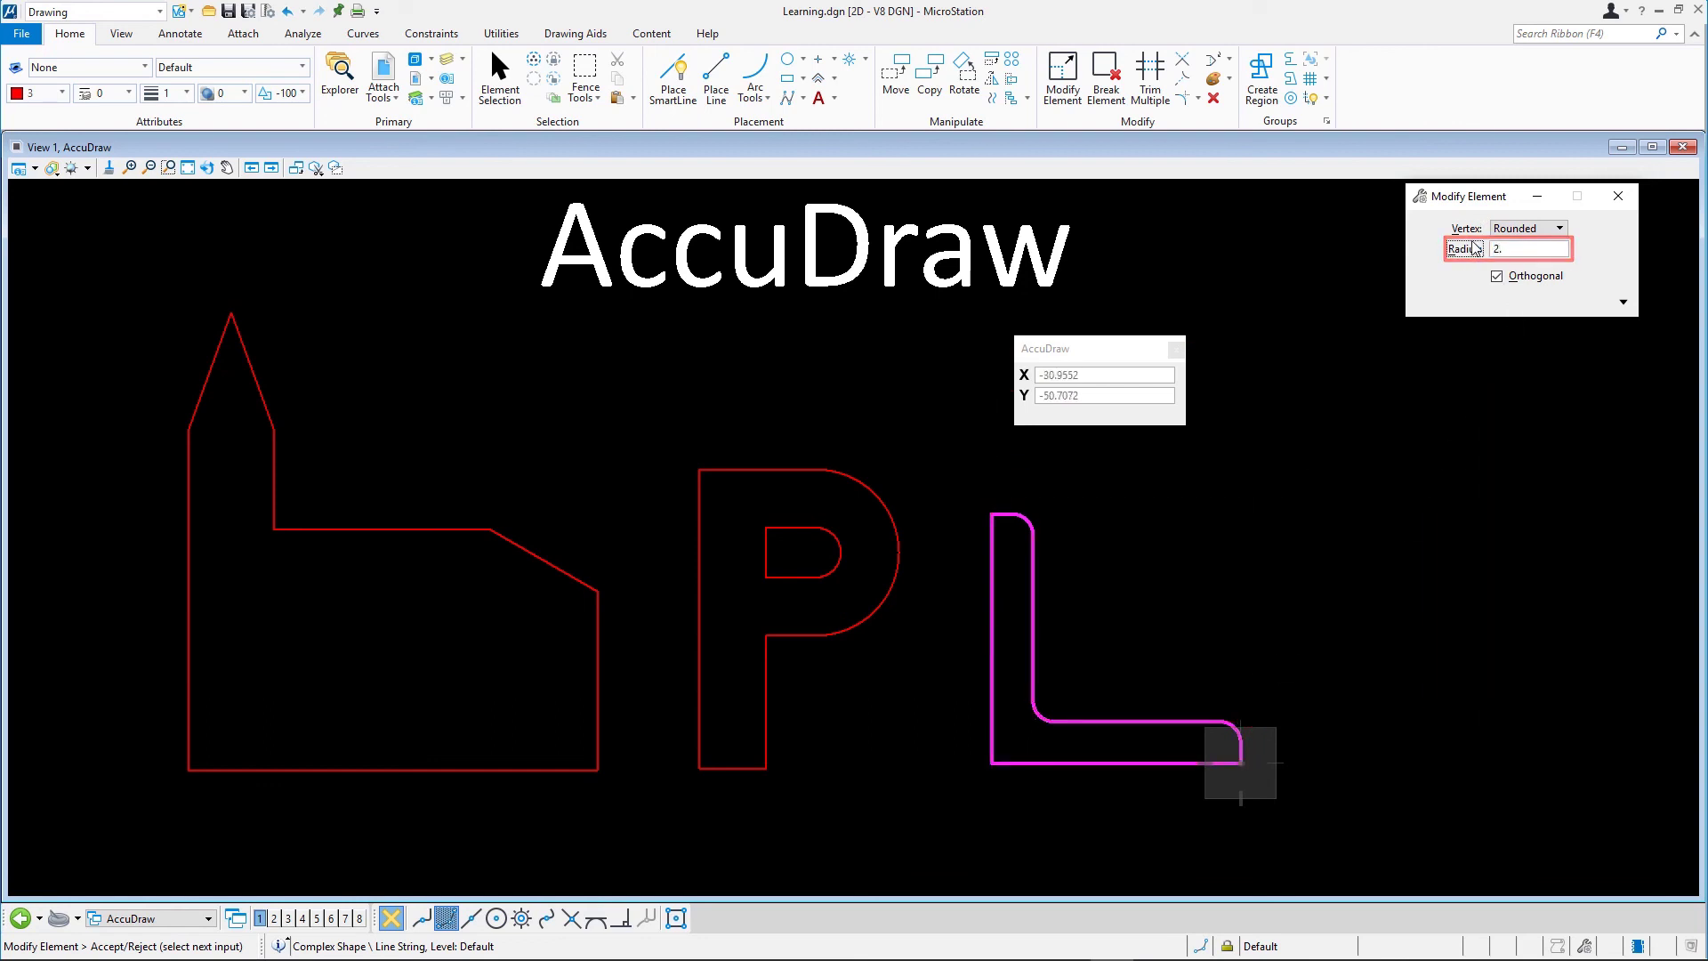
key("Tab")
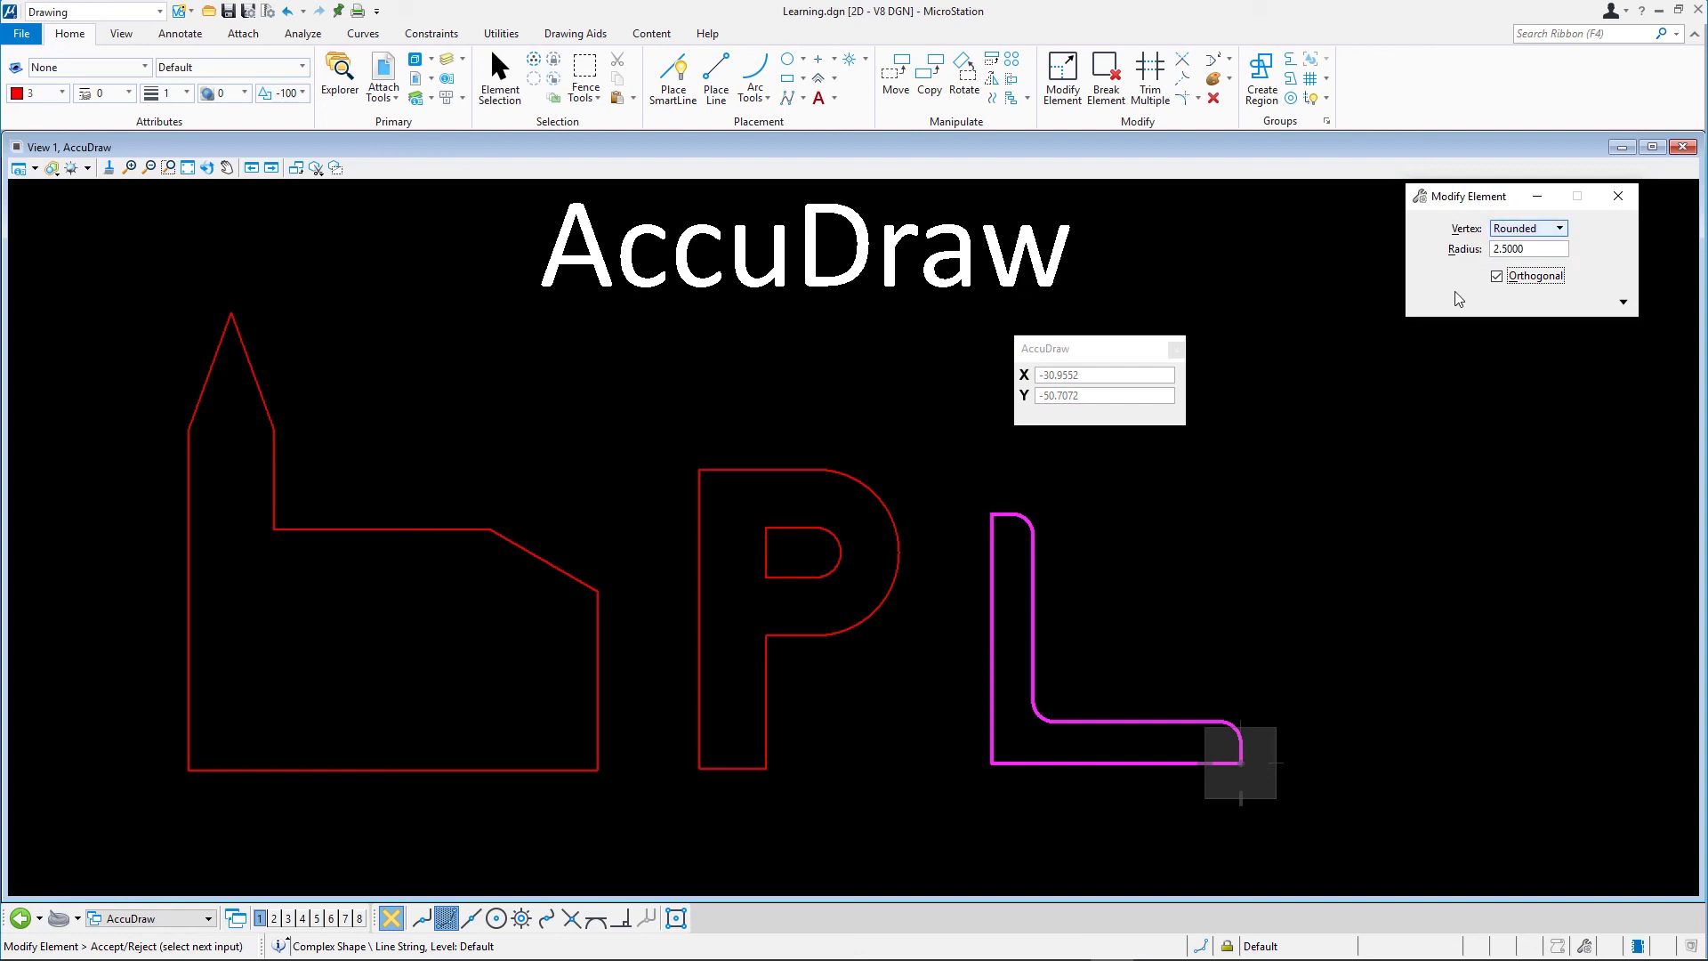
left_click(1238, 770)
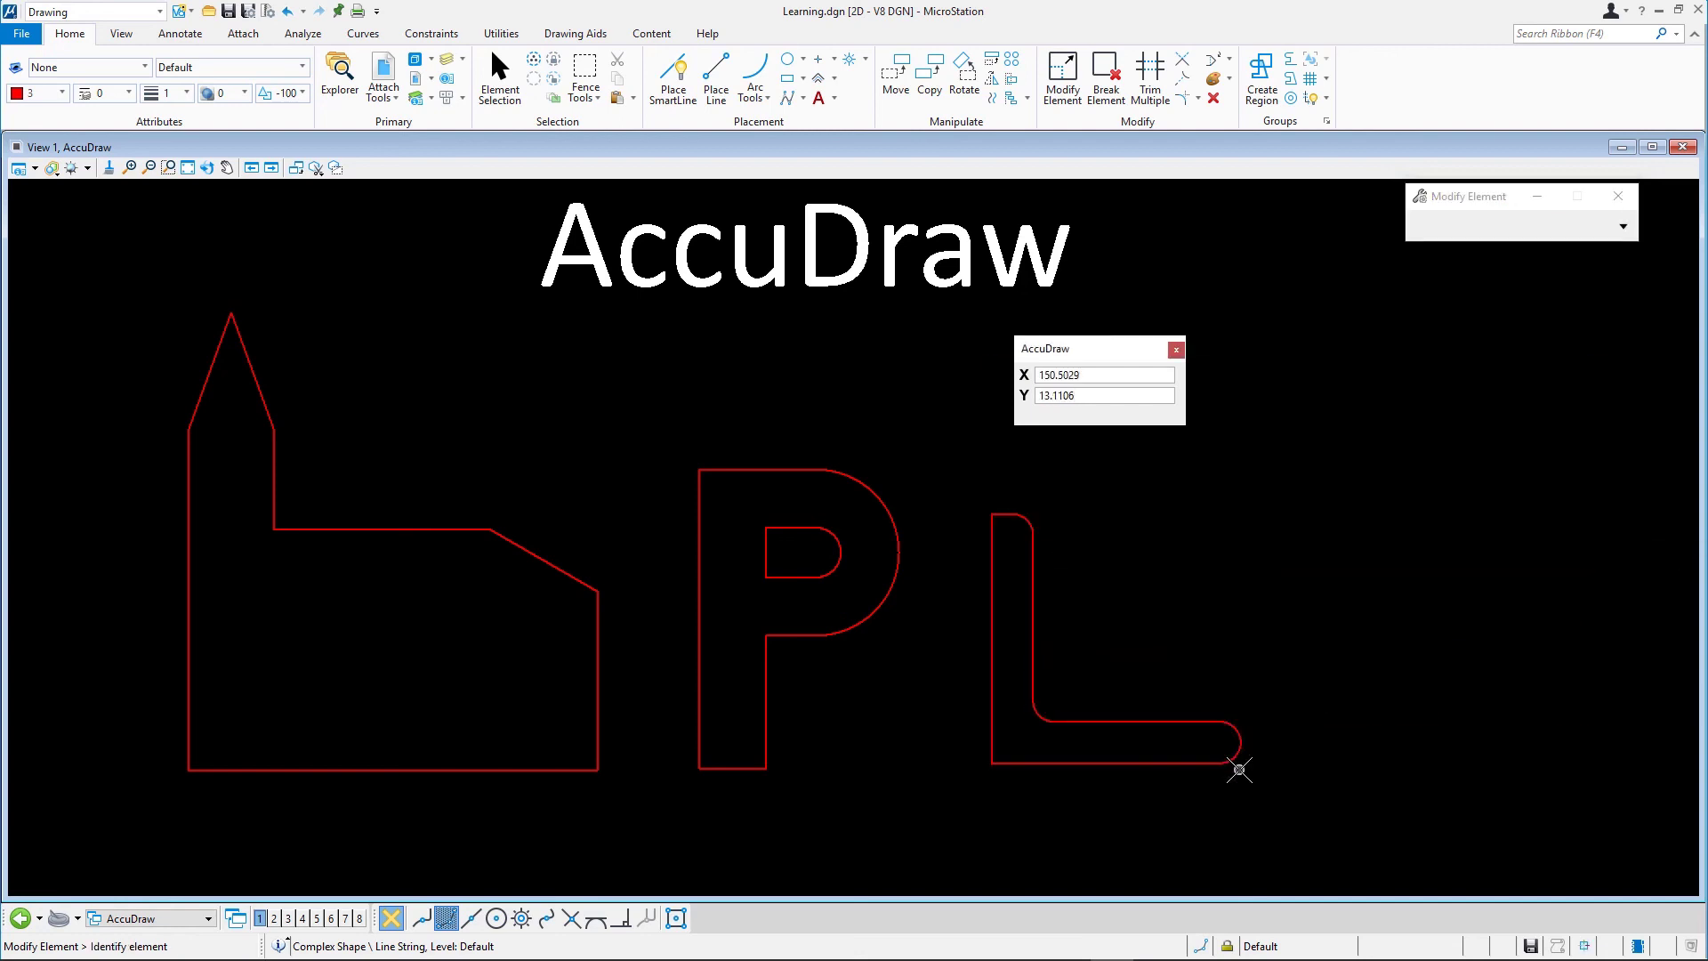